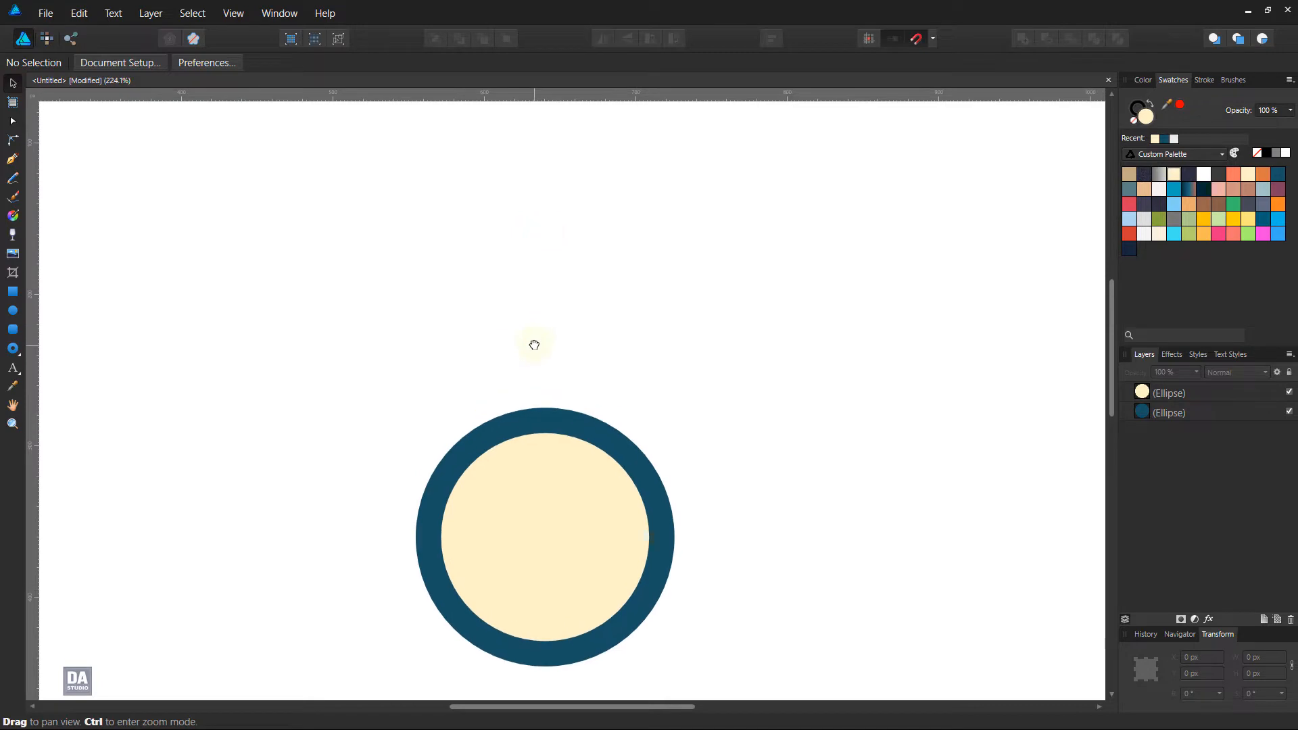
# Draw a cream rectangle about 111 by 249 px rising from the circles' middle and centre it horizontally over them.
pyautogui.click(13, 292)
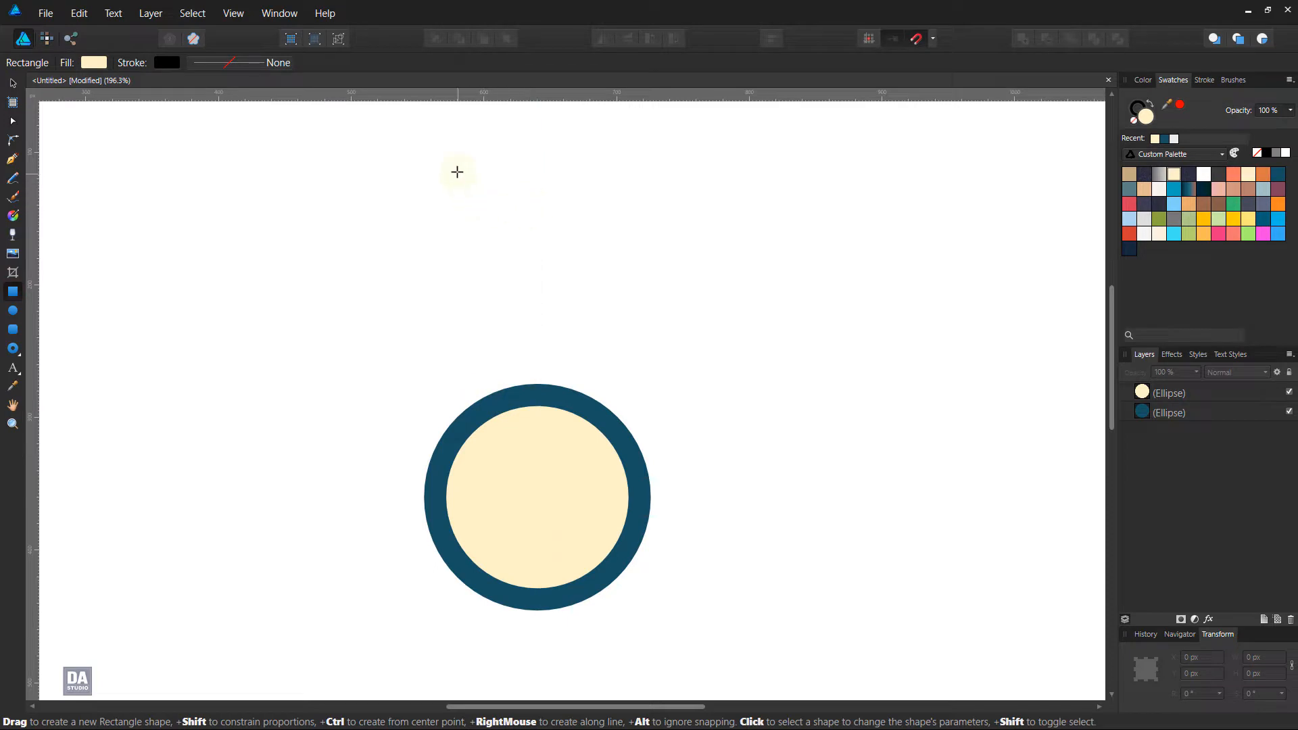
pyautogui.moveTo(456, 166); pyautogui.dragTo(604, 497)
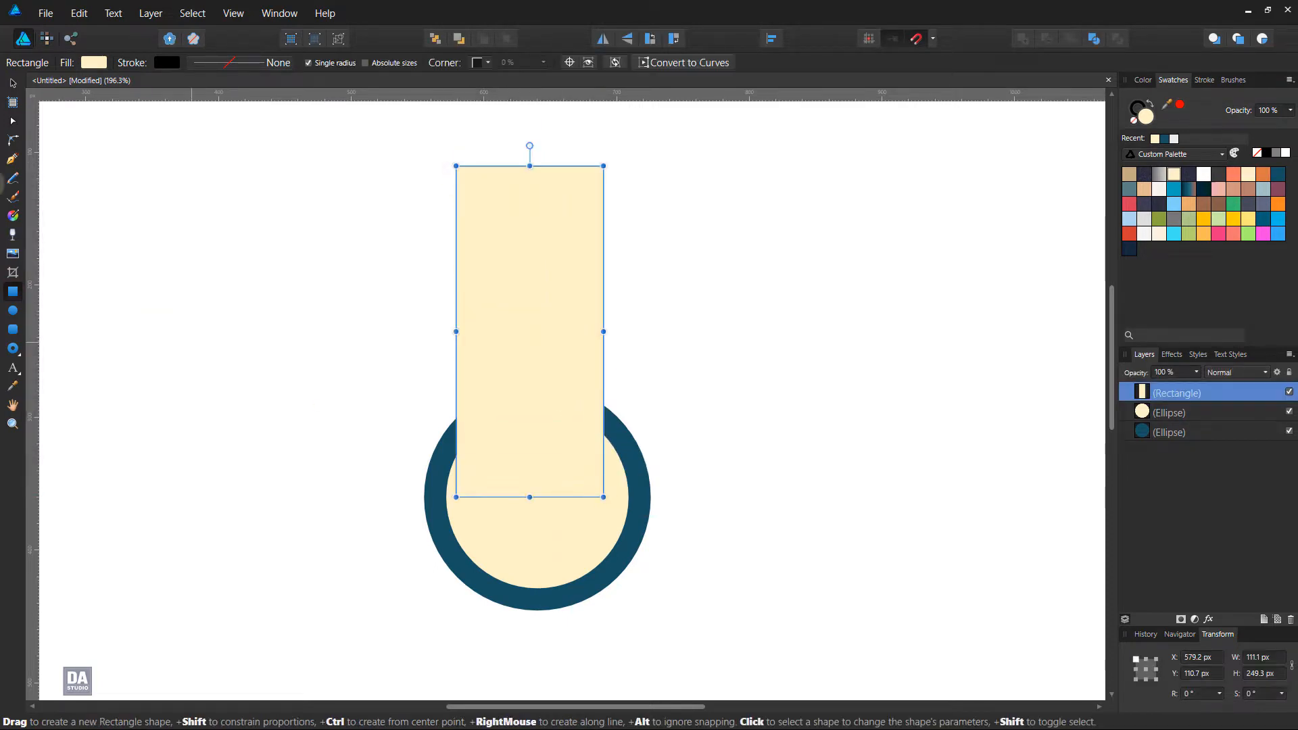
pyautogui.click(11, 81)
pyautogui.click(772, 42)
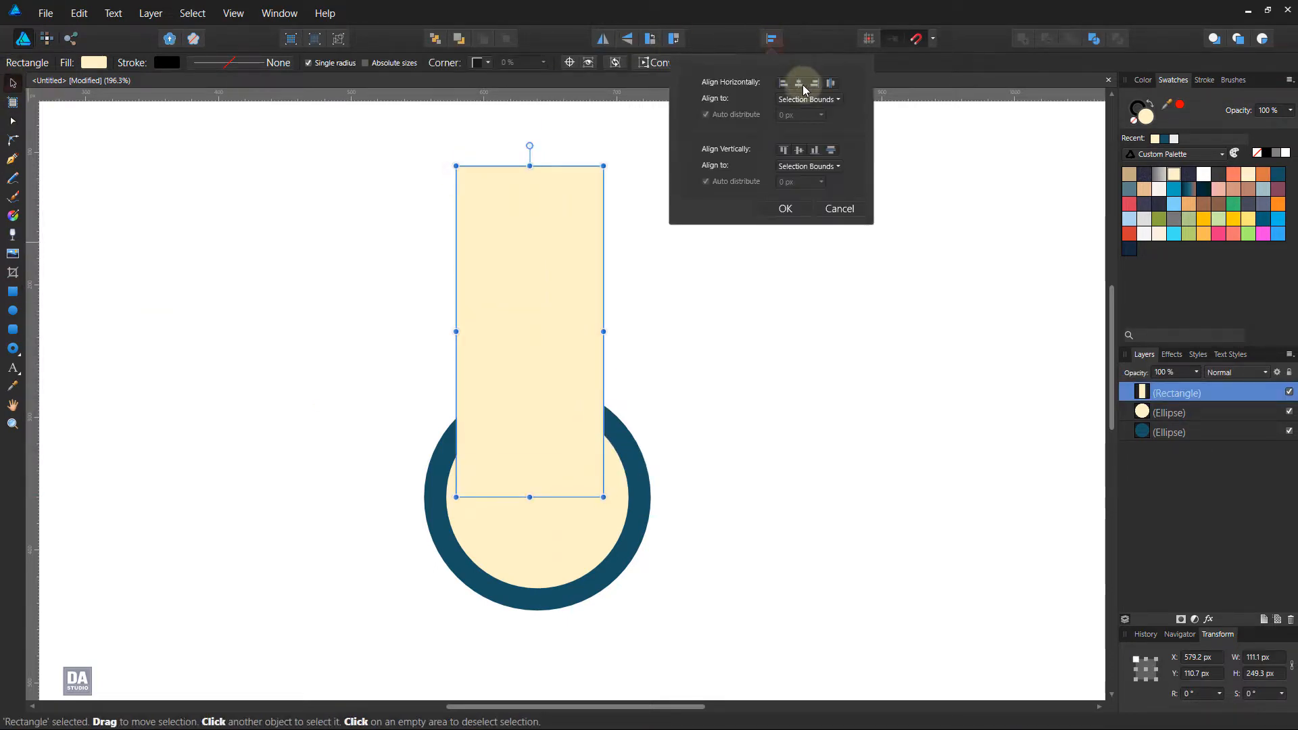
pyautogui.click(800, 84)
pyautogui.click(808, 210)
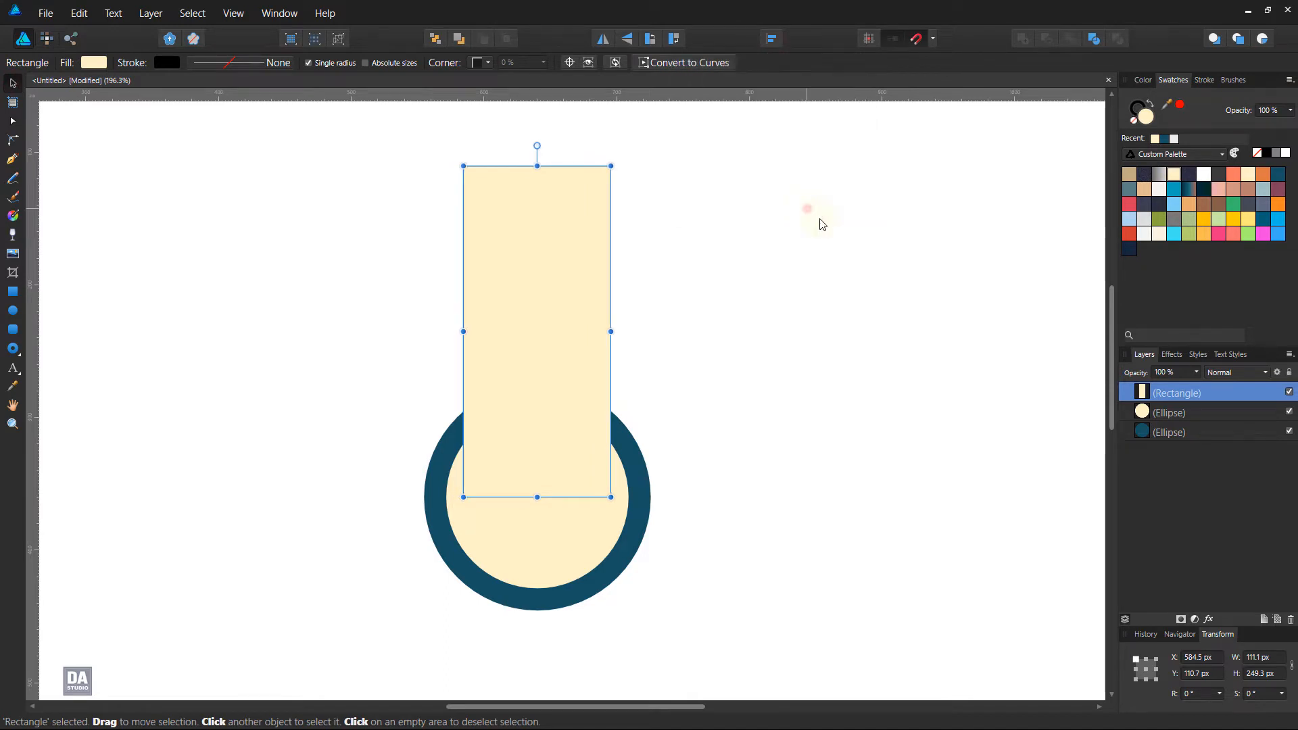
# Move both ellipses above the rectangle in the layer stack so the circles sit in front.
pyautogui.click(1189, 433)
pyautogui.keyDown('shift'); pyautogui.click(1195, 414); pyautogui.keyUp('shift')
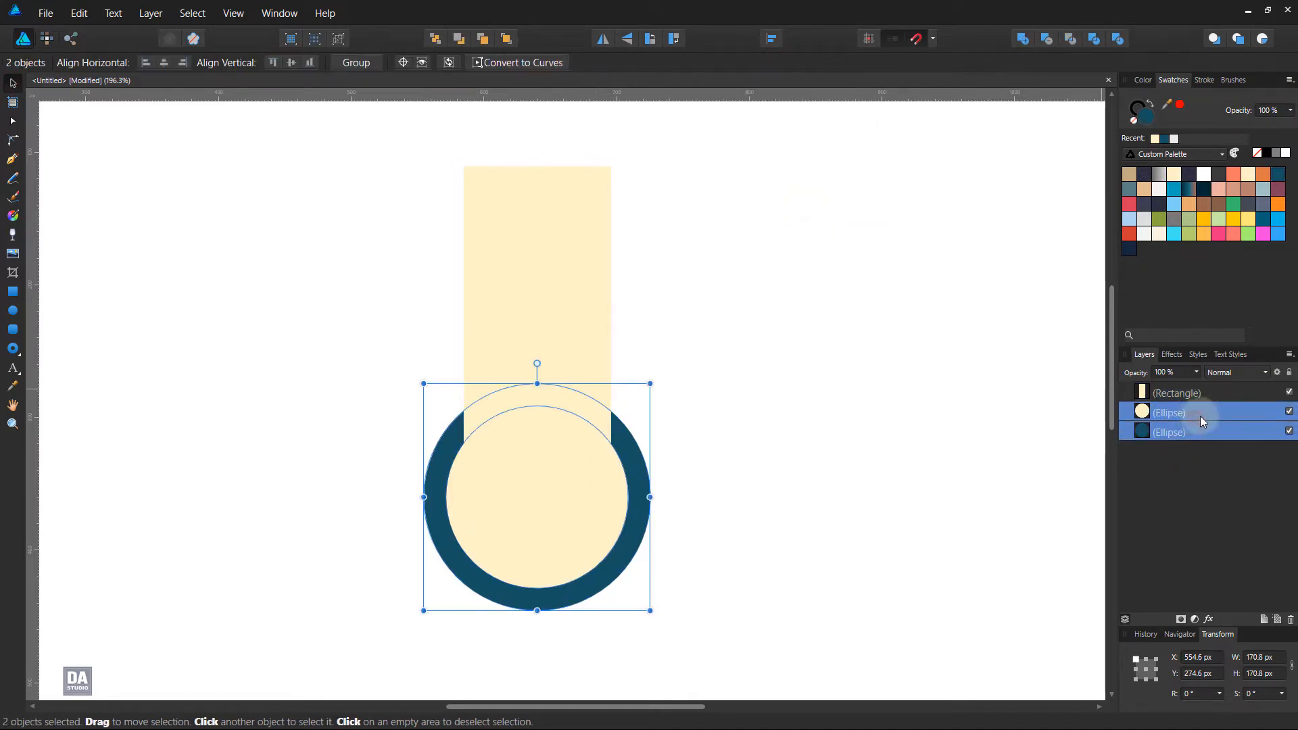
pyautogui.moveTo(1218, 381); pyautogui.dragTo(1218, 377)
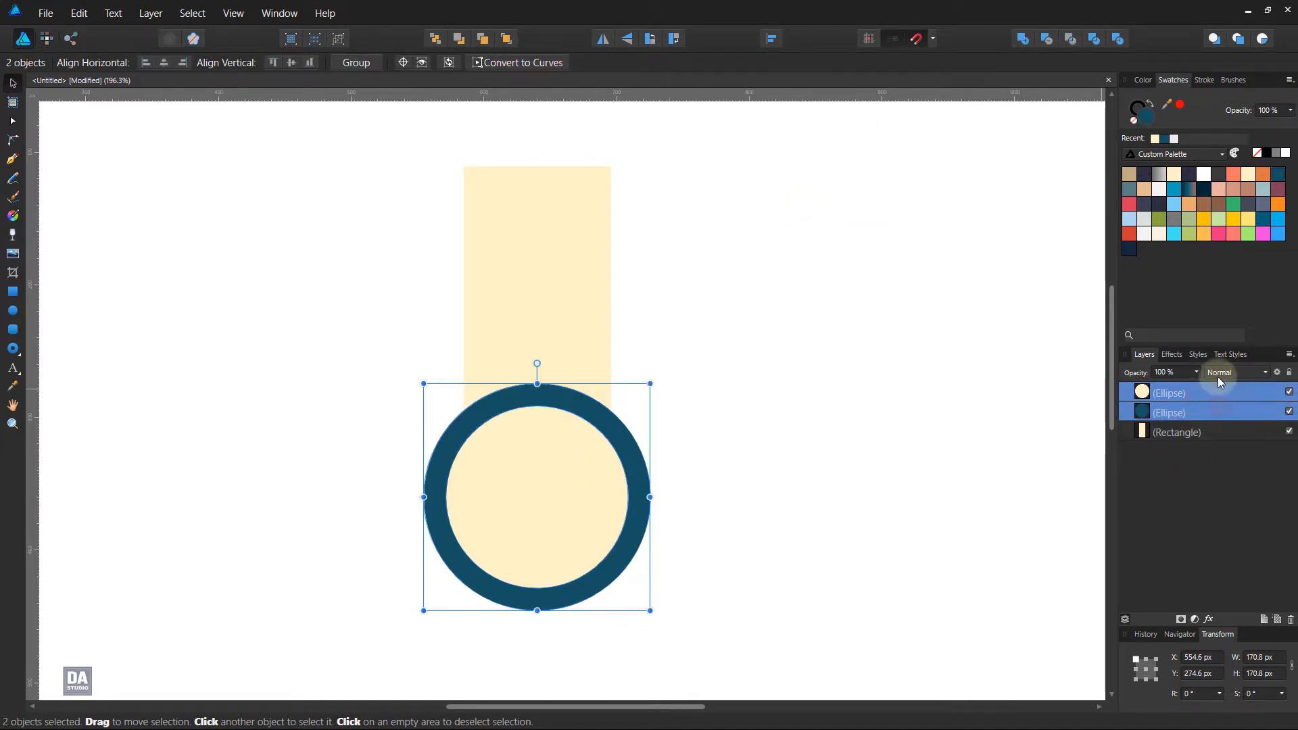
pyautogui.click(684, 280)
# Move the rectangle and both circles together about 113 px down the page.
pyautogui.click(554, 311)
pyautogui.scroll(-1, 509, 199)
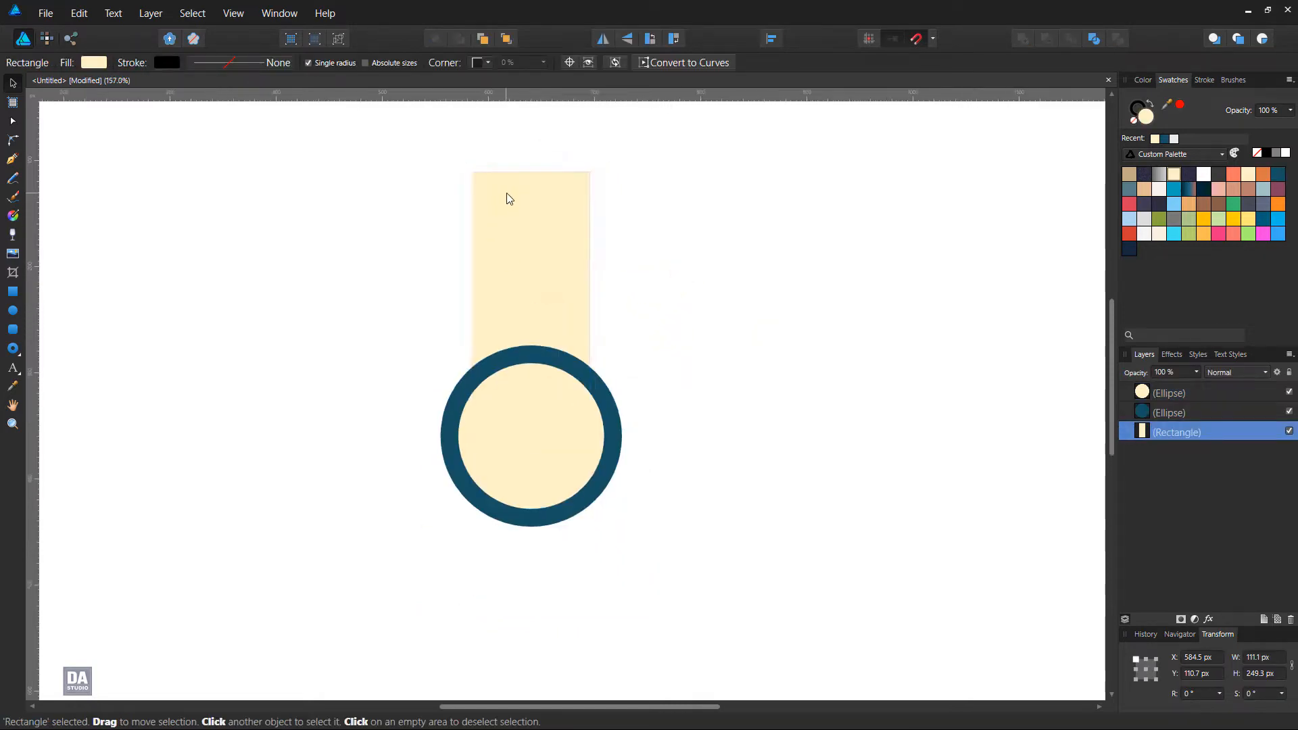
pyautogui.scroll(-1, 551, 223)
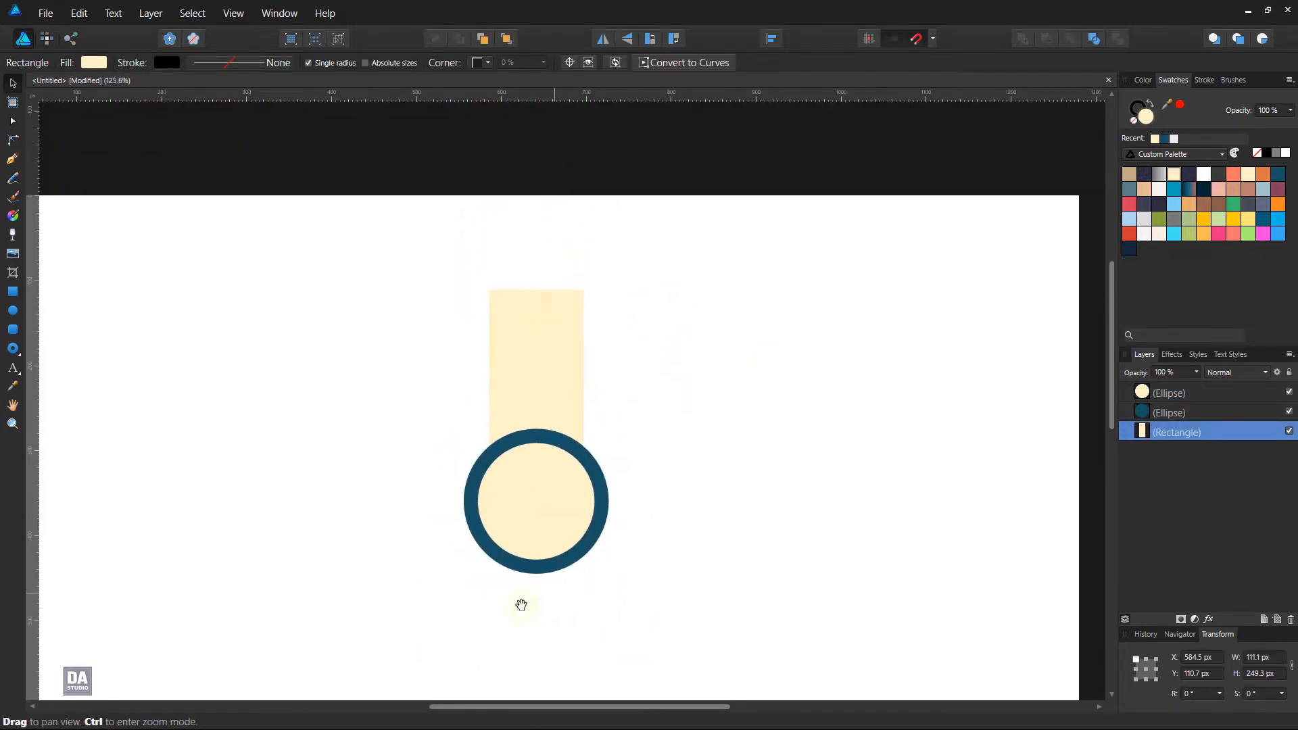
pyautogui.moveTo(521, 604); pyautogui.dragTo(525, 496)
pyautogui.moveTo(440, 136); pyautogui.dragTo(578, 494)
pyautogui.click(675, 429)
pyautogui.moveTo(536, 346); pyautogui.dragTo(678, 344)
pyautogui.moveTo(590, 292); pyautogui.dragTo(570, 337)
# Stretch the rectangle upward to a height of about 291 px.
pyautogui.click(565, 340)
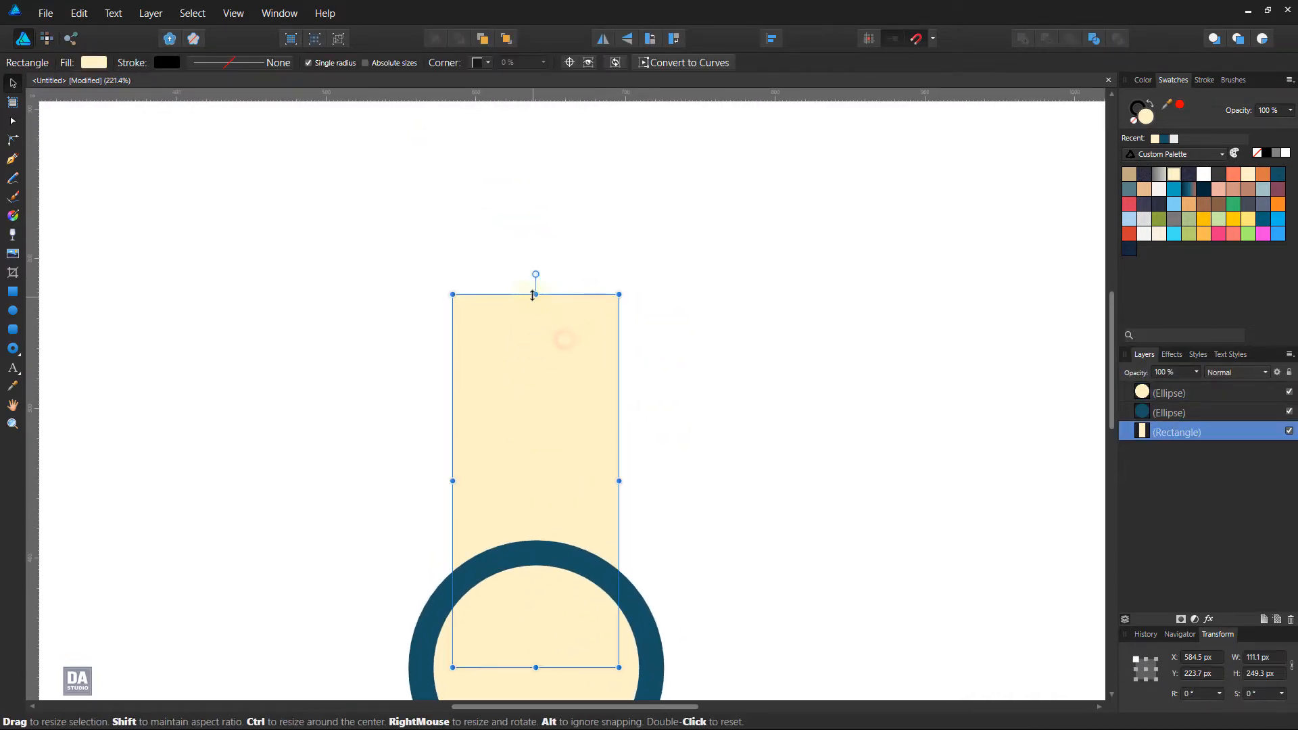
pyautogui.moveTo(532, 295); pyautogui.dragTo(535, 232)
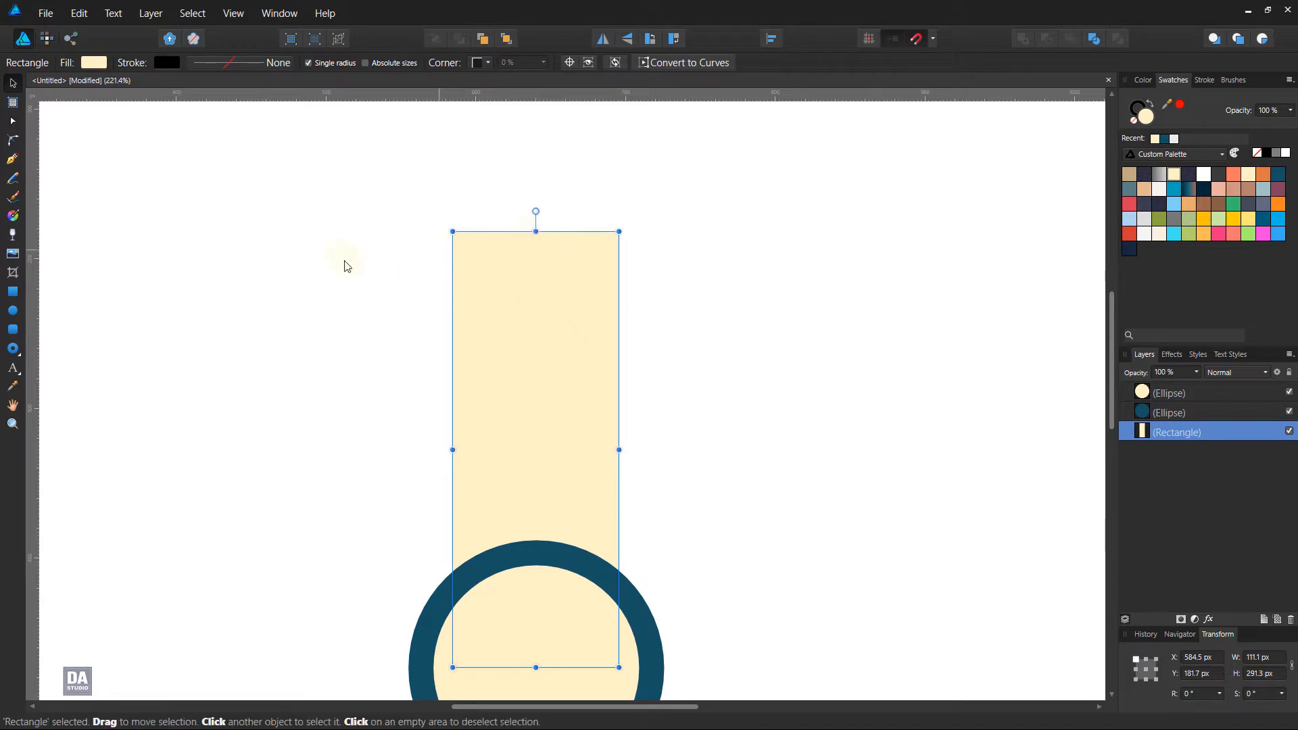
pyautogui.click(100, 352)
# Draw a triangle as wide as the rectangle and size it to about 111 by 74 px, its base on the rectangle's top edge.
pyautogui.click(13, 349)
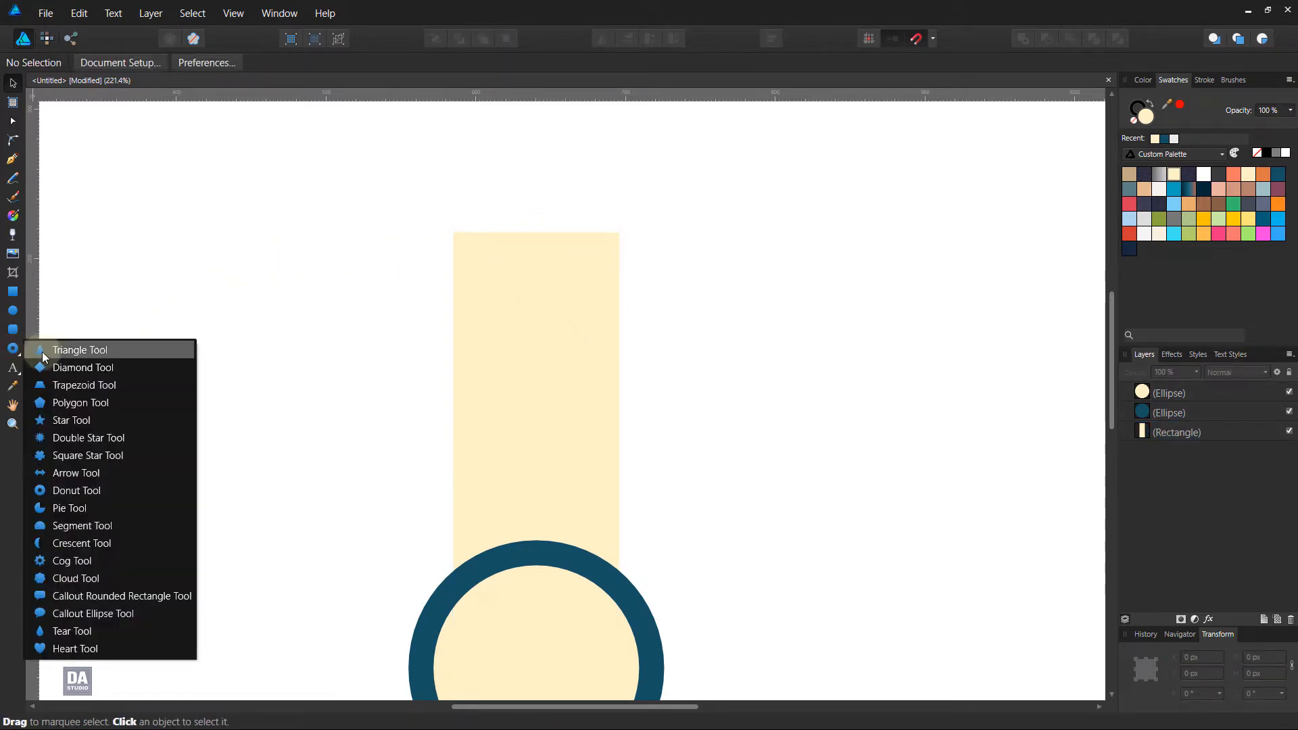
pyautogui.click(42, 351)
pyautogui.moveTo(570, 243)
pyautogui.mouseDown()
pyautogui.moveTo(562, 366)
pyautogui.moveTo(527, 357)
pyautogui.moveTo(662, 448)
pyautogui.moveTo(640, 435)
pyautogui.mouseUp()
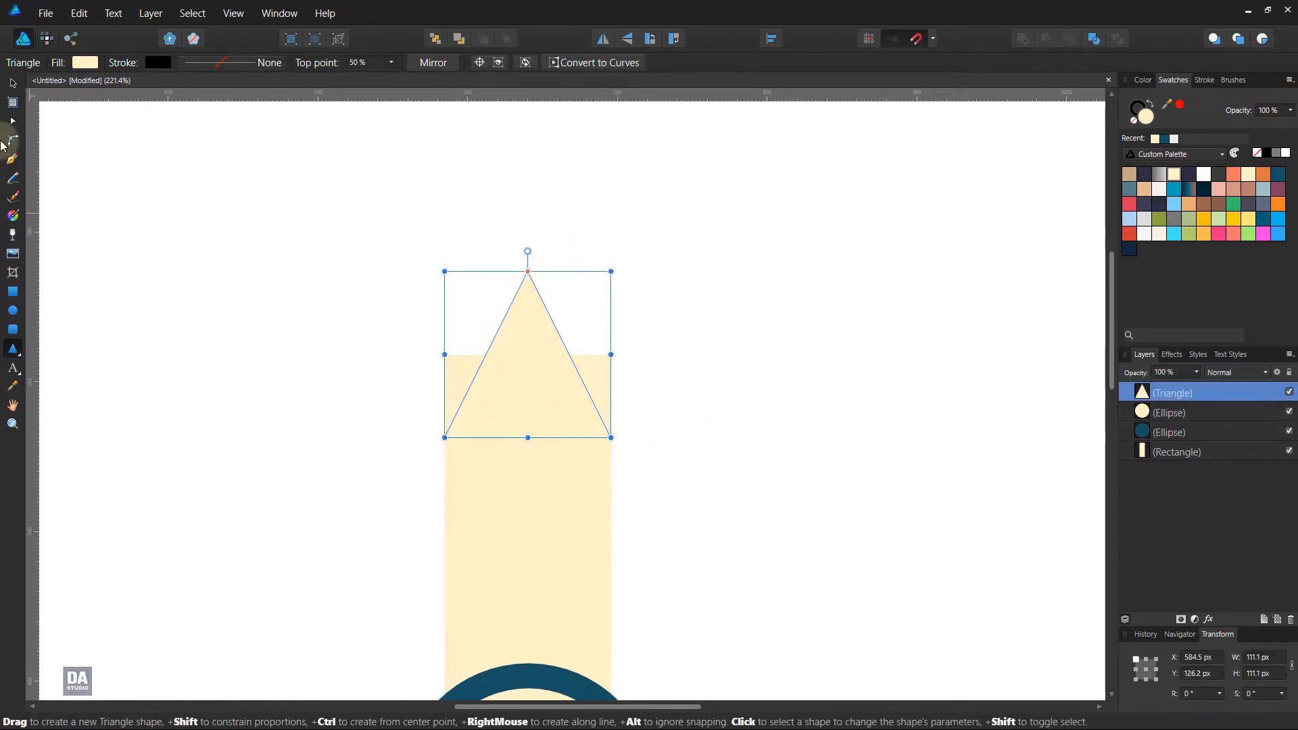
pyautogui.click(13, 84)
pyautogui.moveTo(527, 438); pyautogui.dragTo(553, 340)
pyautogui.moveTo(528, 210); pyautogui.dragTo(528, 244)
pyautogui.click(654, 325)
# Duplicate the roof triangle and place the copy beside the original at the same height.
pyautogui.press('z')
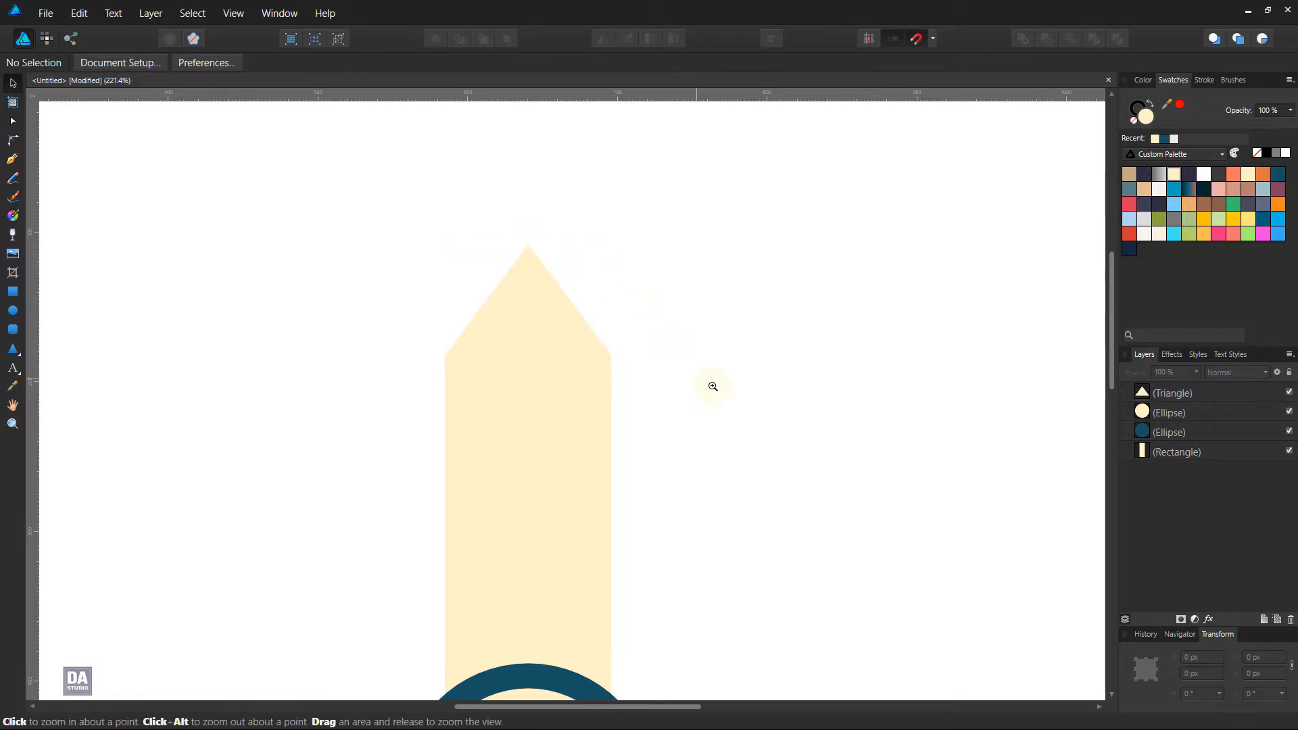
pyautogui.moveTo(713, 387); pyautogui.dragTo(820, 370)
pyautogui.moveTo(576, 359); pyautogui.dragTo(626, 336)
pyautogui.moveTo(412, 205); pyautogui.dragTo(509, 189)
pyautogui.moveTo(536, 181); pyautogui.dragTo(433, 281)
pyautogui.press('v')
pyautogui.click(452, 367)
pyautogui.moveTo(428, 377); pyautogui.dragTo(815, 419)
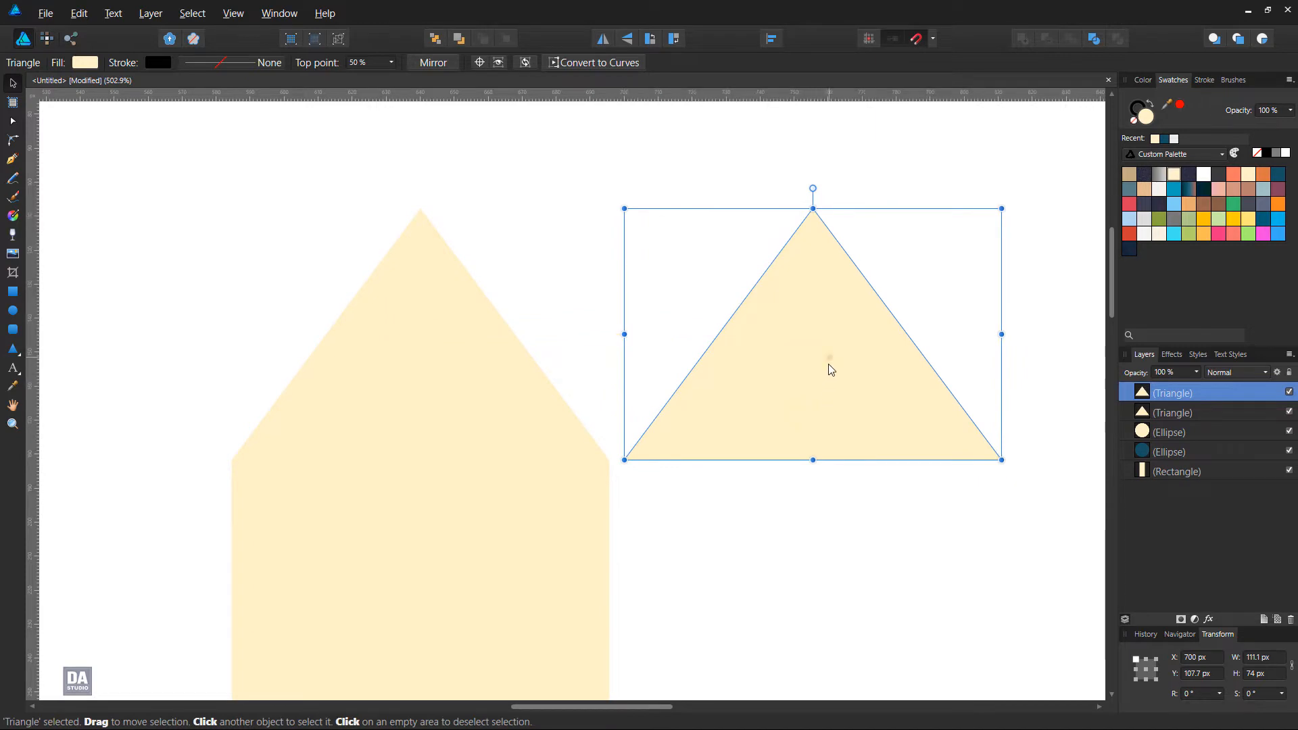
# Duplicate the copied triangle about 20 px lower and subtract the lower one to leave a chevron.
pyautogui.moveTo(829, 363); pyautogui.dragTo(837, 426)
pyautogui.keyDown('shift'); pyautogui.click(963, 411); pyautogui.keyUp('shift')
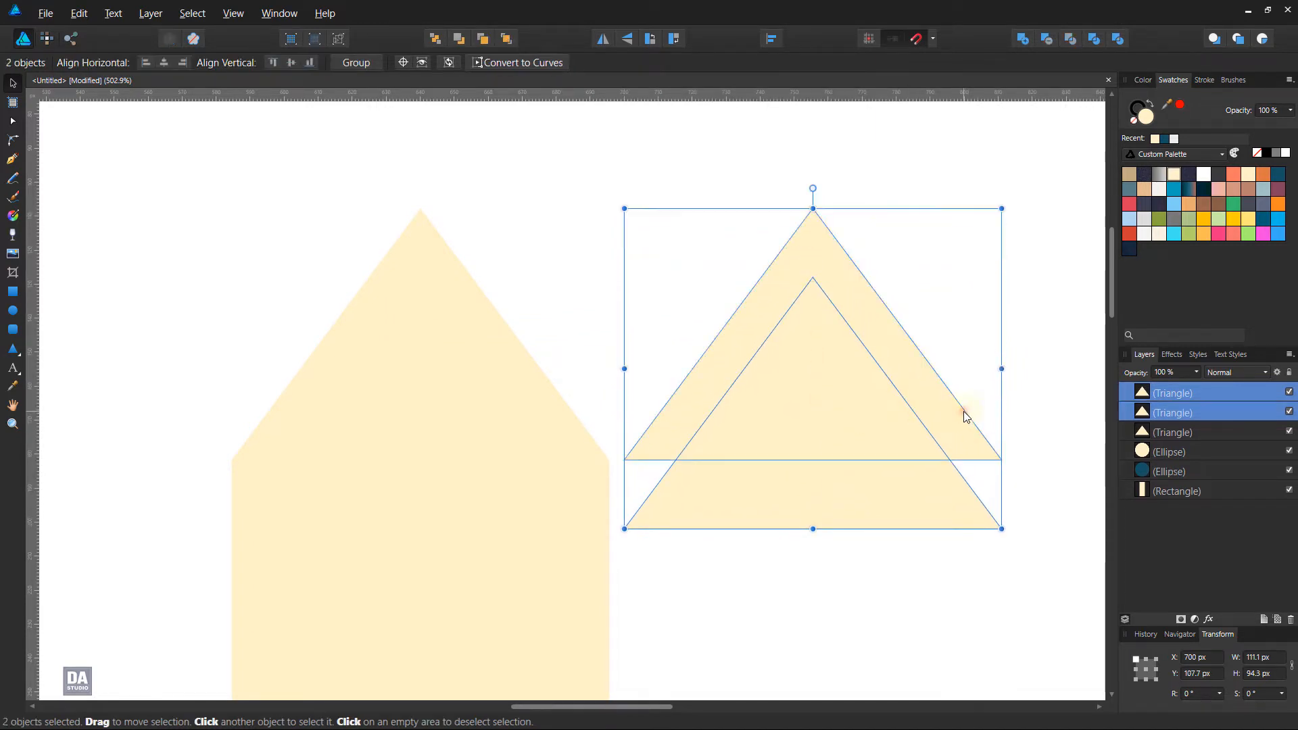
pyautogui.click(1048, 39)
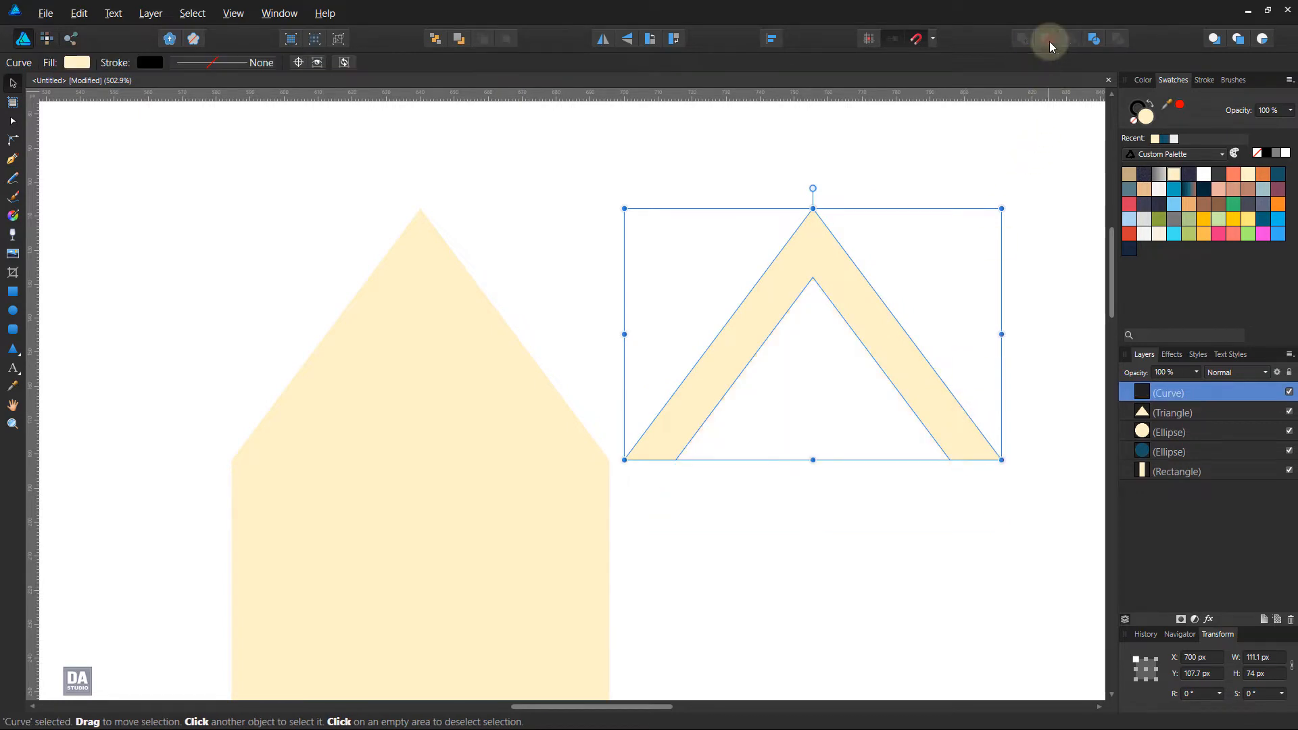
pyautogui.click(994, 238)
# Merge the original triangle and the rectangle into one shape with the Add operation.
pyautogui.click(1166, 430)
pyautogui.click(1169, 413)
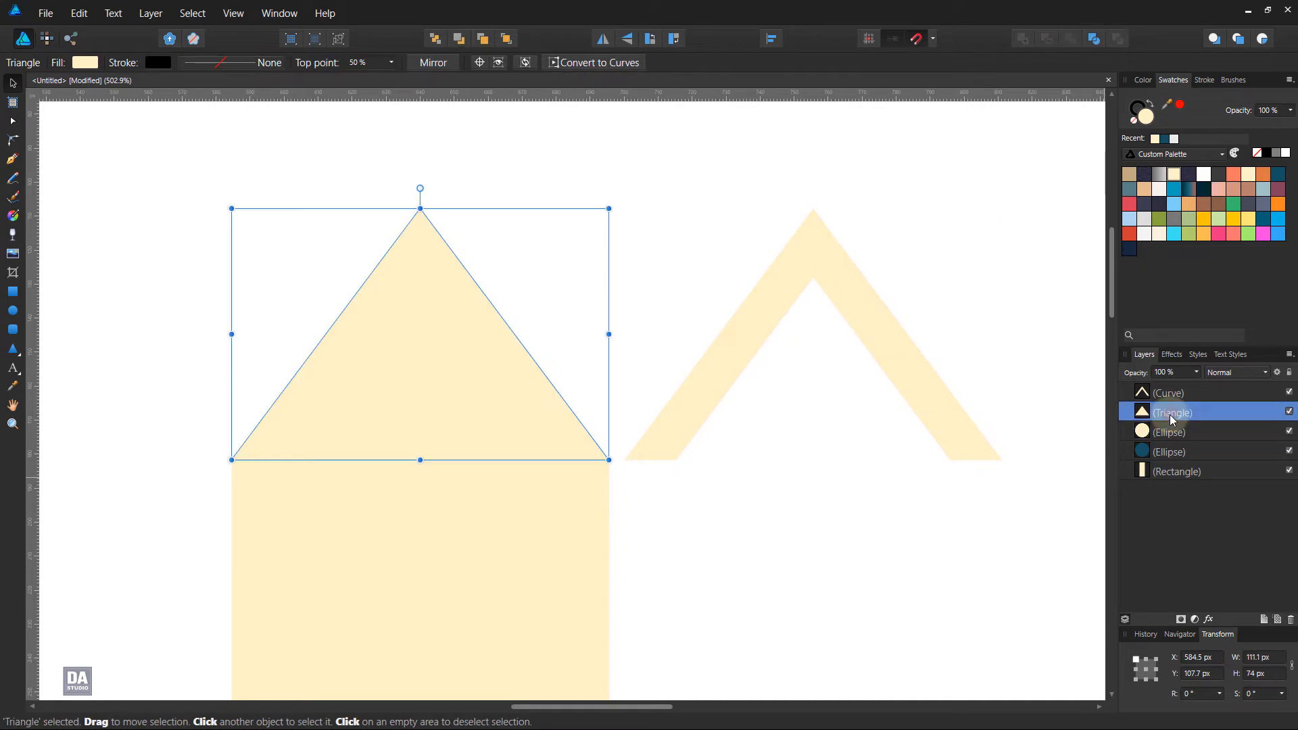
pyautogui.keyDown('ctrl'); pyautogui.click(1154, 477); pyautogui.keyUp('ctrl')
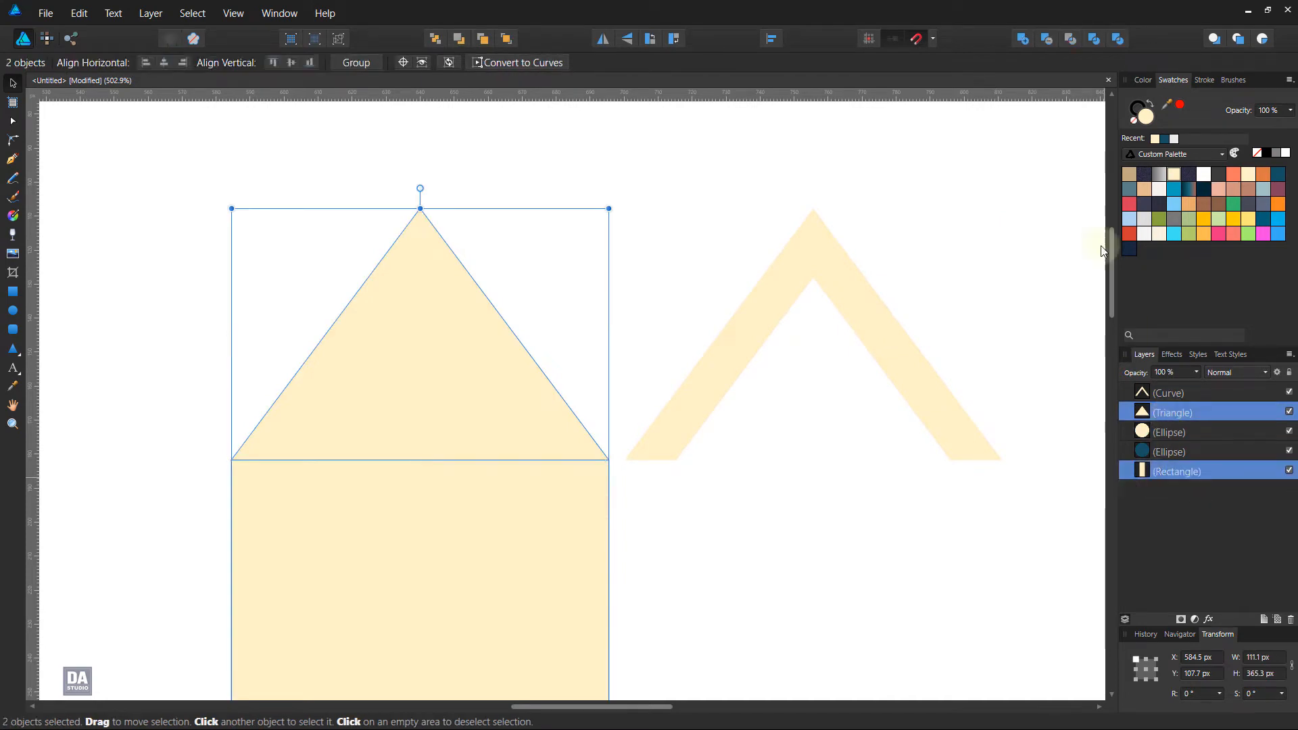
pyautogui.click(1029, 38)
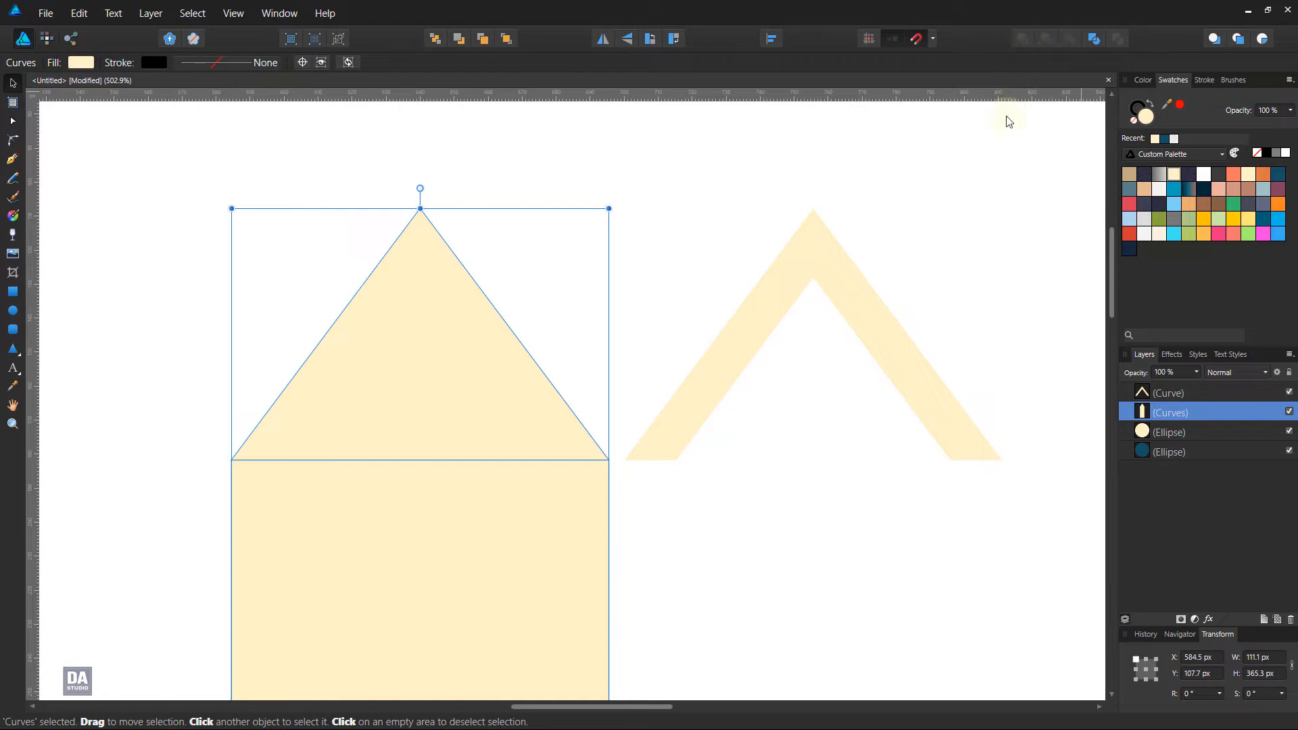
# Move the chevron onto the pointed end of the merged shape and fill it with dark teal blue.
pyautogui.moveTo(946, 424); pyautogui.dragTo(565, 423)
pyautogui.click(1277, 255)
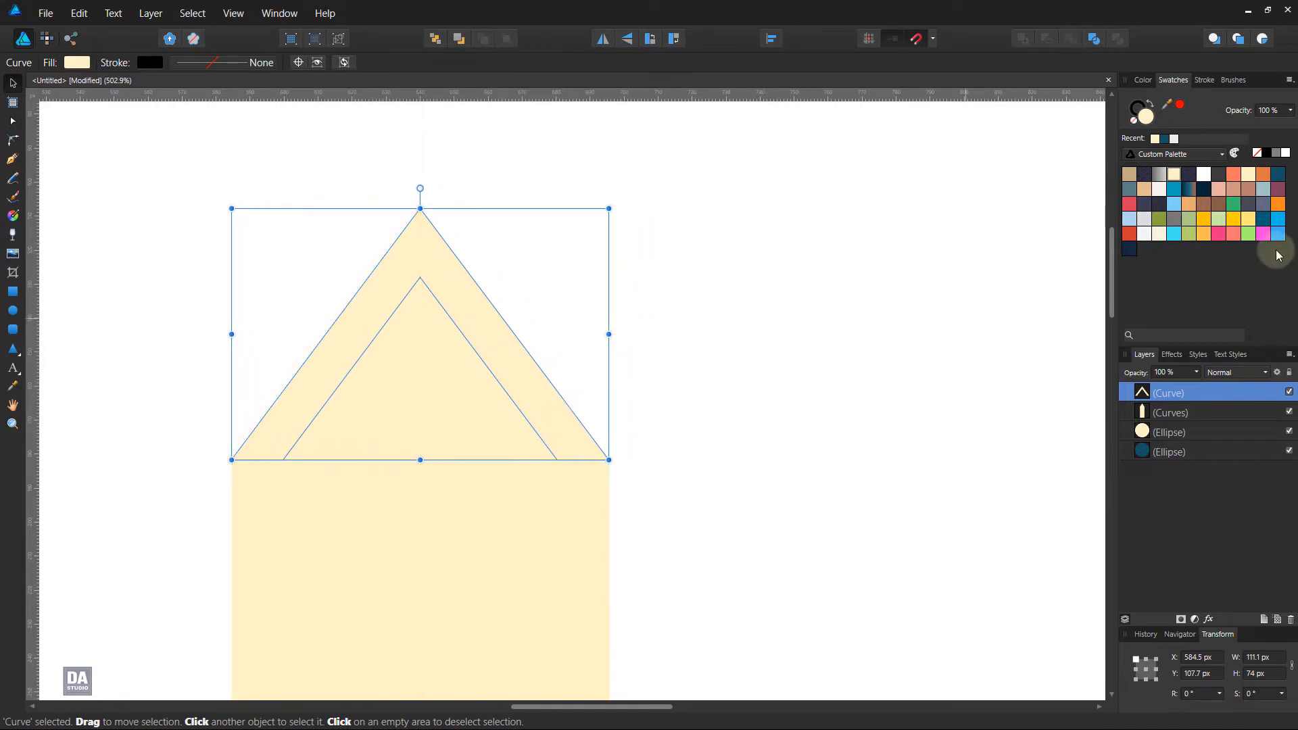
pyautogui.click(1279, 178)
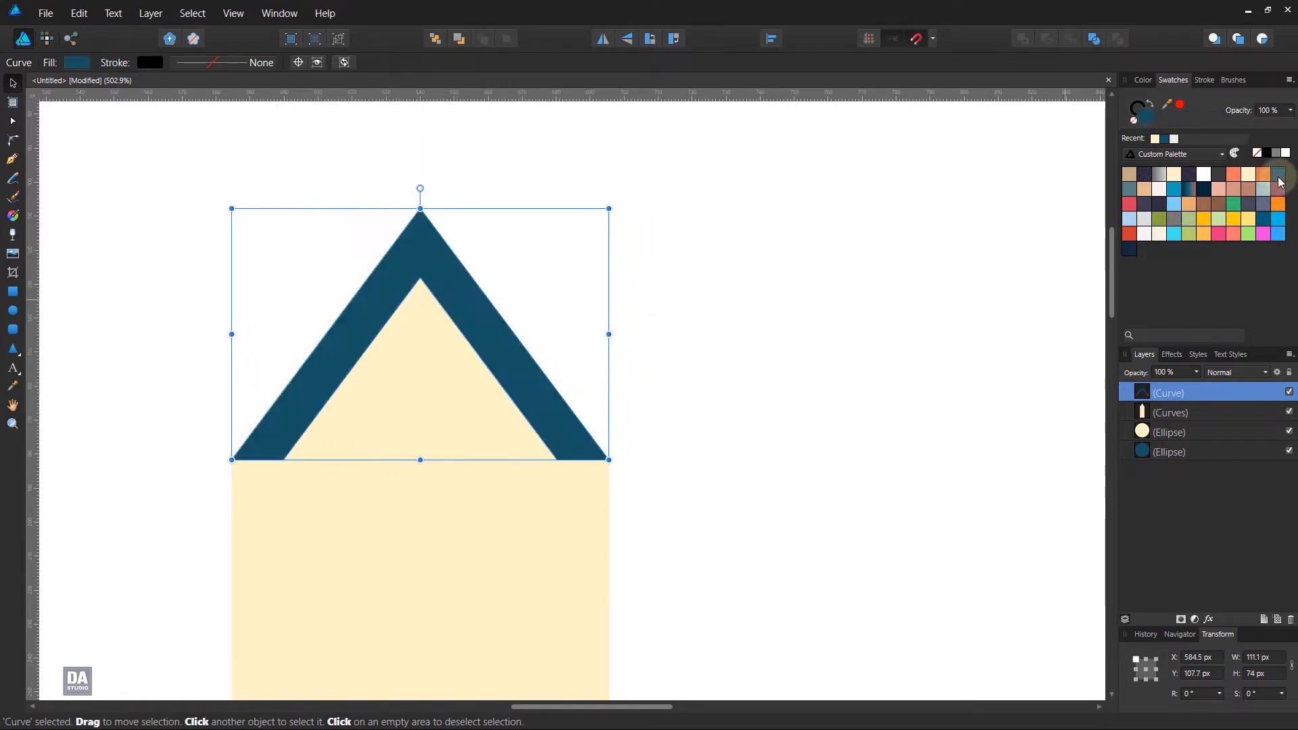
pyautogui.click(823, 365)
# Bring both ellipses to the front of the layer stack, above the chevron and the merged shape.
pyautogui.moveTo(918, 463); pyautogui.dragTo(440, 281)
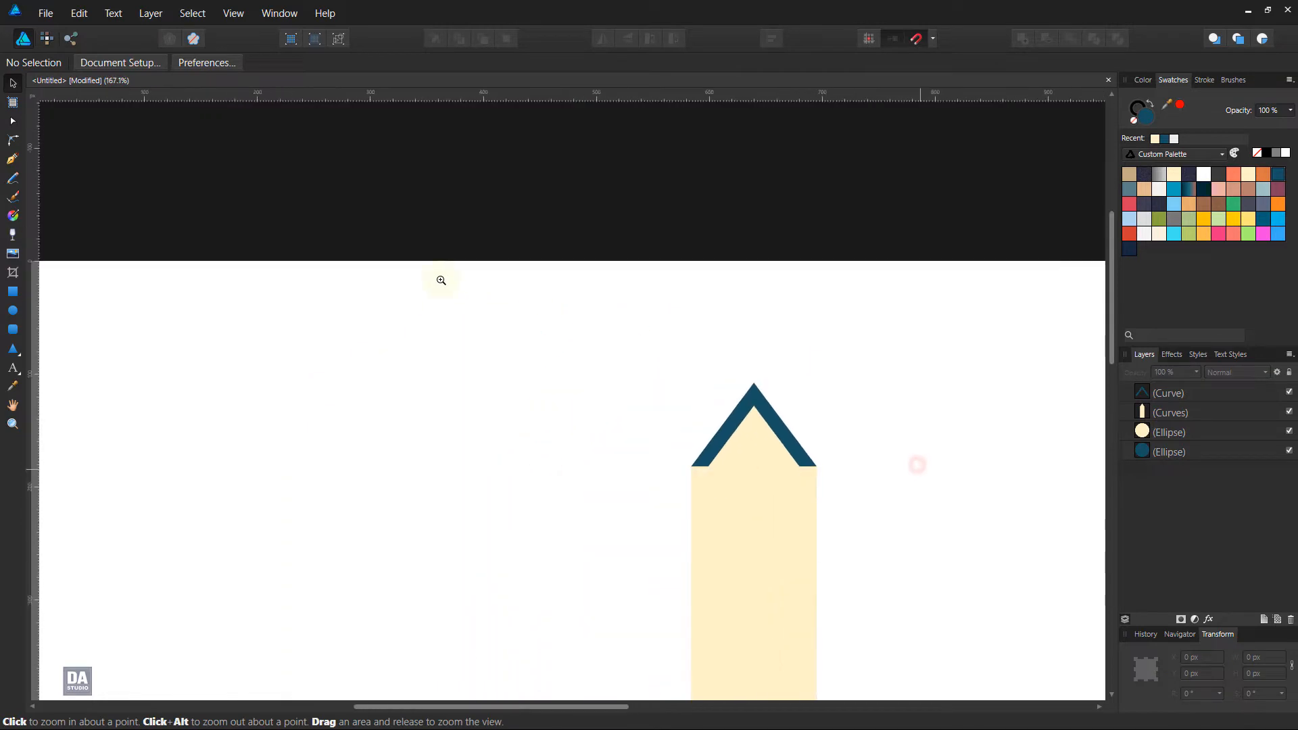
pyautogui.moveTo(838, 502); pyautogui.dragTo(574, 348)
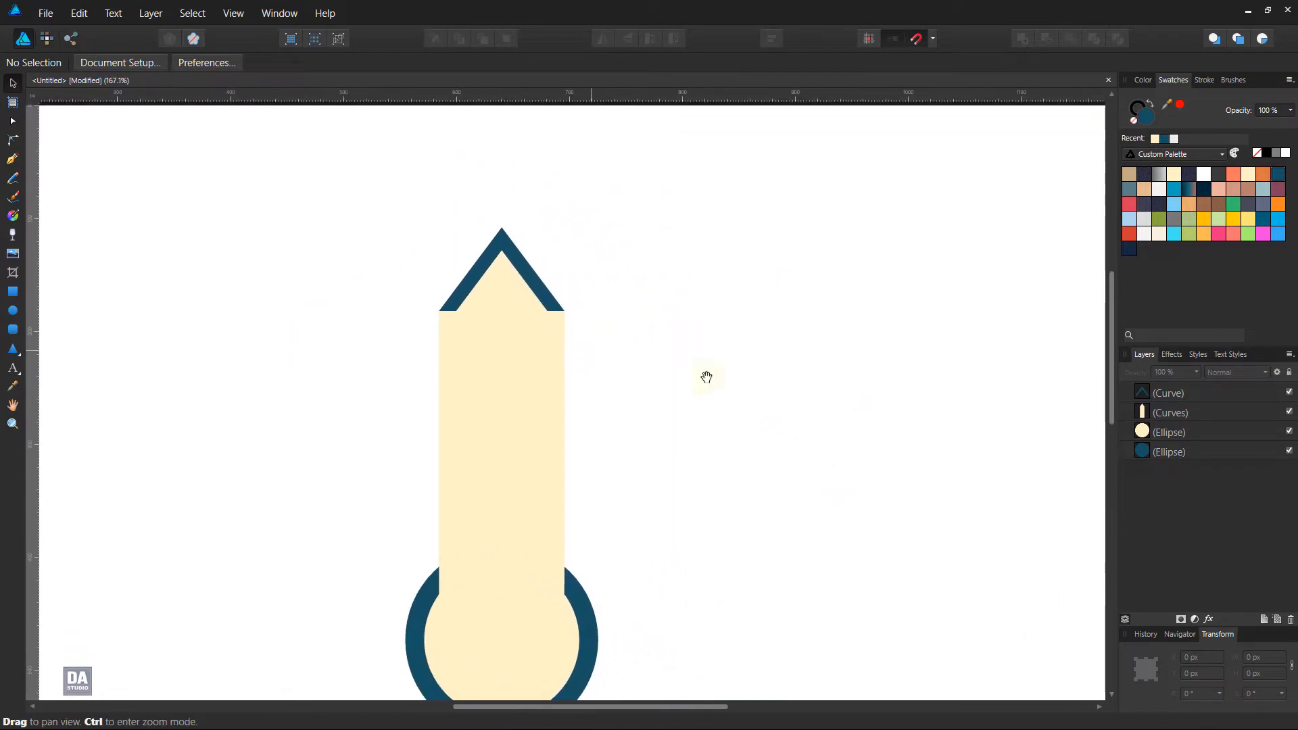
pyautogui.click(1172, 449)
pyautogui.keyDown('shift'); pyautogui.click(1178, 433); pyautogui.keyUp('shift')
pyautogui.moveTo(1178, 433); pyautogui.dragTo(1183, 380)
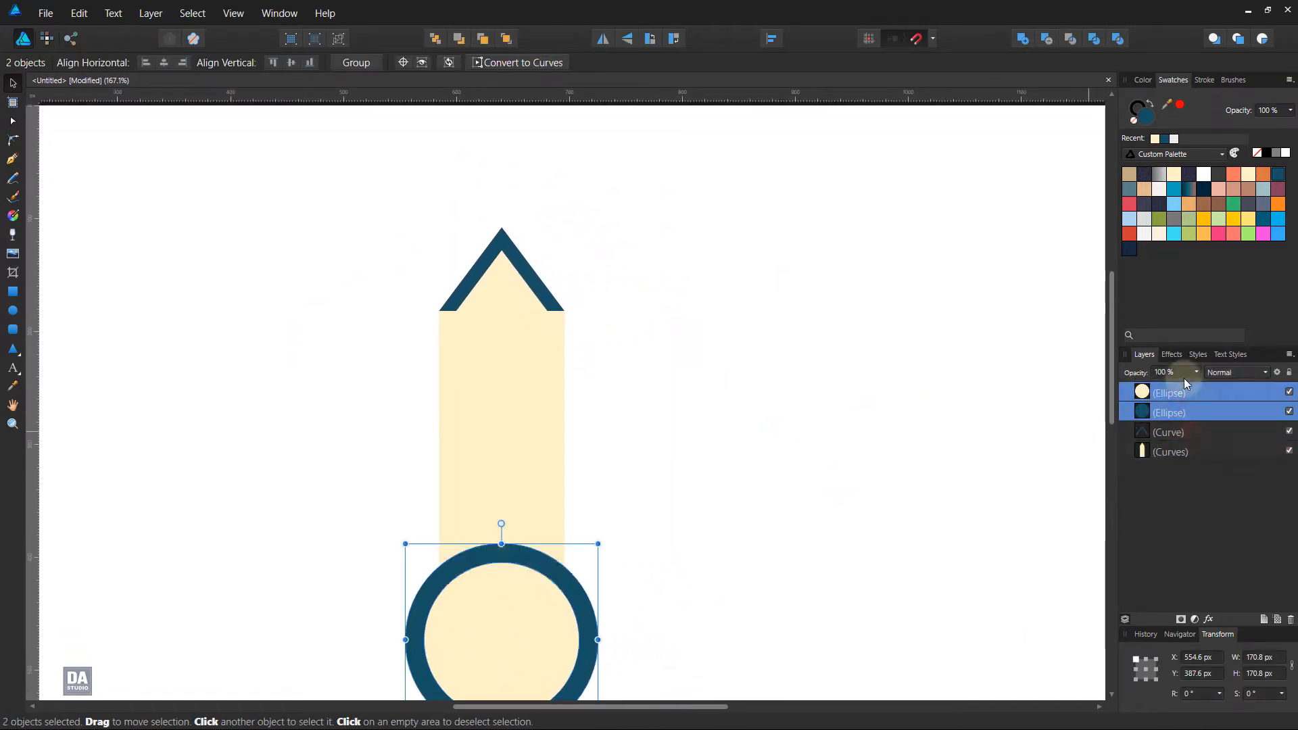
pyautogui.click(745, 367)
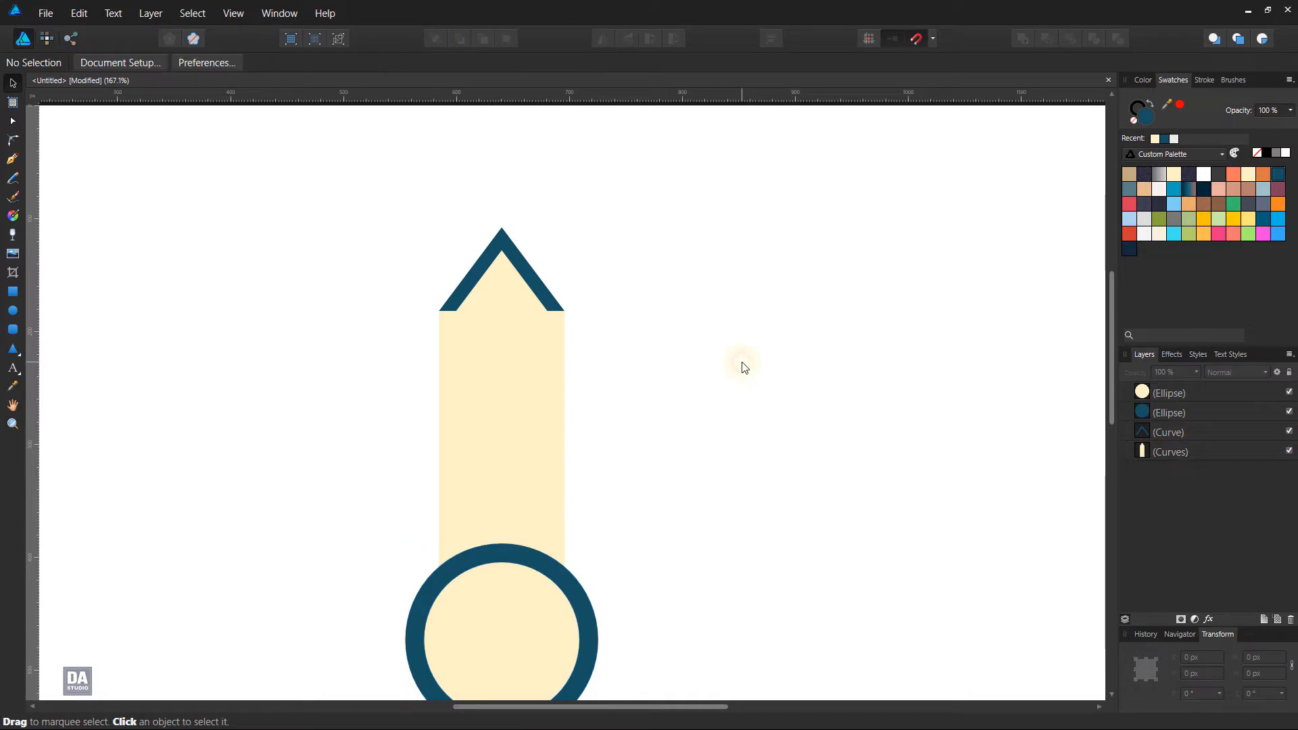
# Move the chevron's two inner bottom nodes onto its outer corners so both arms taper to points.
pyautogui.moveTo(852, 457); pyautogui.dragTo(661, 330)
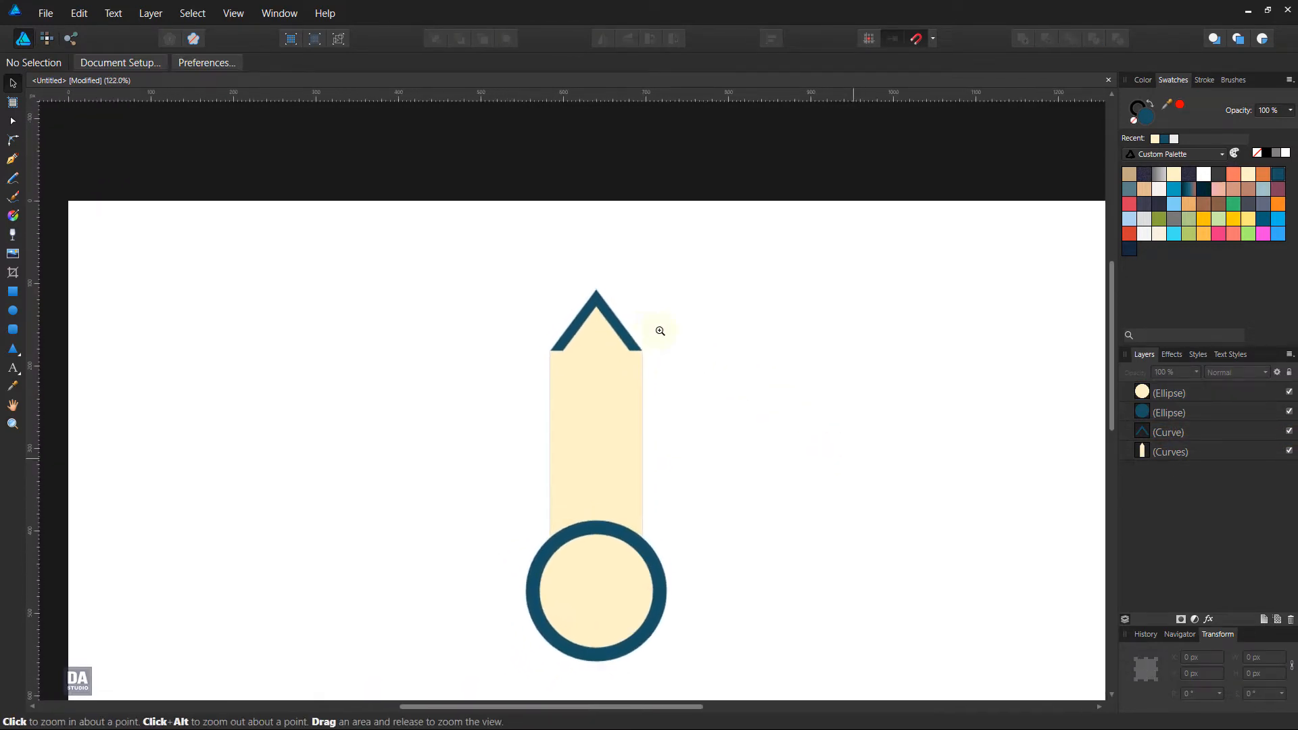
pyautogui.moveTo(751, 372); pyautogui.dragTo(700, 371)
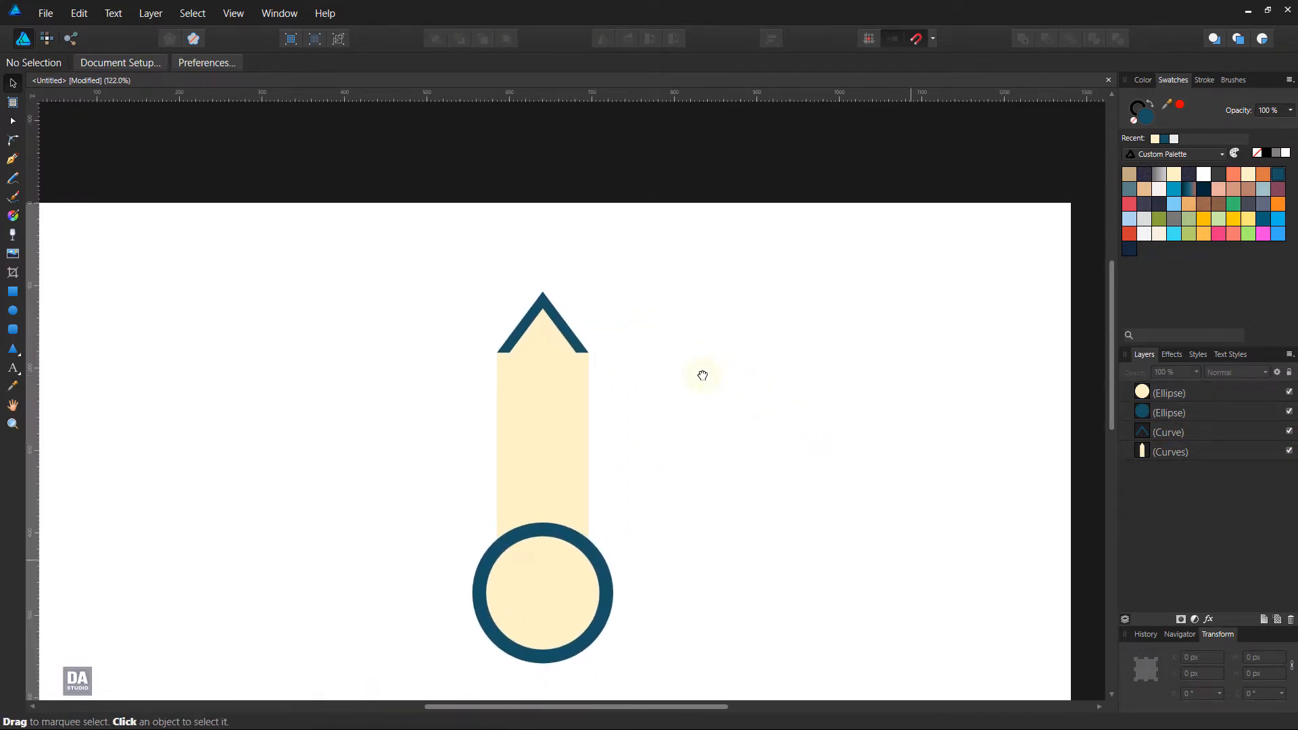
pyautogui.scroll(5, 555, 325)
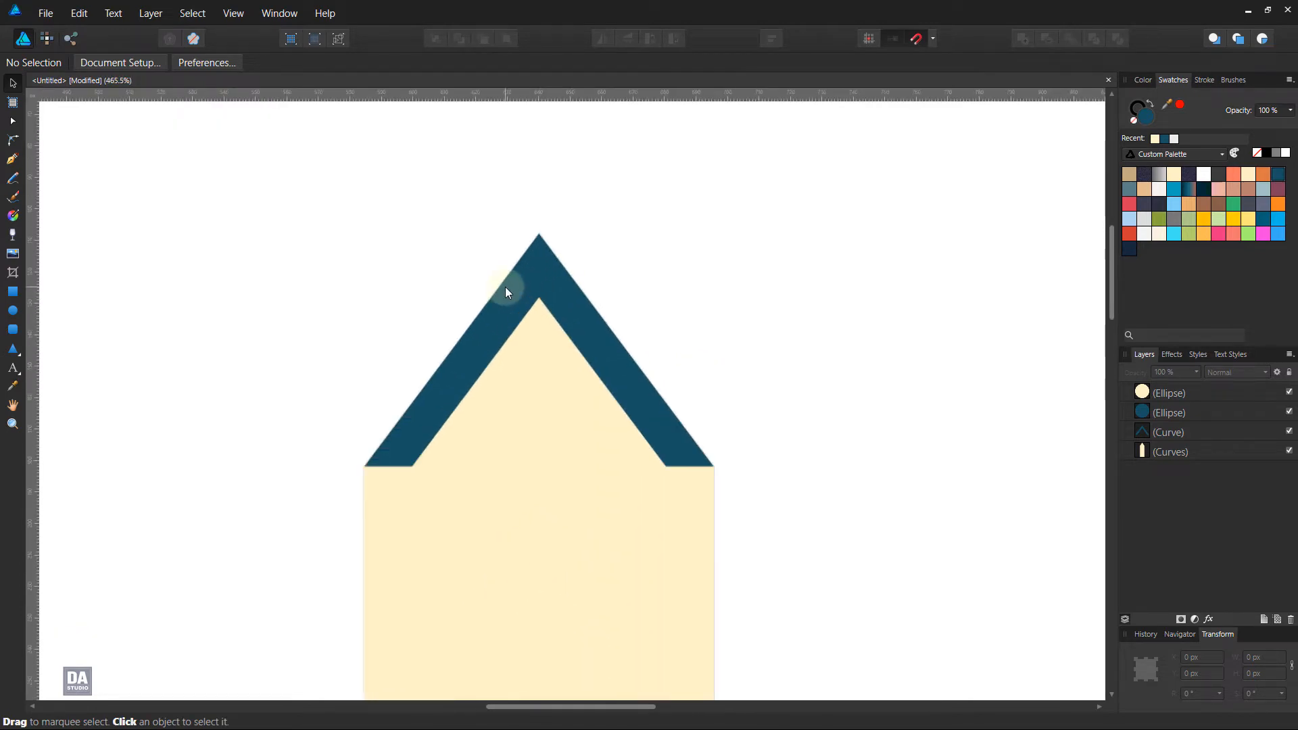
pyautogui.click(469, 339)
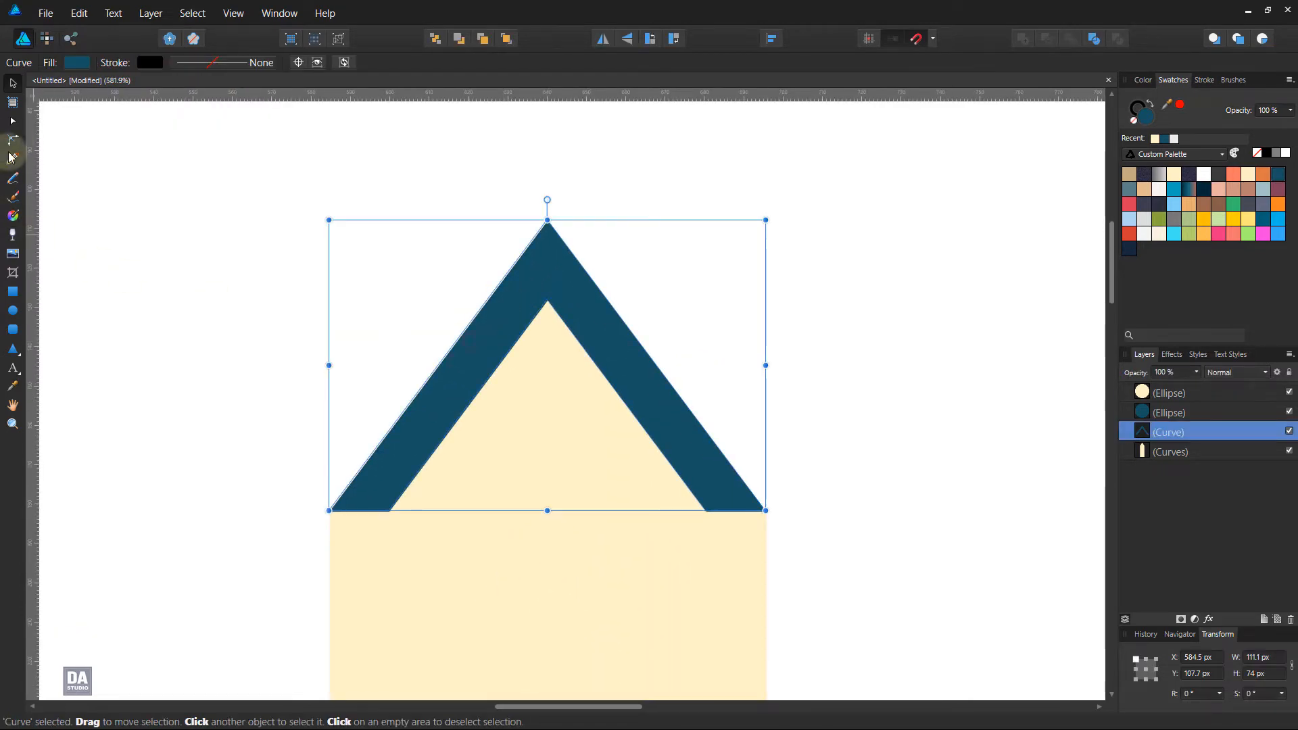
pyautogui.click(15, 126)
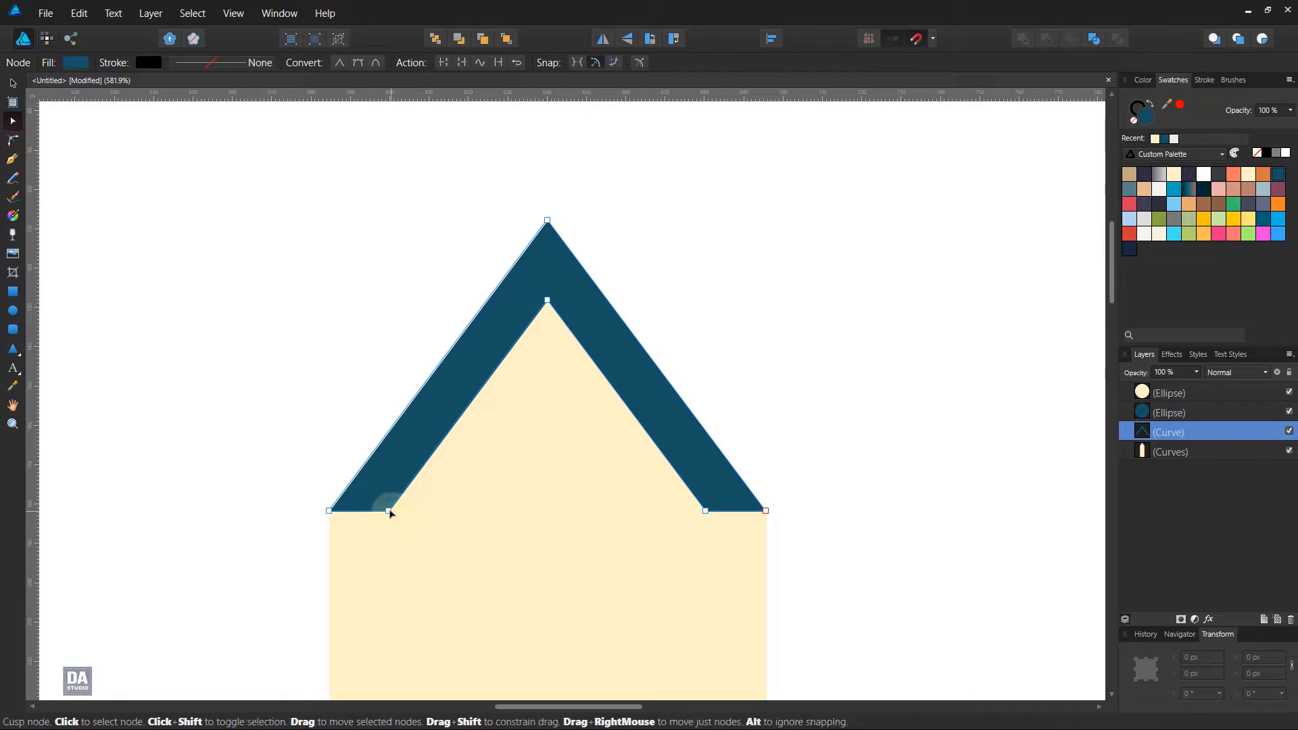
pyautogui.moveTo(387, 512); pyautogui.dragTo(329, 510)
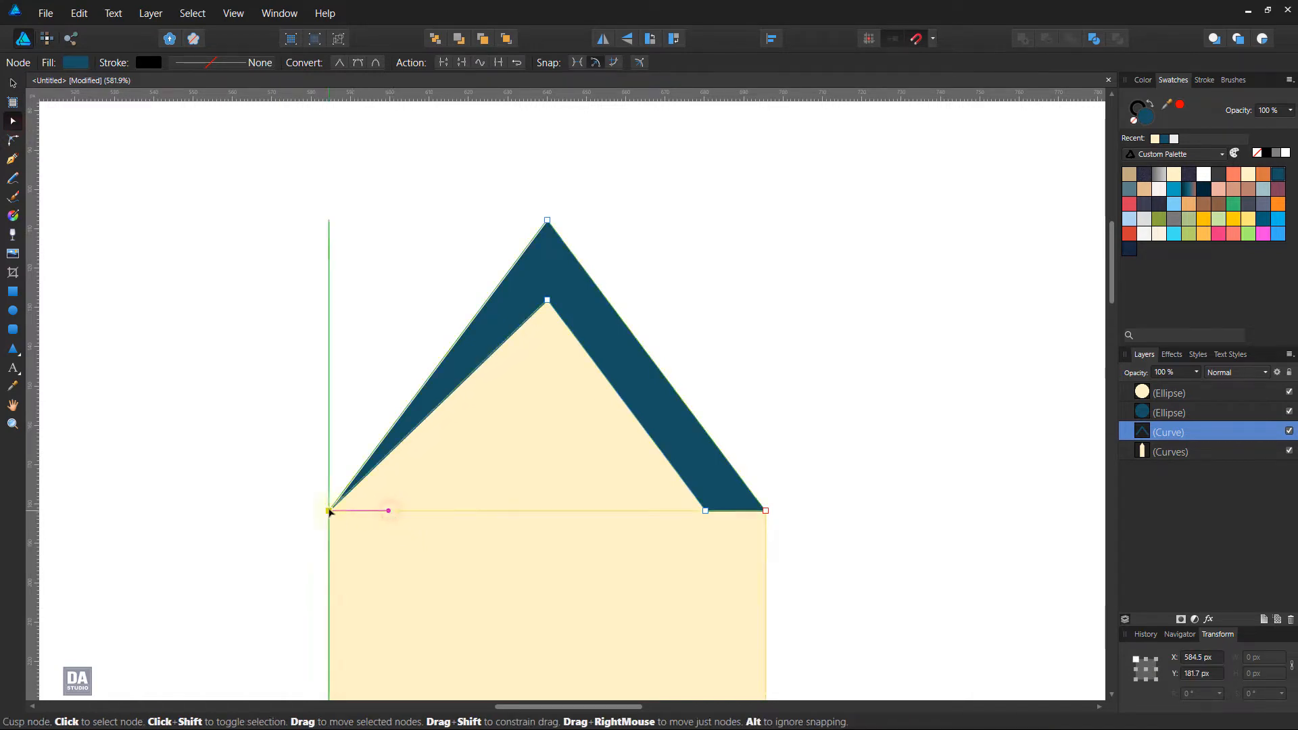
pyautogui.moveTo(705, 513); pyautogui.dragTo(766, 510)
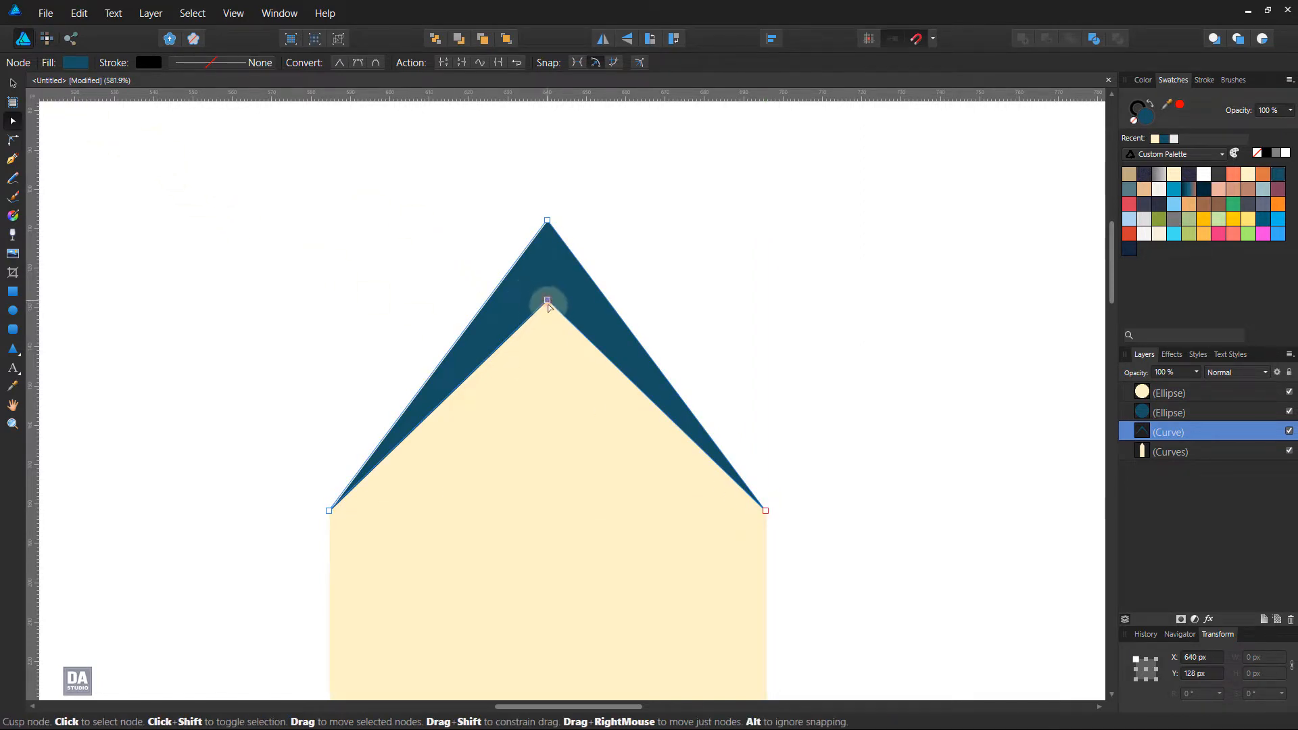
# Lower the chevron's inner peak node slightly, to a Y position of about 130.4 px.
pyautogui.moveTo(548, 303); pyautogui.dragTo(549, 313)
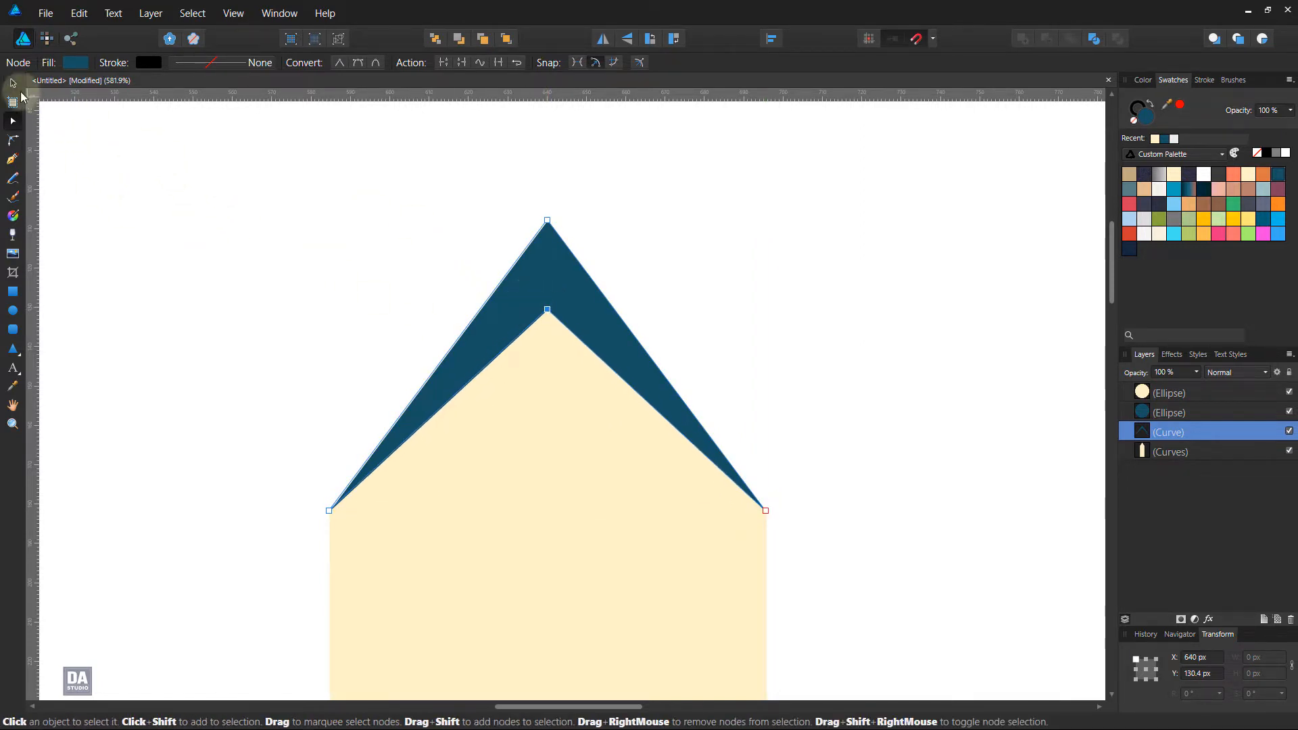
pyautogui.click(13, 83)
pyautogui.click(199, 235)
pyautogui.scroll(-4, 322, 407)
pyautogui.press('space')
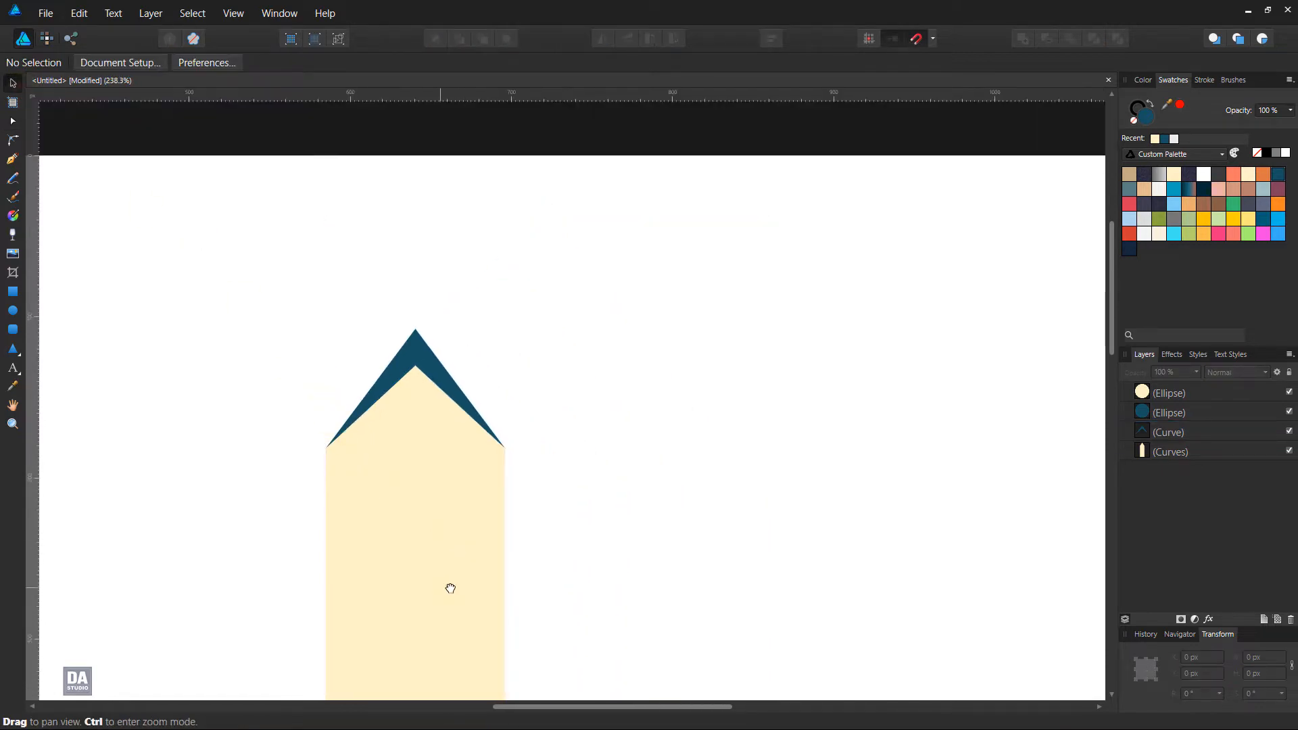
pyautogui.moveTo(450, 588); pyautogui.dragTo(362, 370)
pyautogui.moveTo(556, 509); pyautogui.dragTo(518, 405)
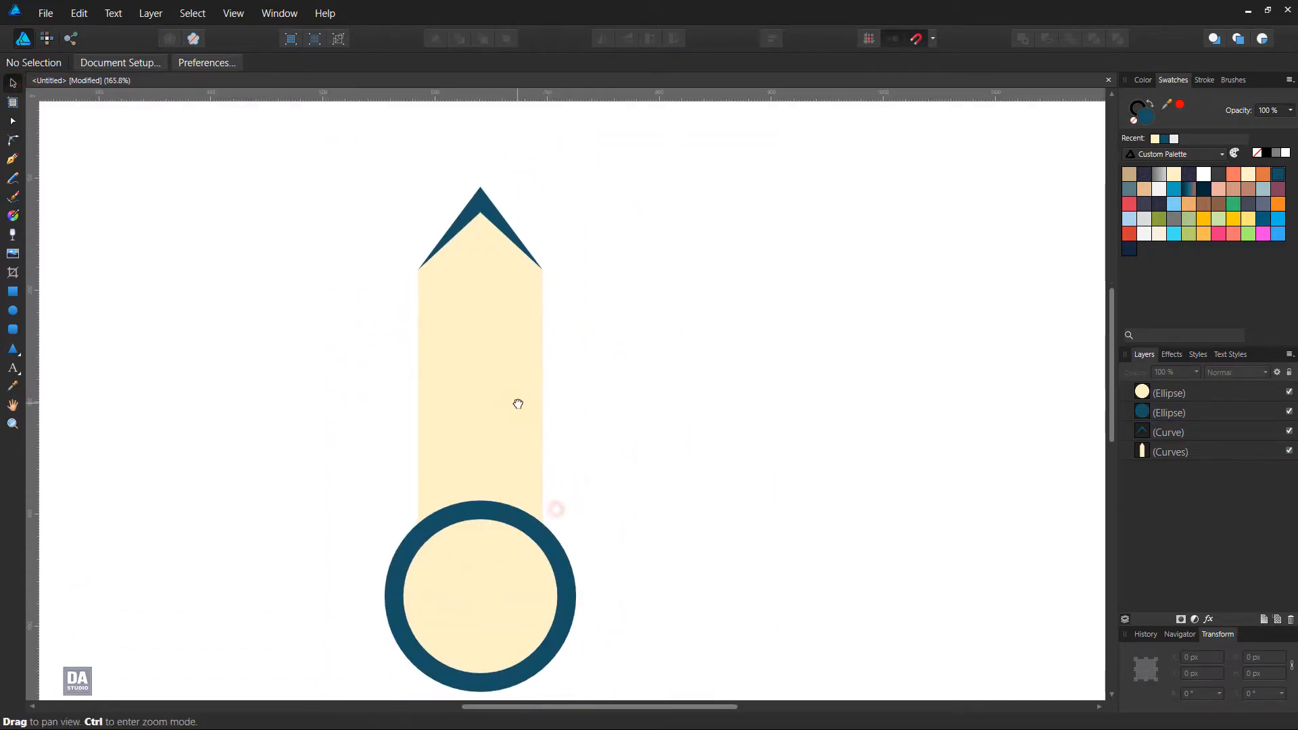
# Load the Custom Gradients swatch palette and fill the pointed tower with a light grey gradient.
pyautogui.moveTo(561, 452); pyautogui.dragTo(579, 435)
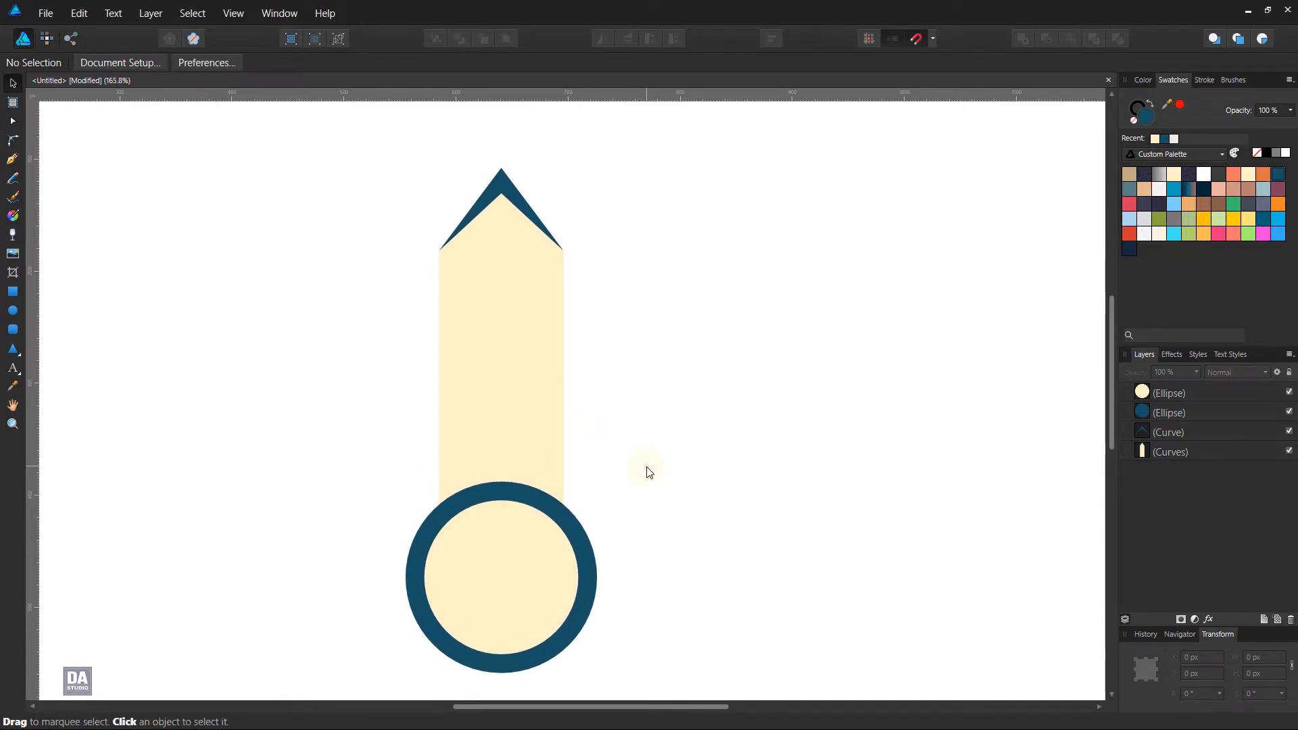
pyautogui.click(1159, 156)
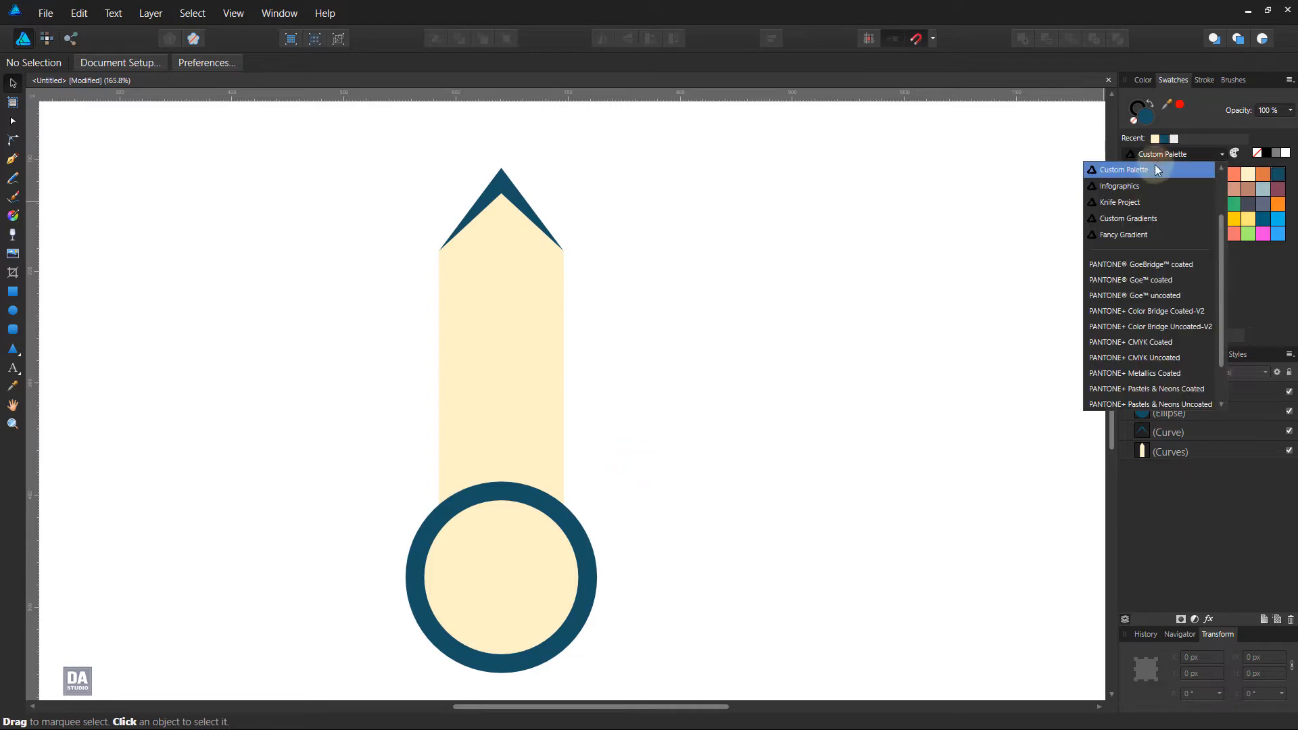
pyautogui.click(1149, 217)
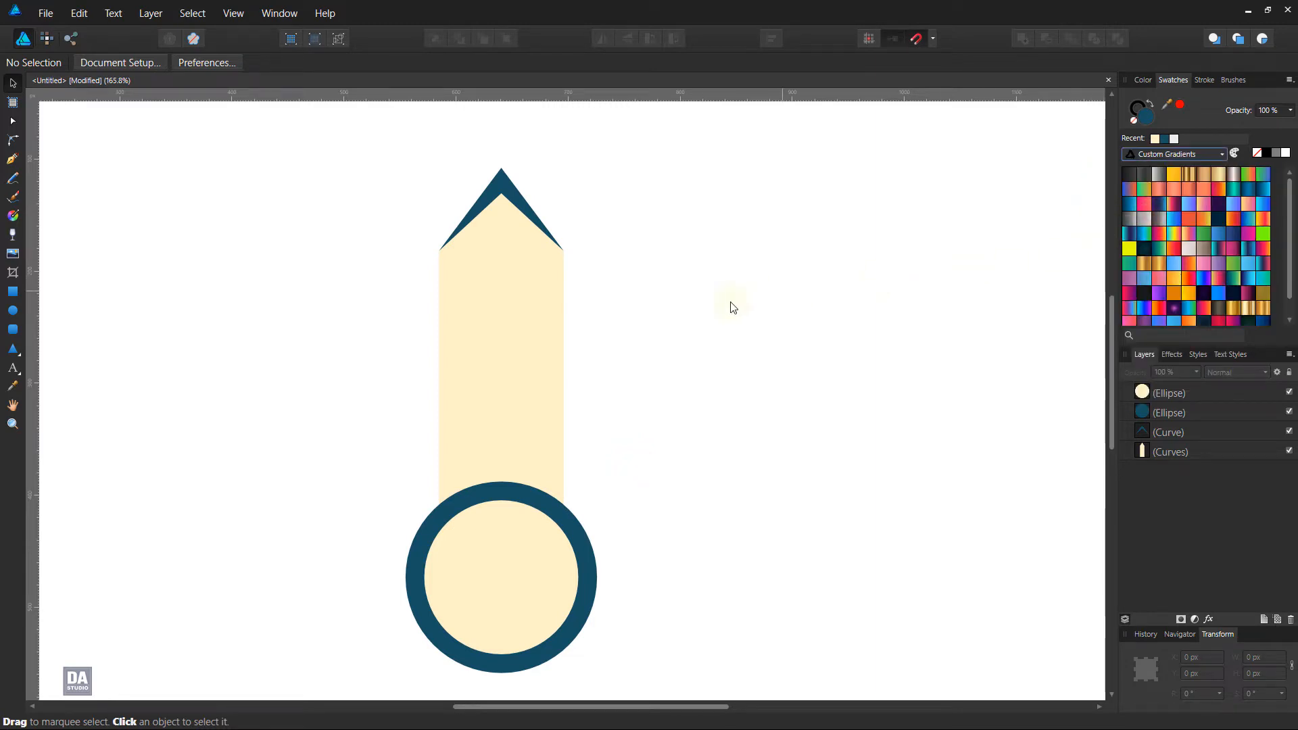
pyautogui.click(549, 339)
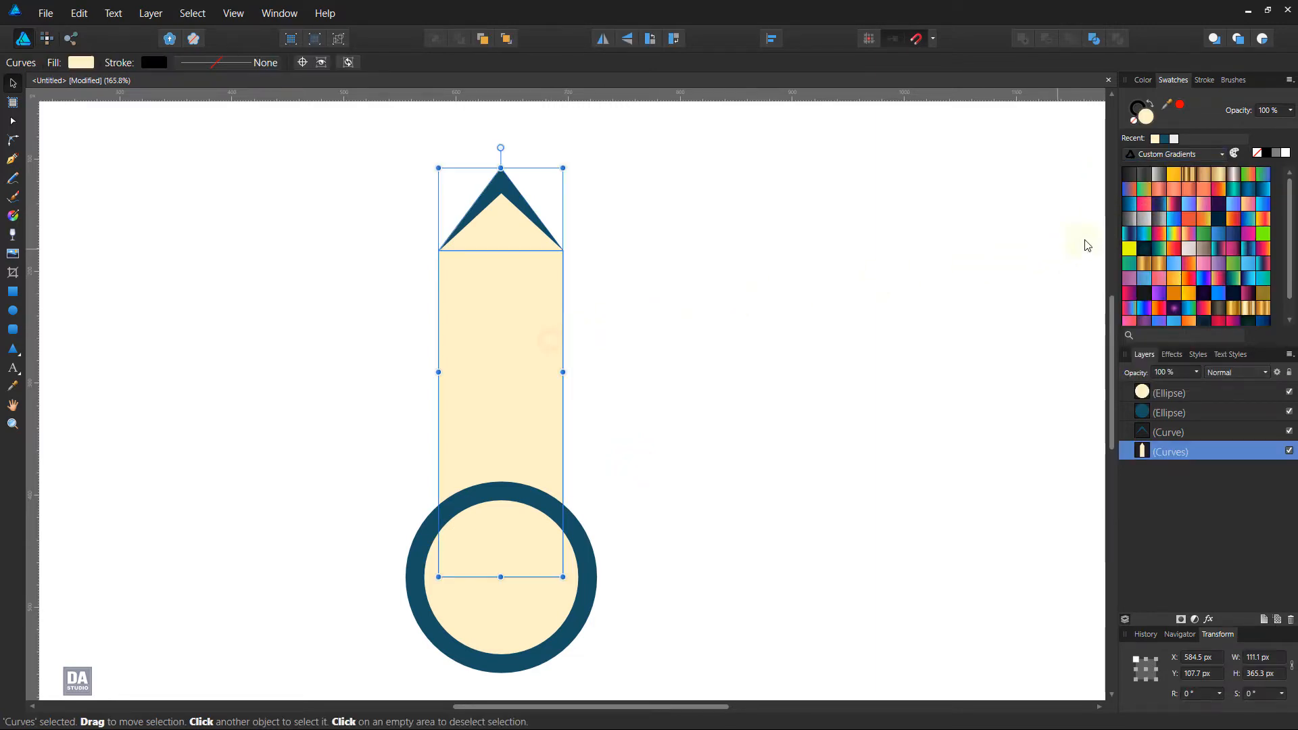
pyautogui.click(1150, 225)
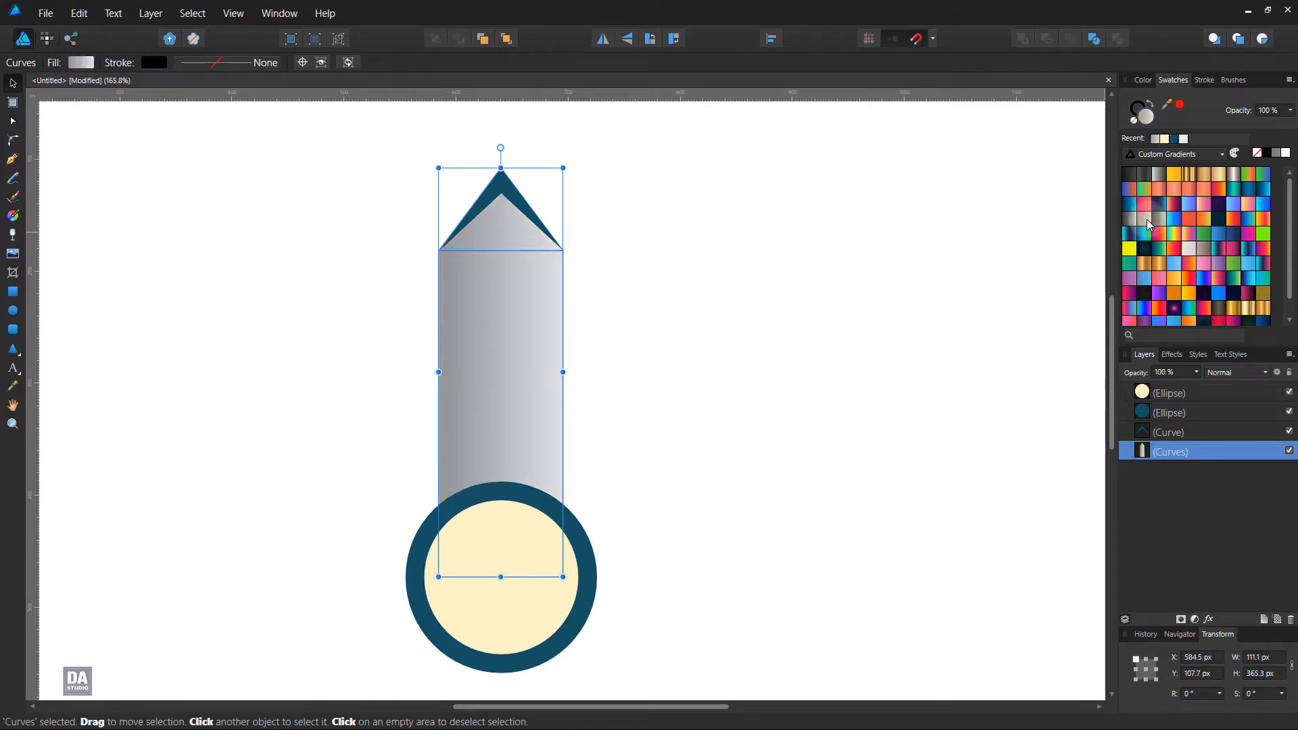
# Run the tower's gradient vertically from dark grey at the base to light grey near the peak, shifting its midpoint toward the base.
pyautogui.press('g')
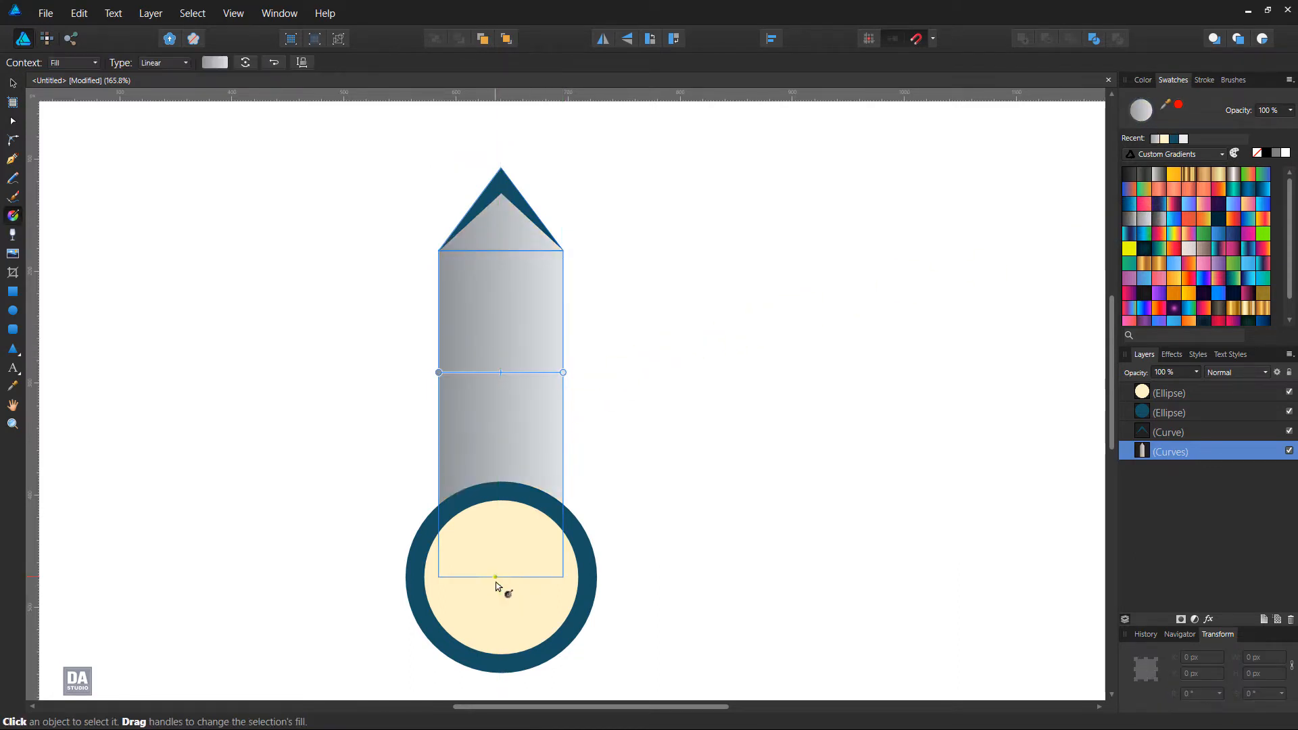
pyautogui.moveTo(497, 576); pyautogui.dragTo(495, 209)
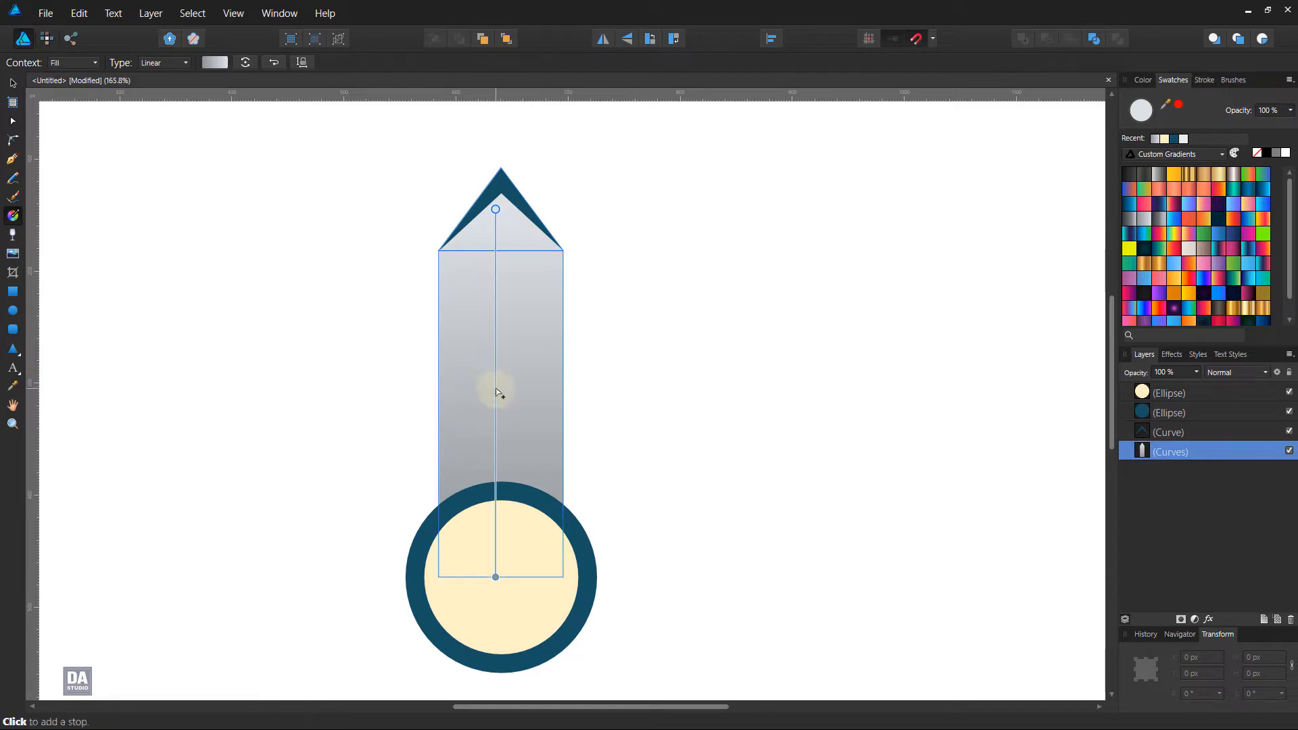
pyautogui.moveTo(497, 392); pyautogui.dragTo(495, 485)
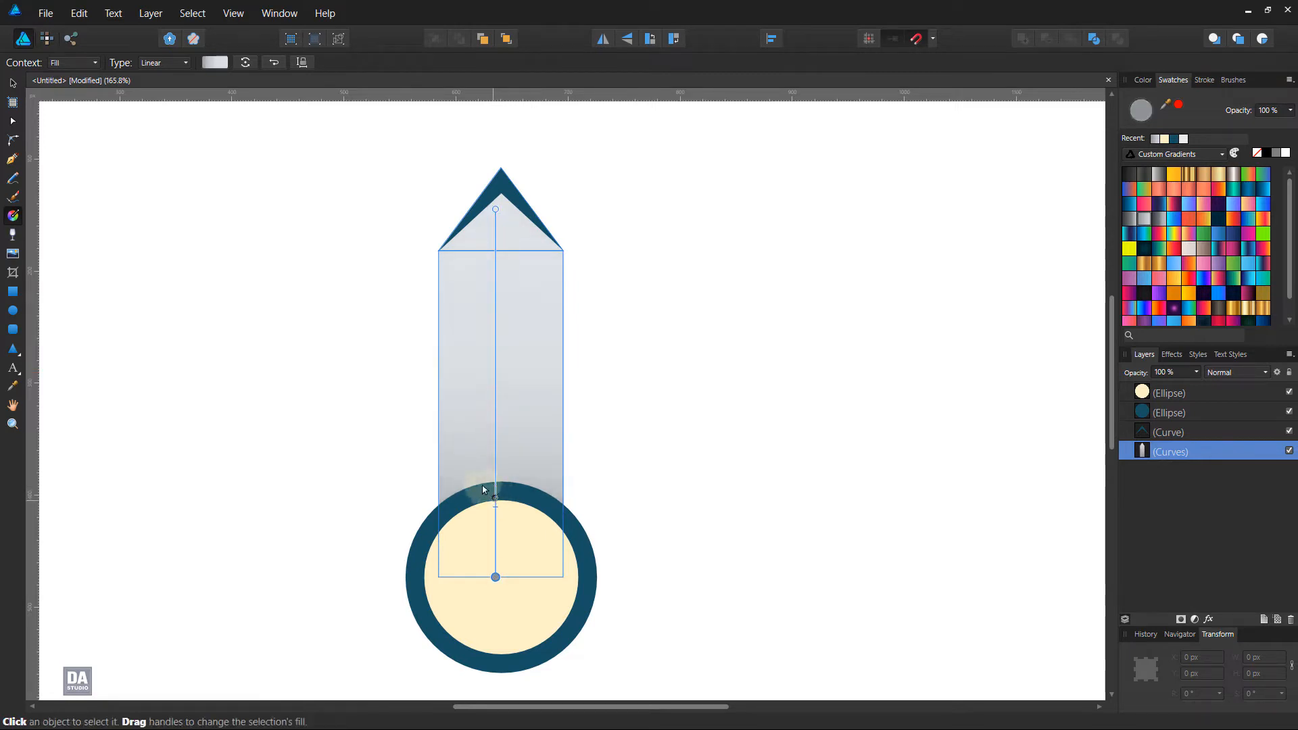
# Fill the inner circle with the same grey gradient, running vertically from dark at its bottom to light at the ring's upper edge.
pyautogui.click(533, 598)
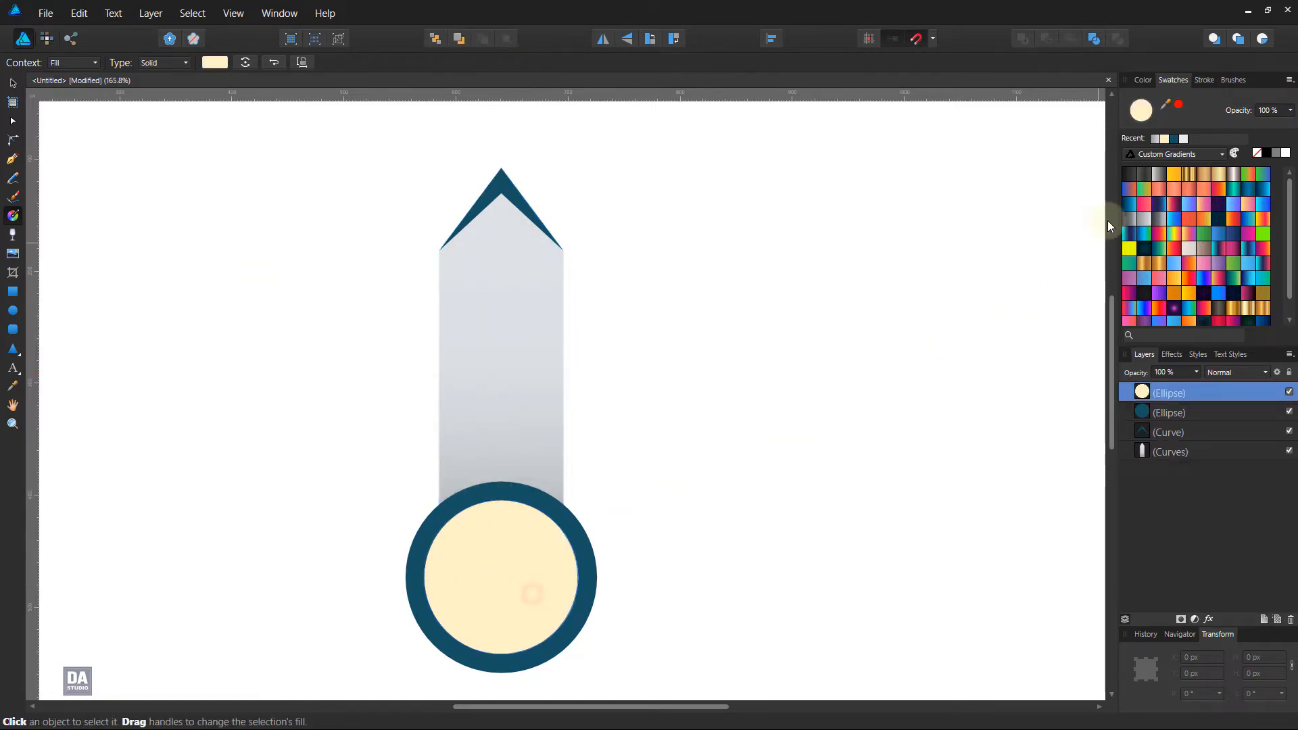
pyautogui.click(1145, 219)
pyautogui.moveTo(500, 654); pyautogui.dragTo(499, 507)
pyautogui.moveTo(502, 582); pyautogui.dragTo(503, 616)
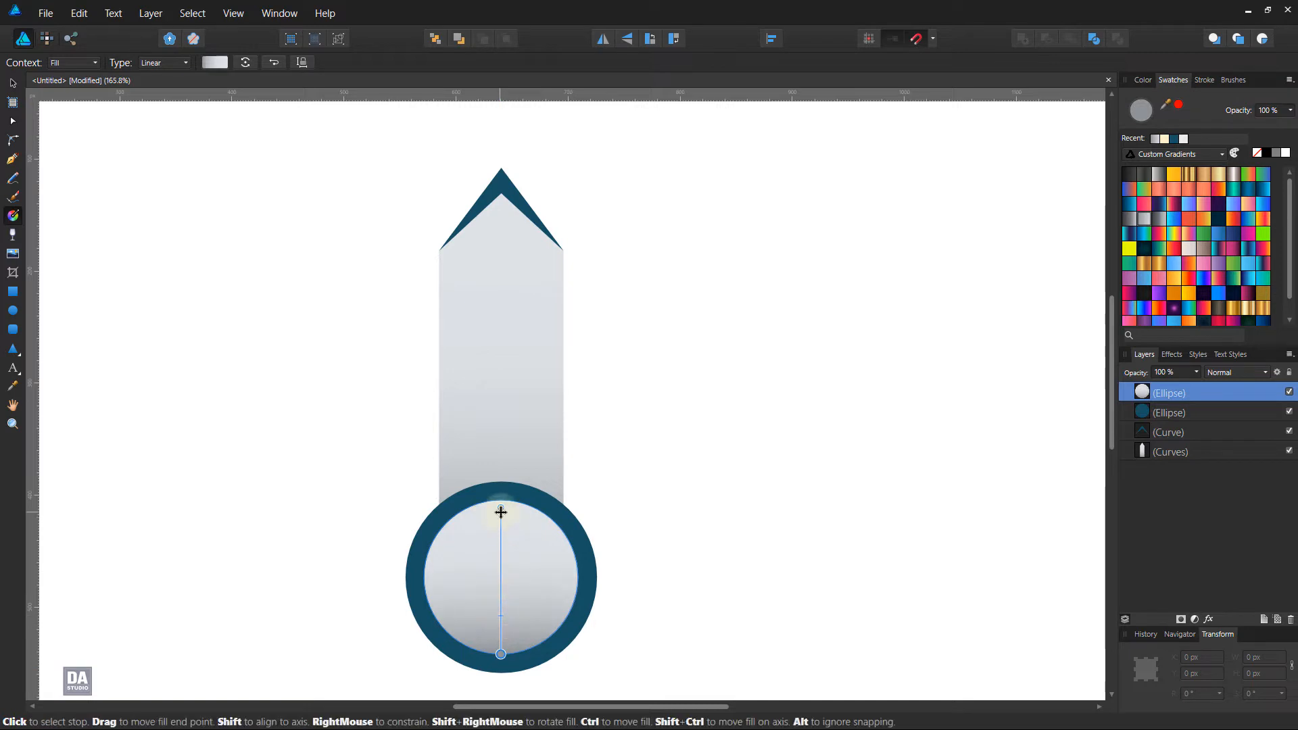
pyautogui.moveTo(500, 508); pyautogui.dragTo(502, 490)
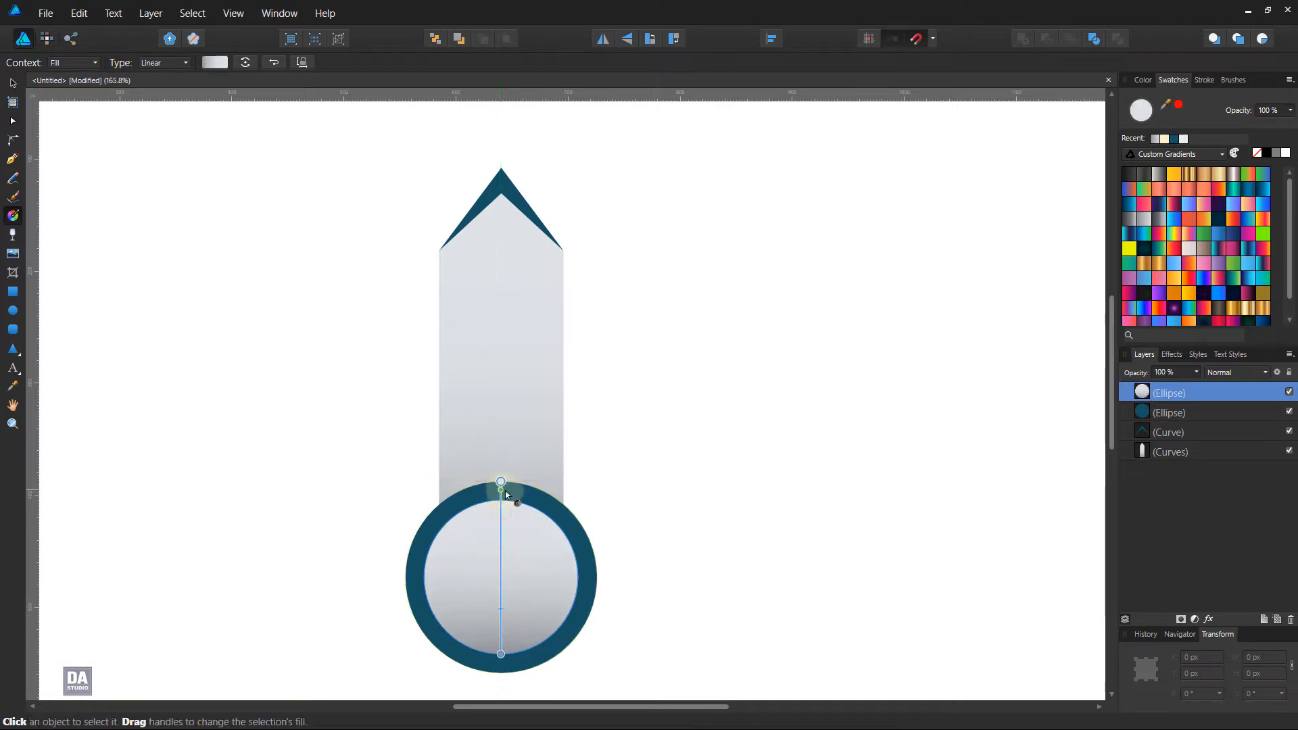
# Fill the outer ring and the roof chevron with a pink-to-purple gradient.
pyautogui.click(587, 548)
pyautogui.keyDown('shift'); pyautogui.click(517, 203); pyautogui.keyUp('shift')
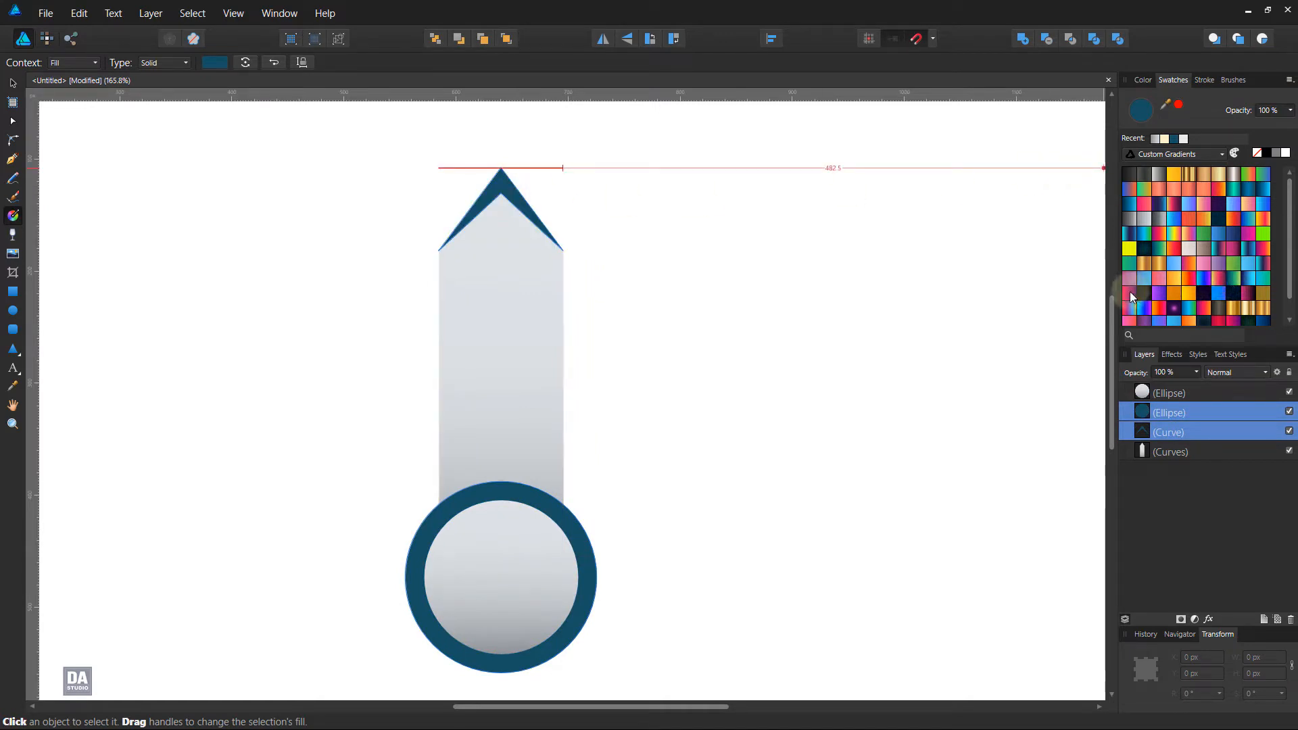
pyautogui.click(1133, 297)
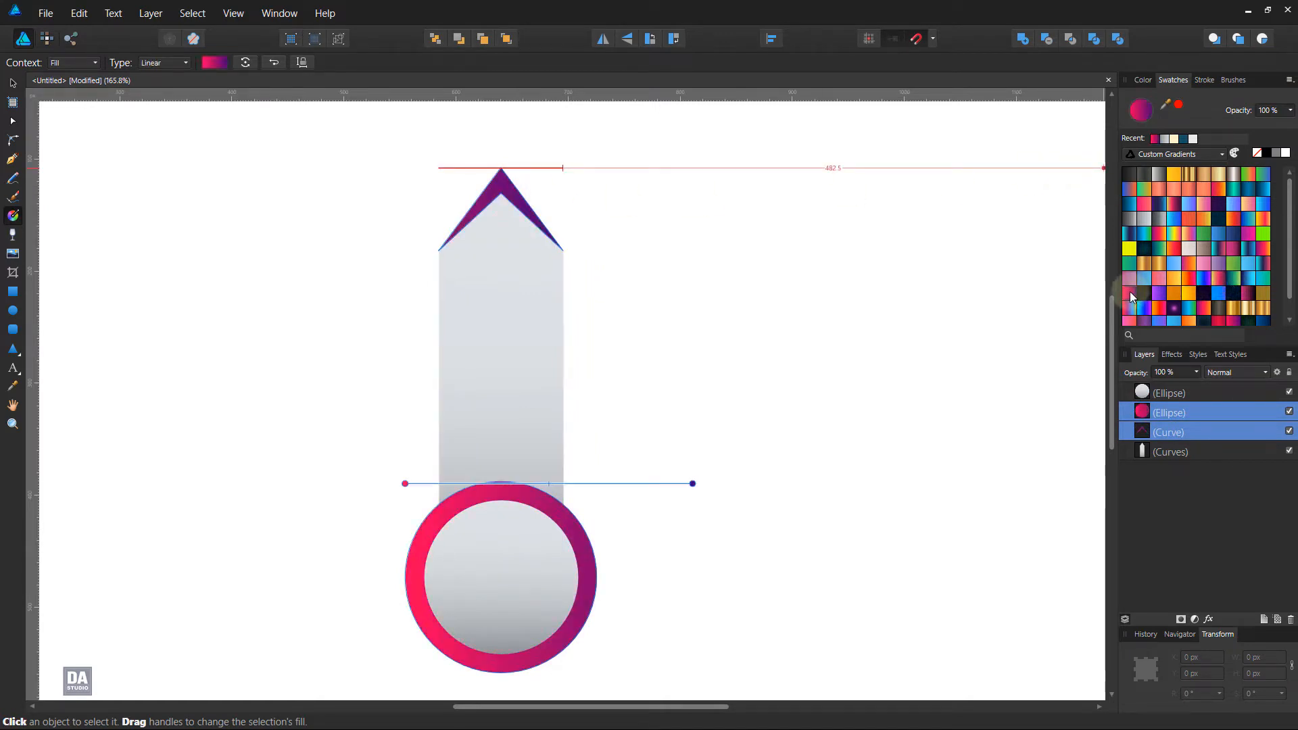
# Redirect the outer ring's gradient vertically, starting with pink above the circle and ending in purple at its lower edge.
pyautogui.click(586, 609)
pyautogui.moveTo(501, 673); pyautogui.dragTo(501, 461)
pyautogui.hotkey('ctrl', 'z')
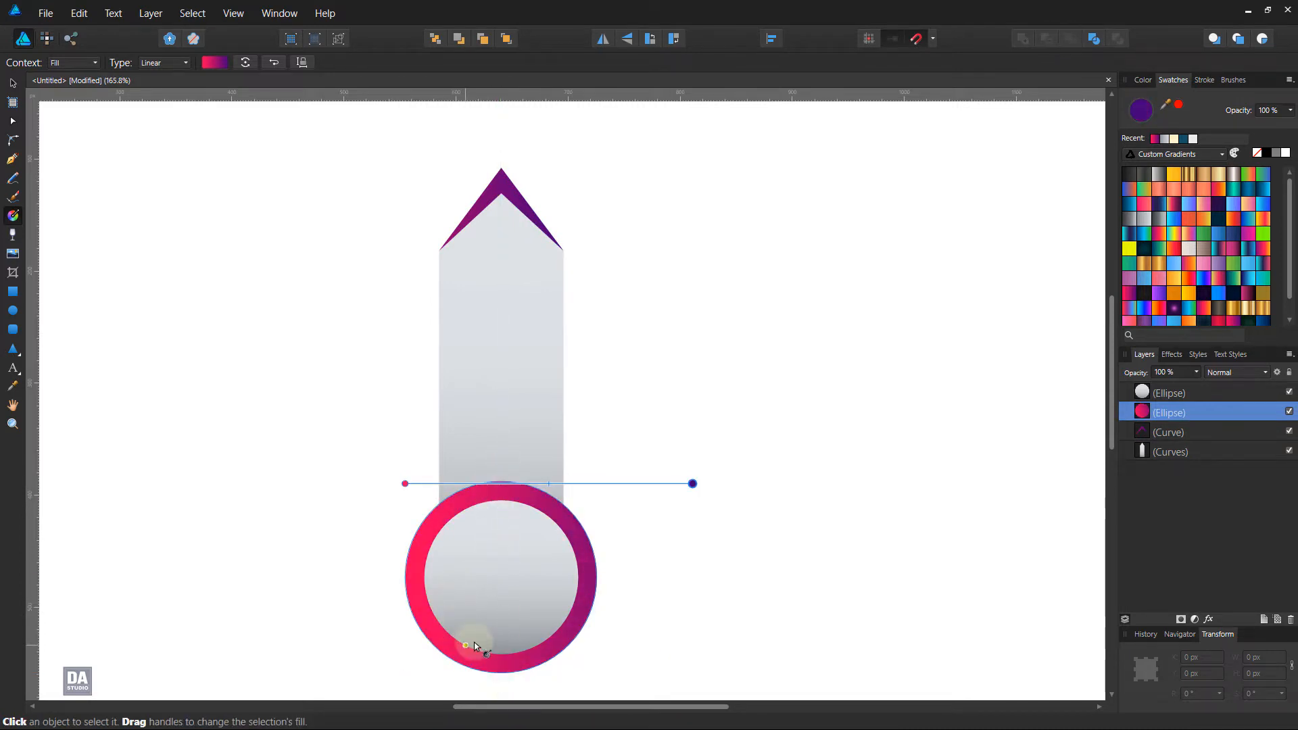
pyautogui.moveTo(519, 400); pyautogui.dragTo(517, 673)
pyautogui.scroll(-1, 561, 529)
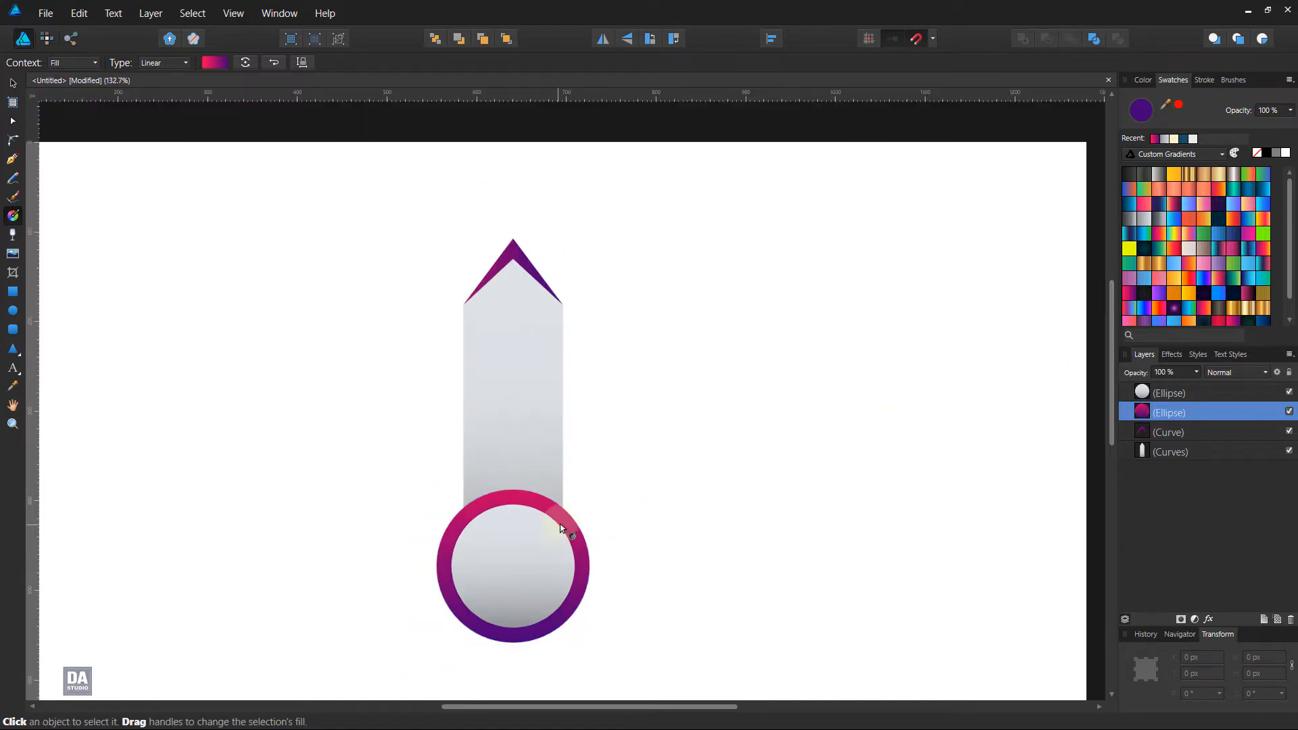
# Recolour the outer ring with a yellow-to-orange gradient, extend its orange end below the circle and adjust the midpoint.
pyautogui.moveTo(498, 538); pyautogui.dragTo(535, 433)
pyautogui.scroll(1, 585, 286)
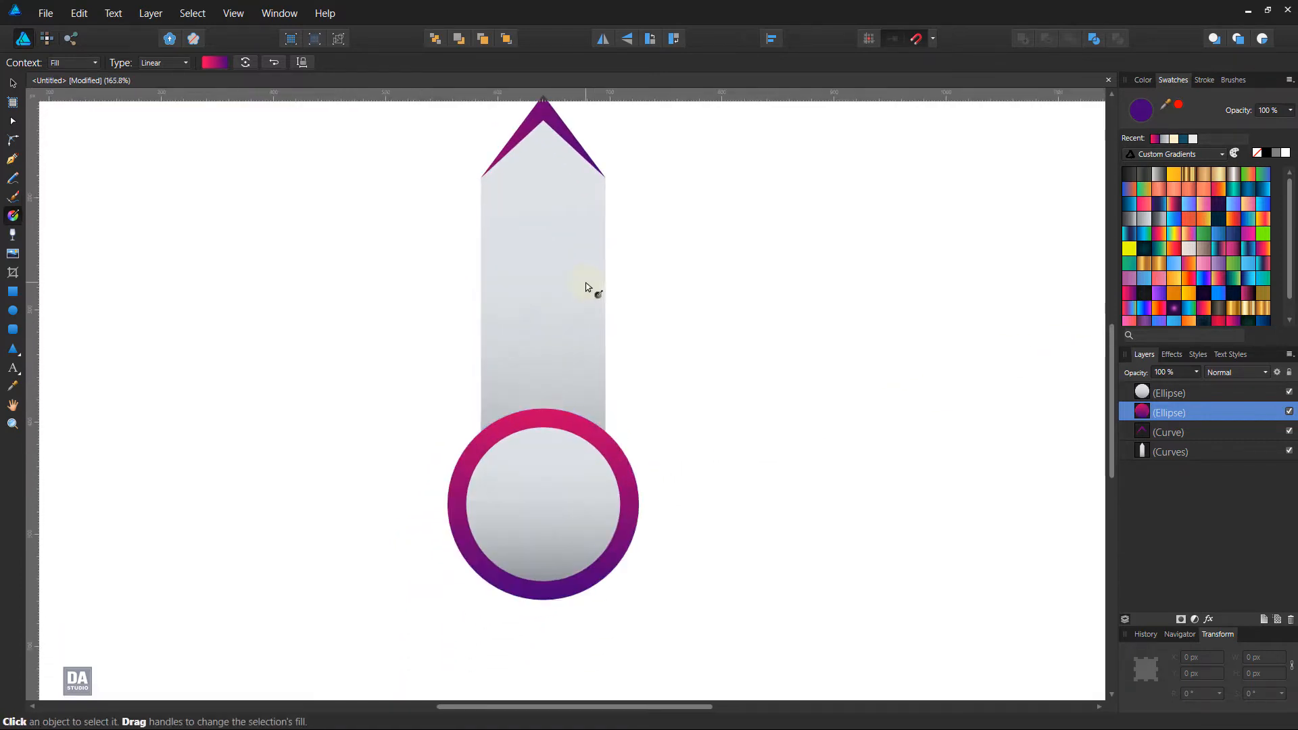
pyautogui.click(1158, 296)
pyautogui.click(1190, 294)
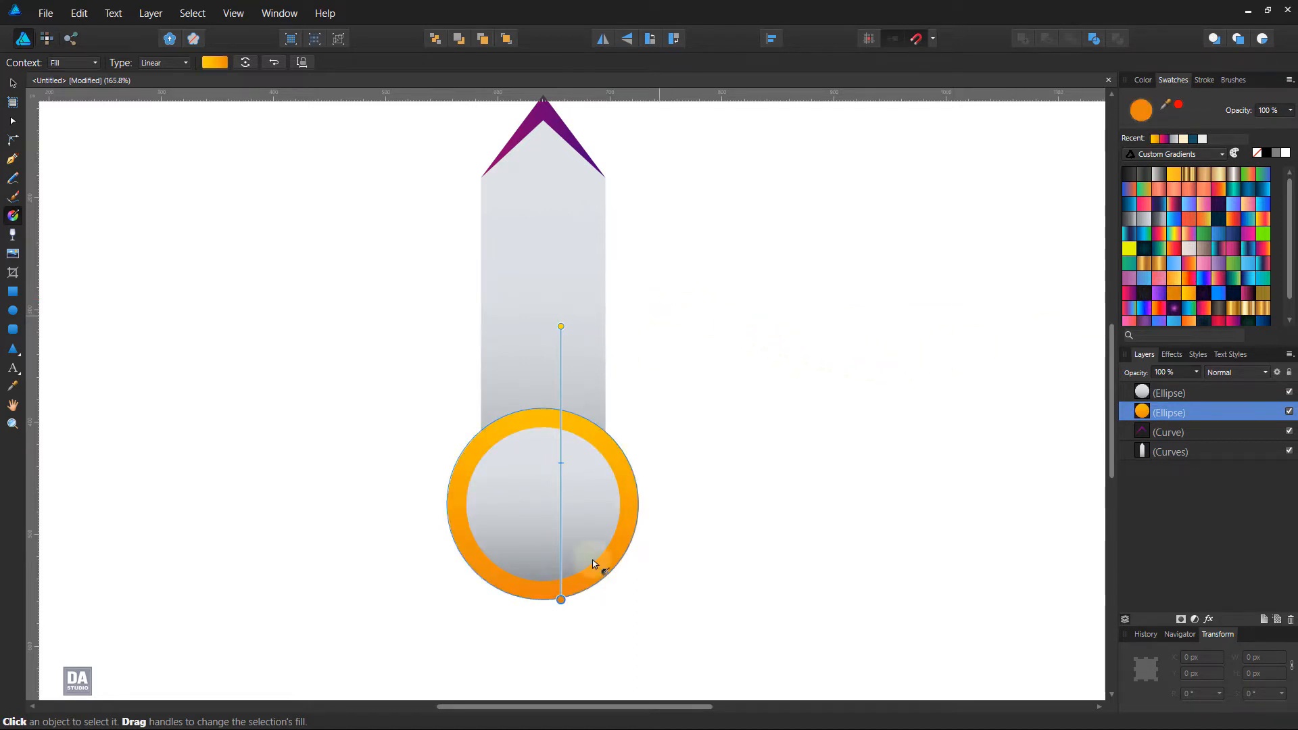
pyautogui.moveTo(560, 599); pyautogui.dragTo(561, 688)
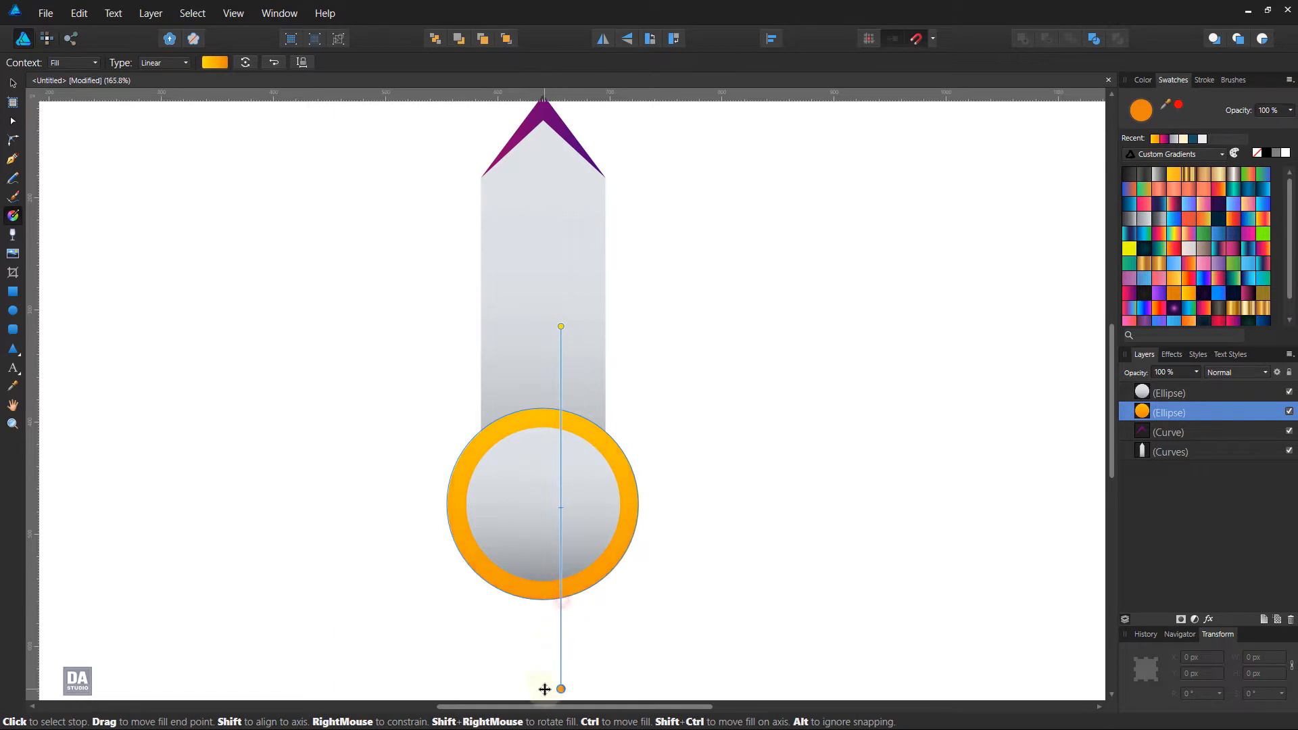
pyautogui.click(560, 509)
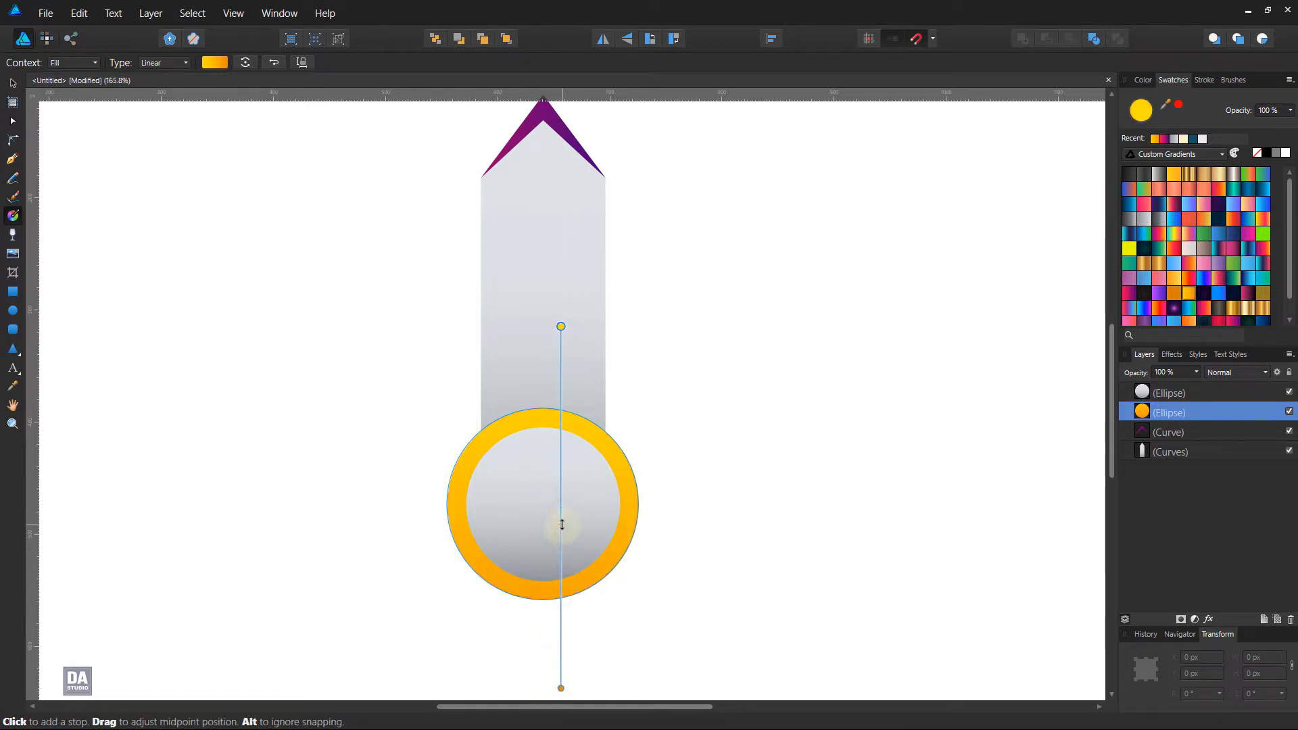
# Fill the roof chevron with the yellow-to-orange gradient, running vertically from above its peak down toward the tower's base, and deselect it.
pyautogui.click(580, 162)
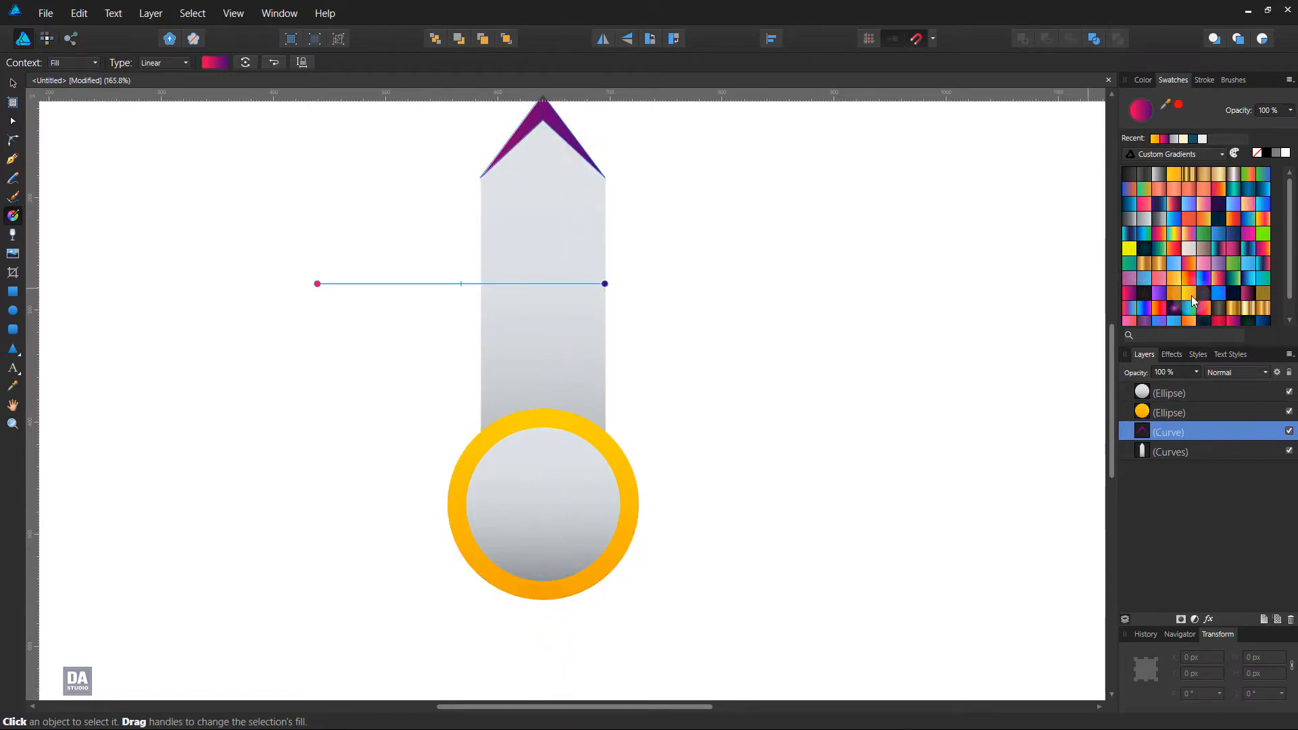
pyautogui.click(1193, 302)
pyautogui.scroll(2, 579, 260)
pyautogui.moveTo(550, 131); pyautogui.dragTo(549, 344)
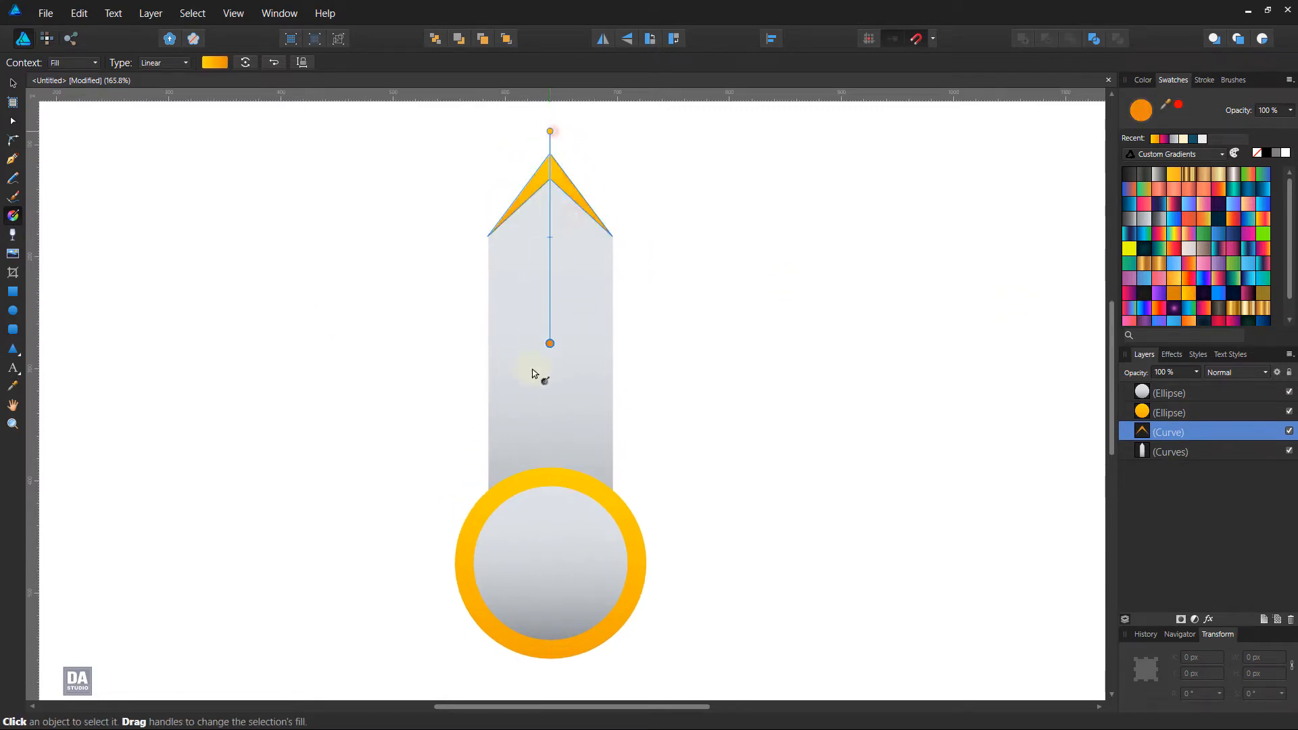
pyautogui.moveTo(529, 439); pyautogui.dragTo(524, 443)
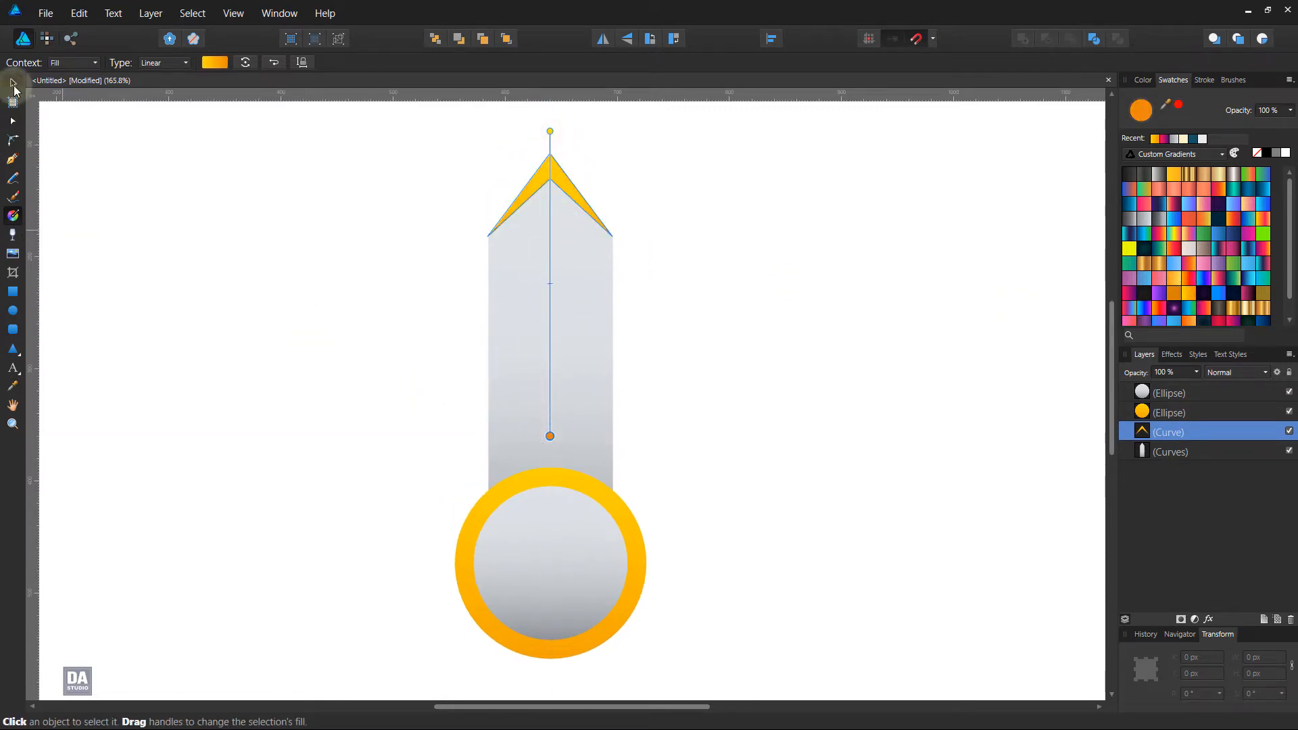
pyautogui.click(12, 84)
pyautogui.click(219, 265)
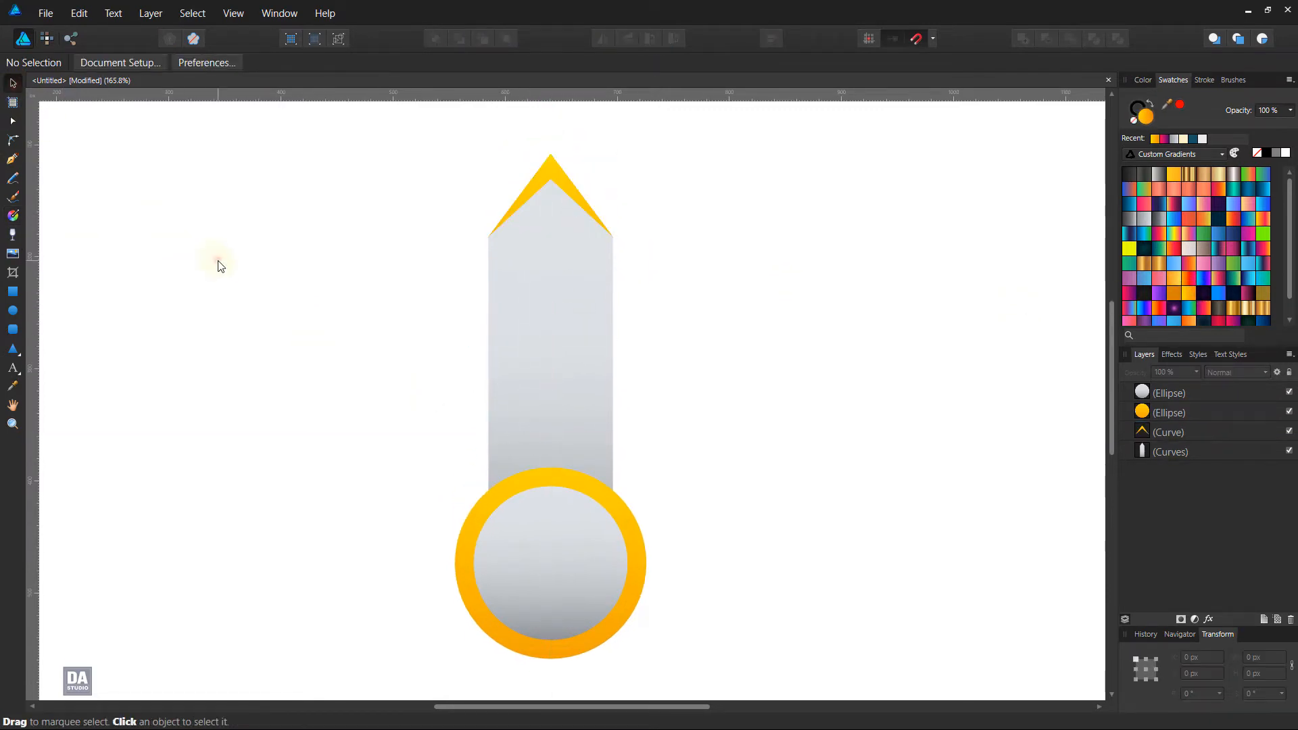
# Show the Assets panel in the workspace.
pyautogui.click(246, 13)
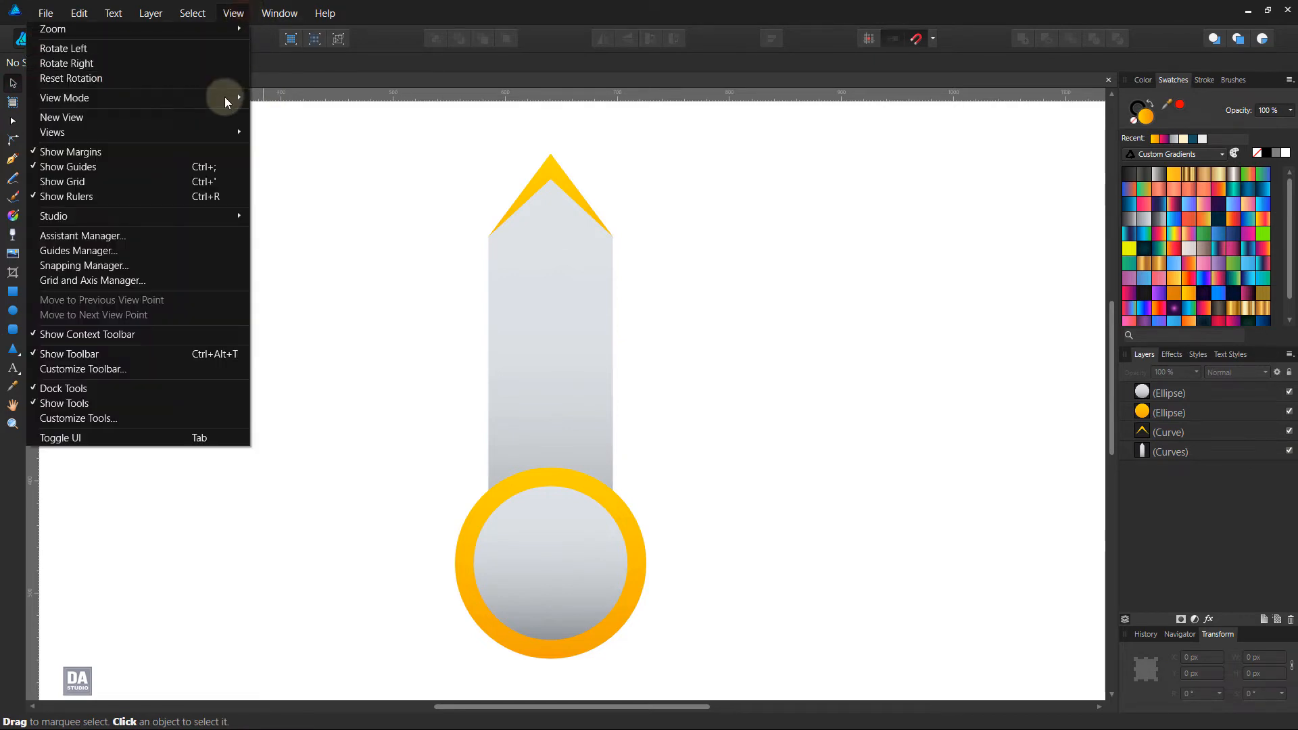
pyautogui.moveTo(219, 140)
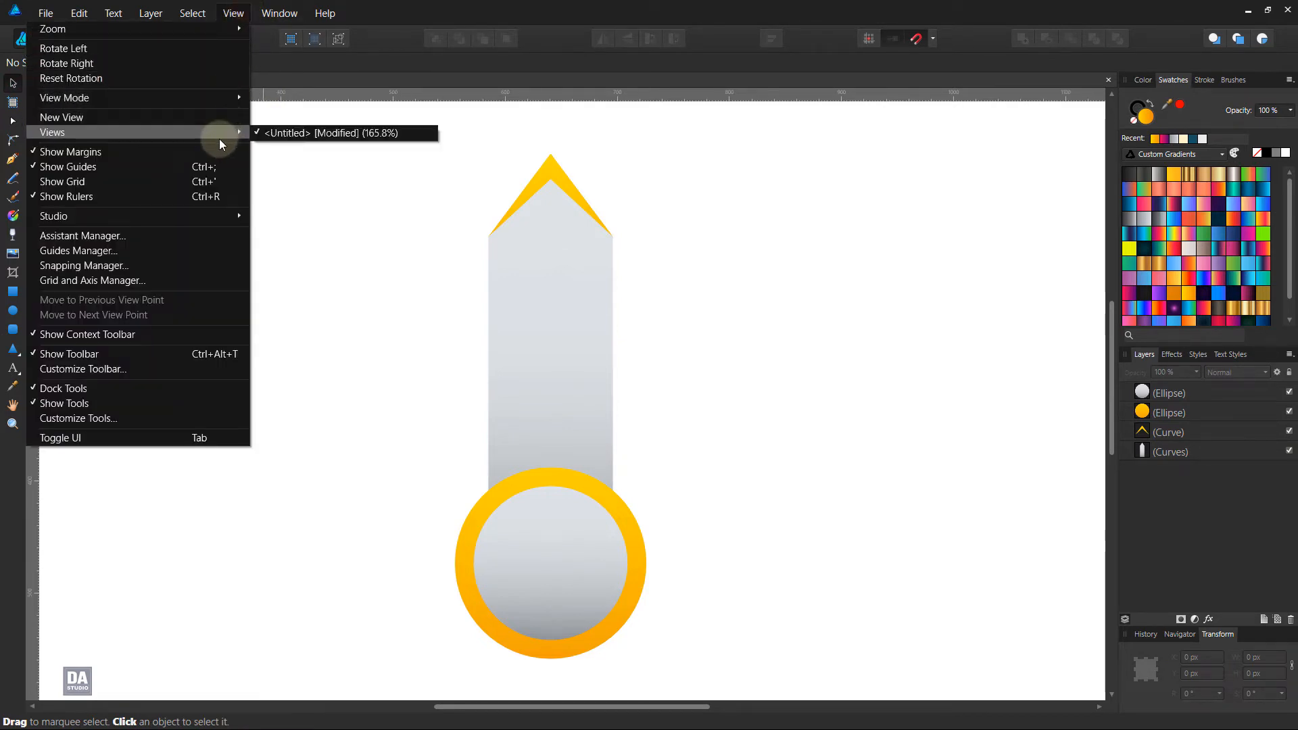
pyautogui.moveTo(231, 100)
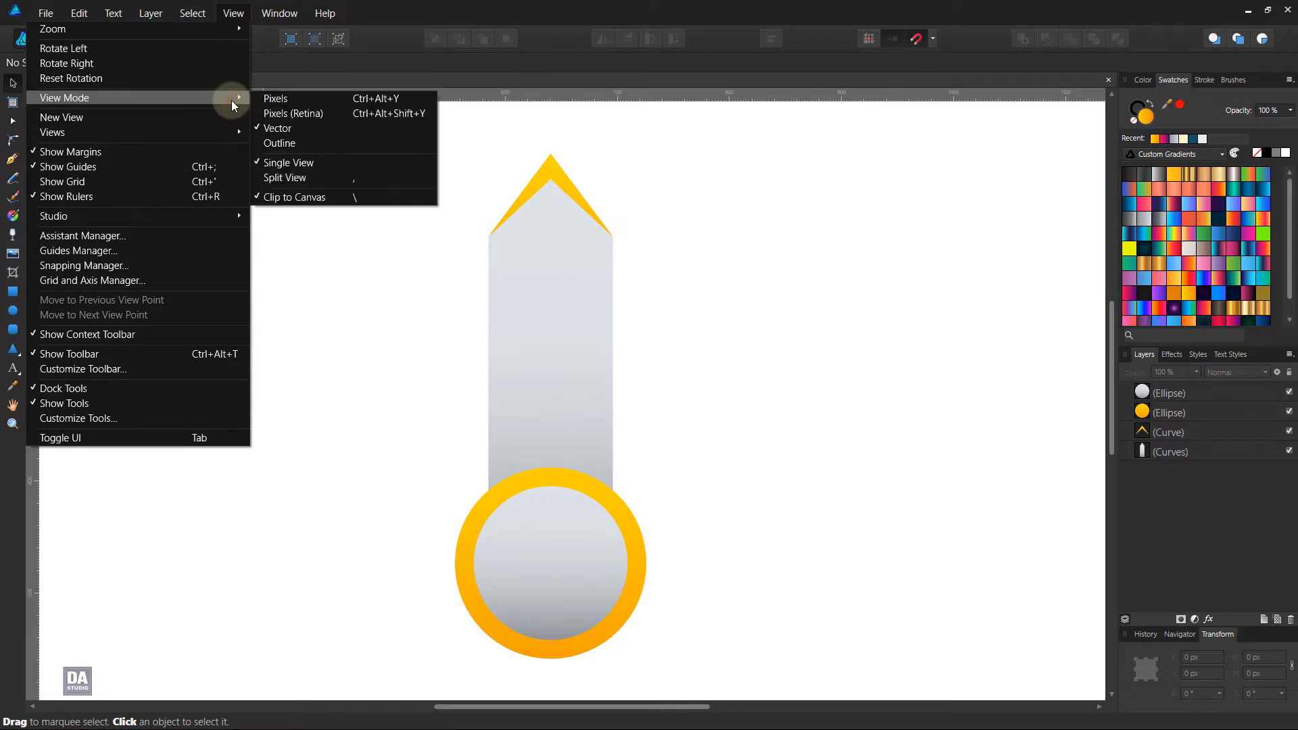
pyautogui.moveTo(211, 217)
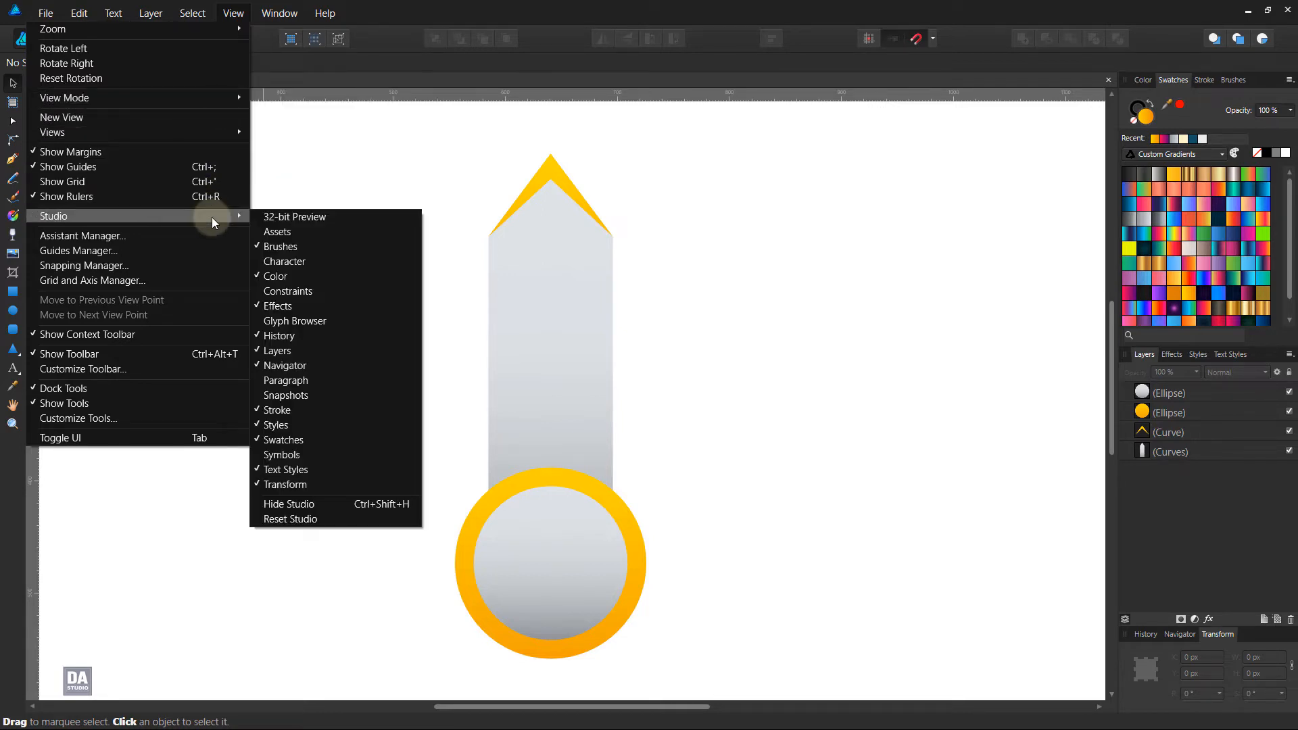
pyautogui.click(274, 230)
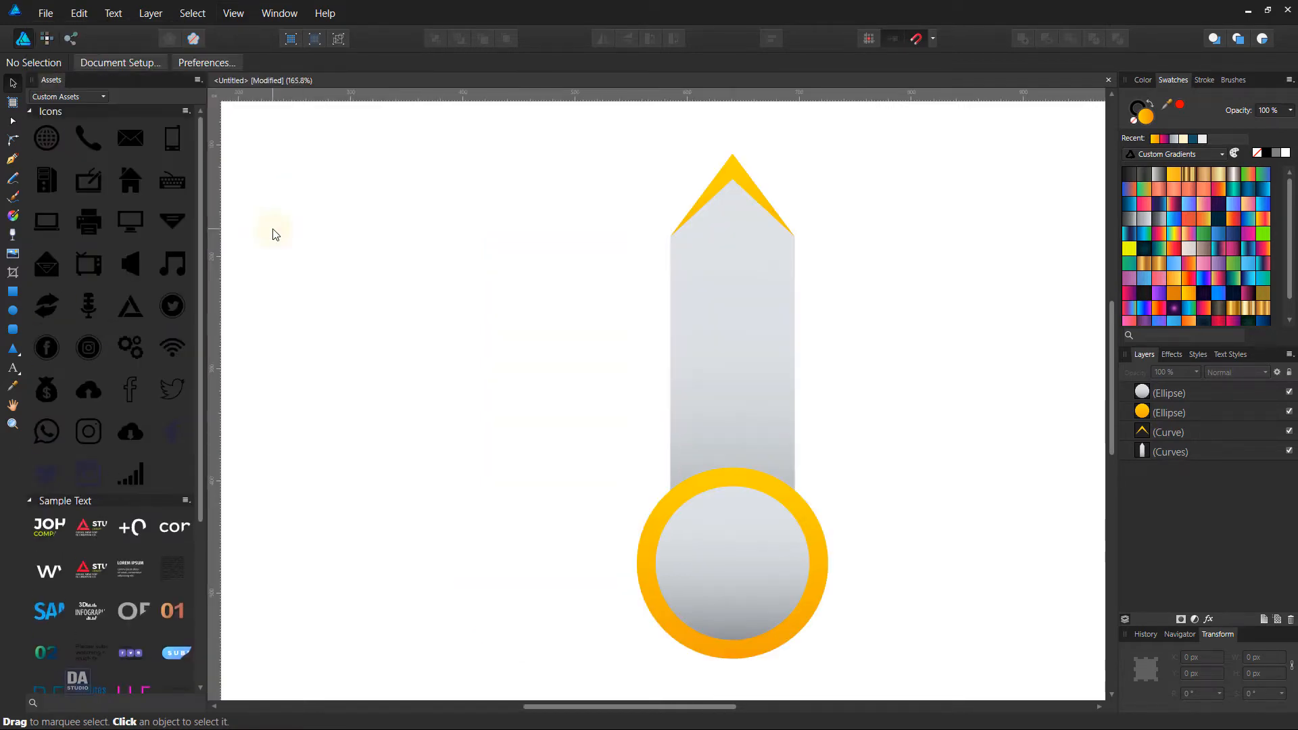
# Try the grey three-line lorem ipsum paragraph from the Sample Text assets on the tower, and delete it.
pyautogui.scroll(-3, 156, 468)
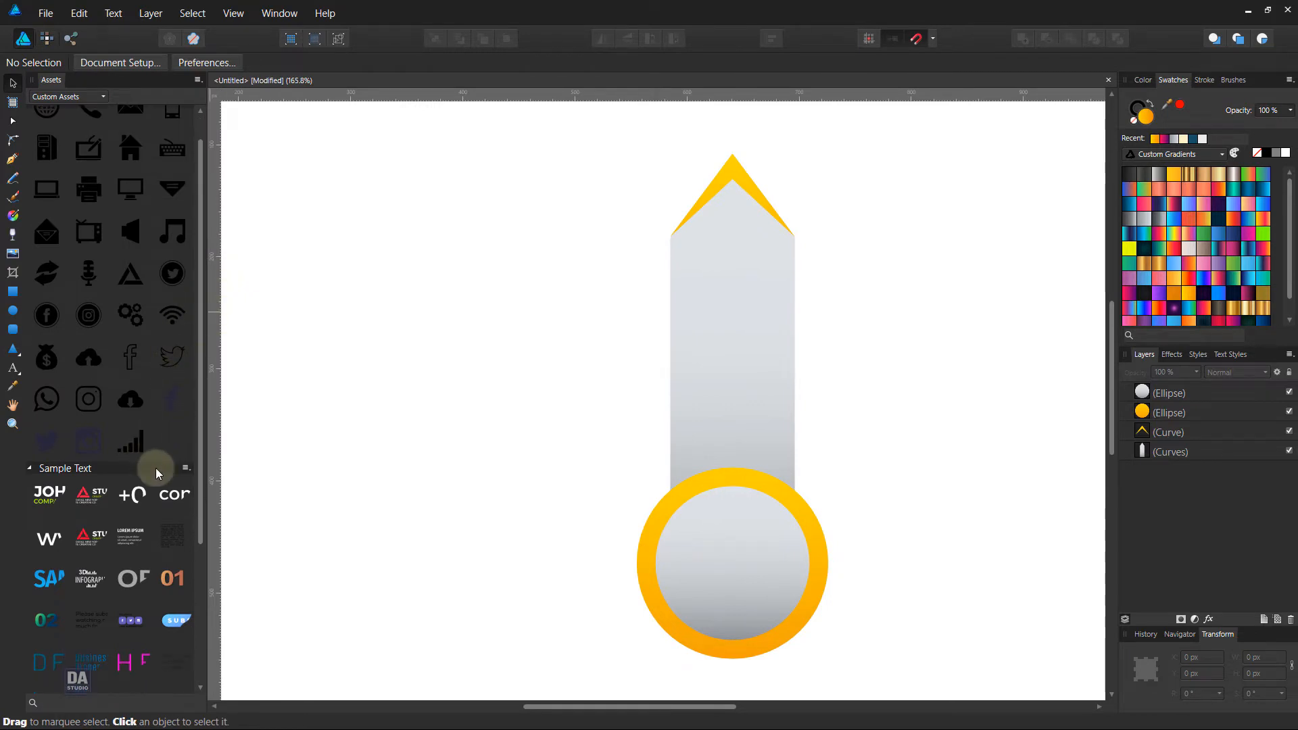
pyautogui.scroll(-4, 163, 463)
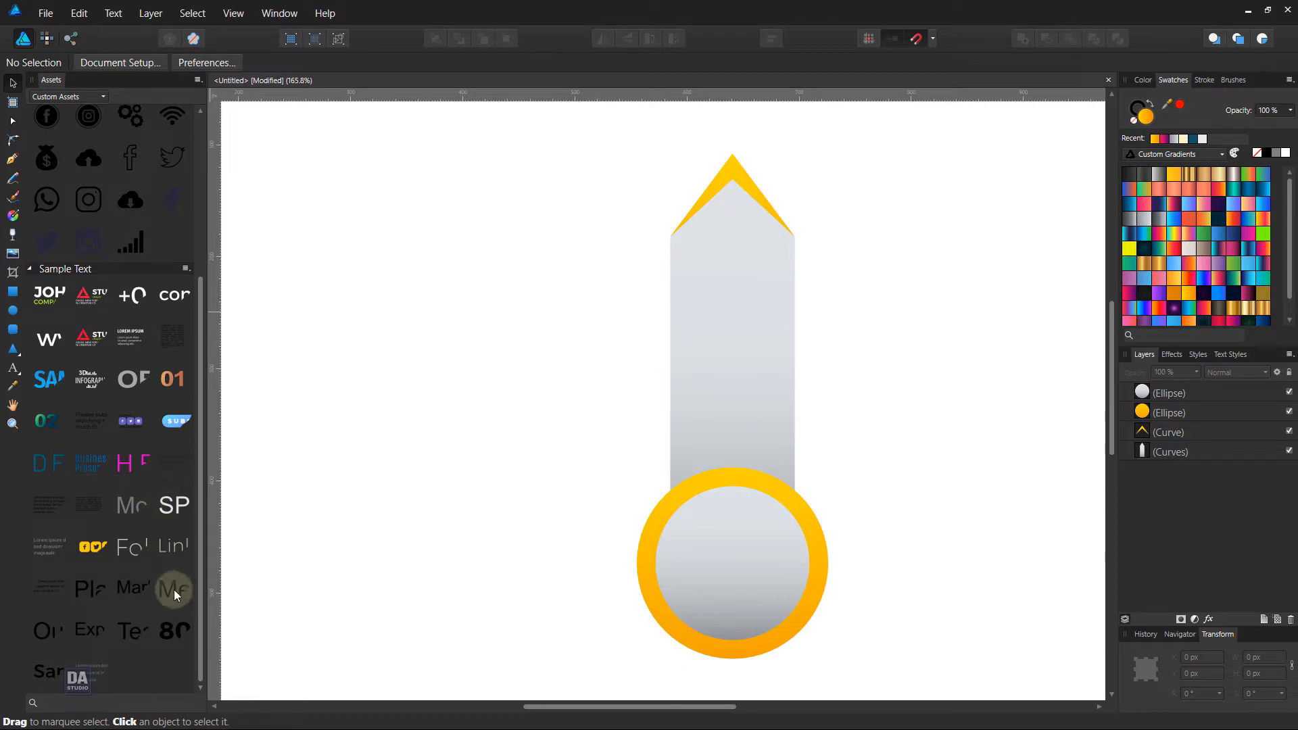
pyautogui.scroll(1, 57, 561)
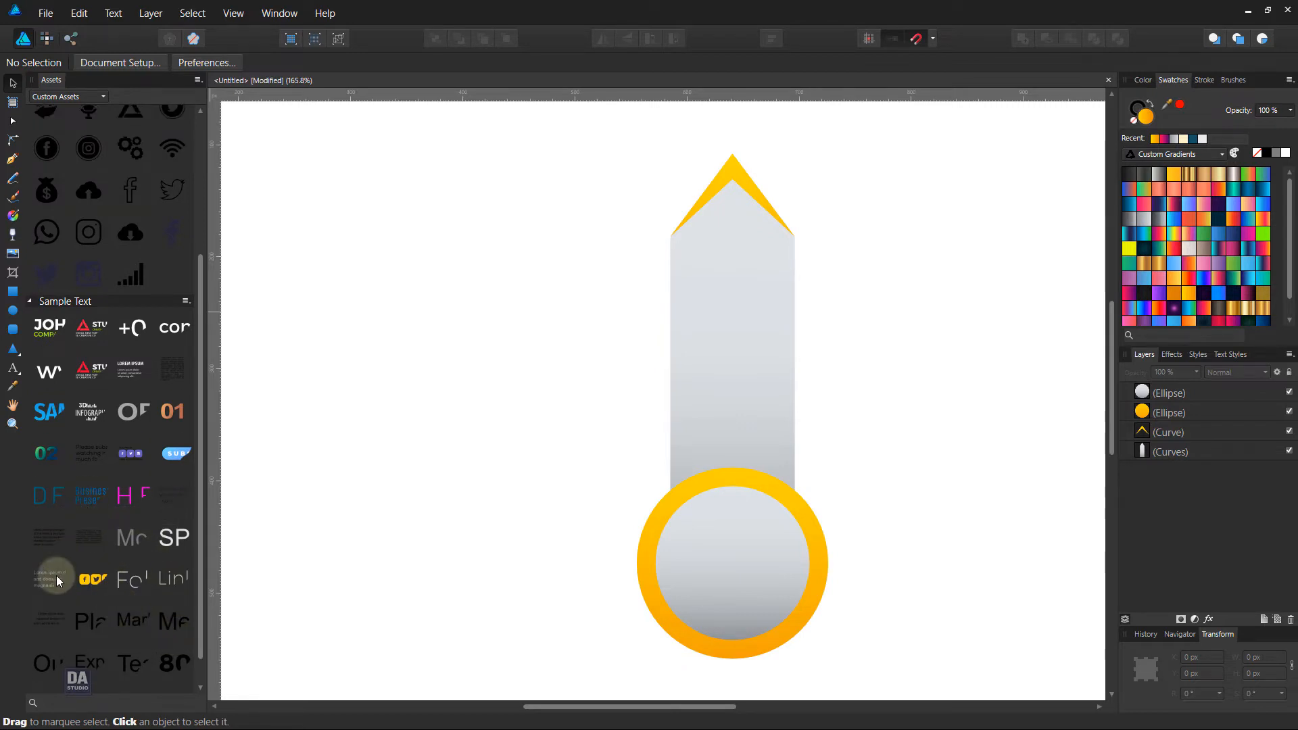
pyautogui.moveTo(36, 584); pyautogui.dragTo(626, 403)
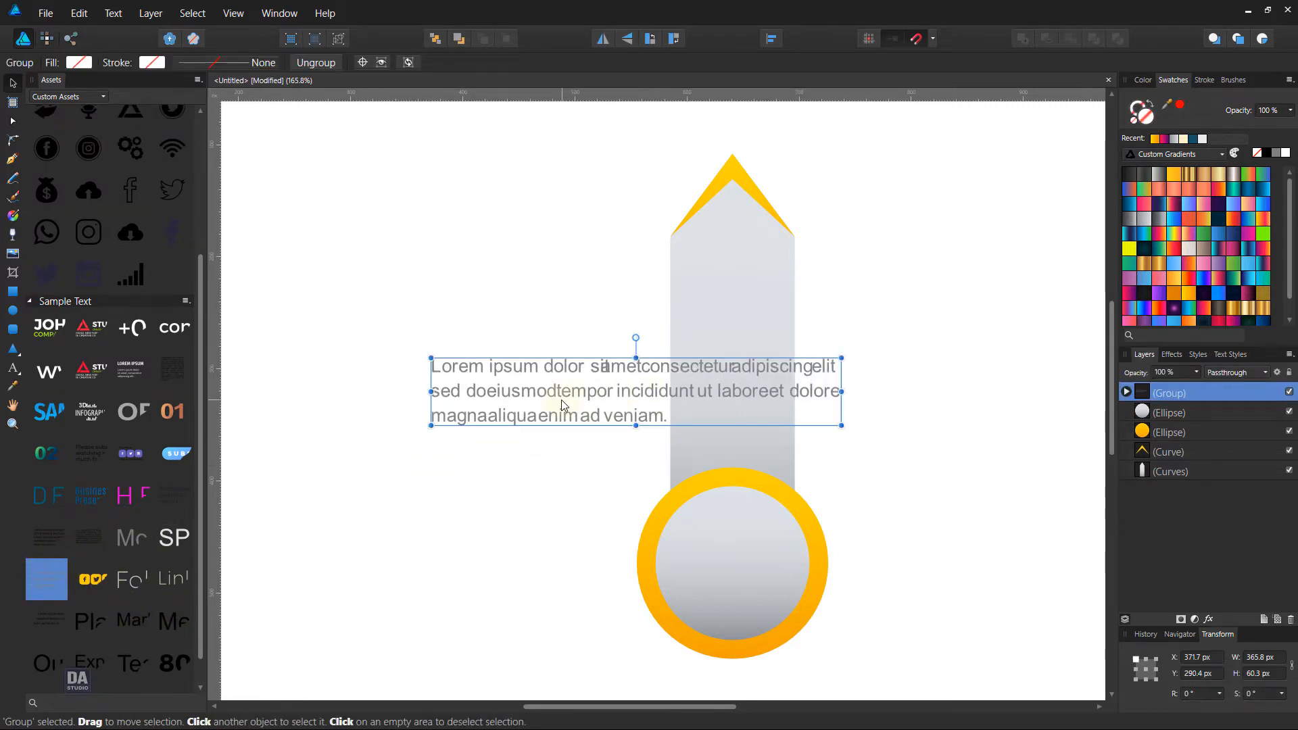
pyautogui.press('Delete')
# Place the white LOREM IPSUM heading-and-paragraph asset from Sample Text over the tower and recolour it black.
pyautogui.moveTo(76, 456); pyautogui.dragTo(412, 455)
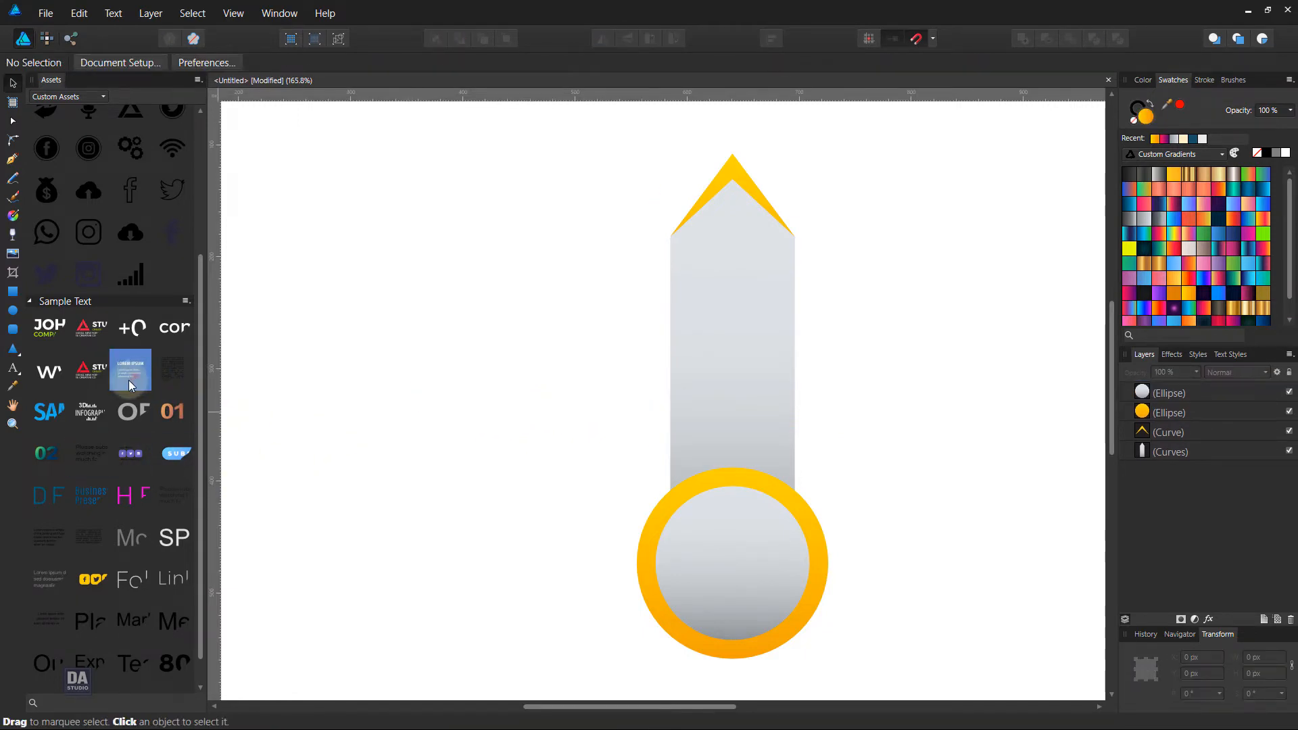
pyautogui.moveTo(129, 379); pyautogui.dragTo(746, 384)
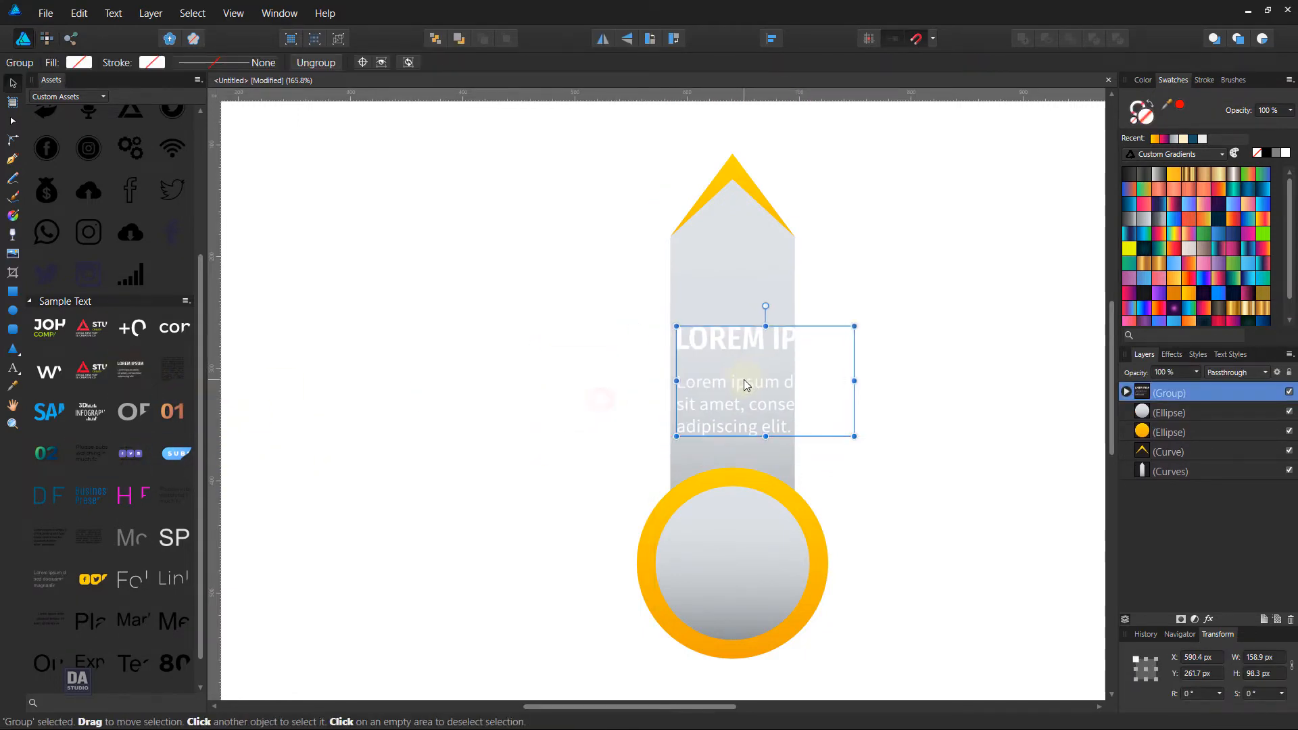
pyautogui.click(1268, 154)
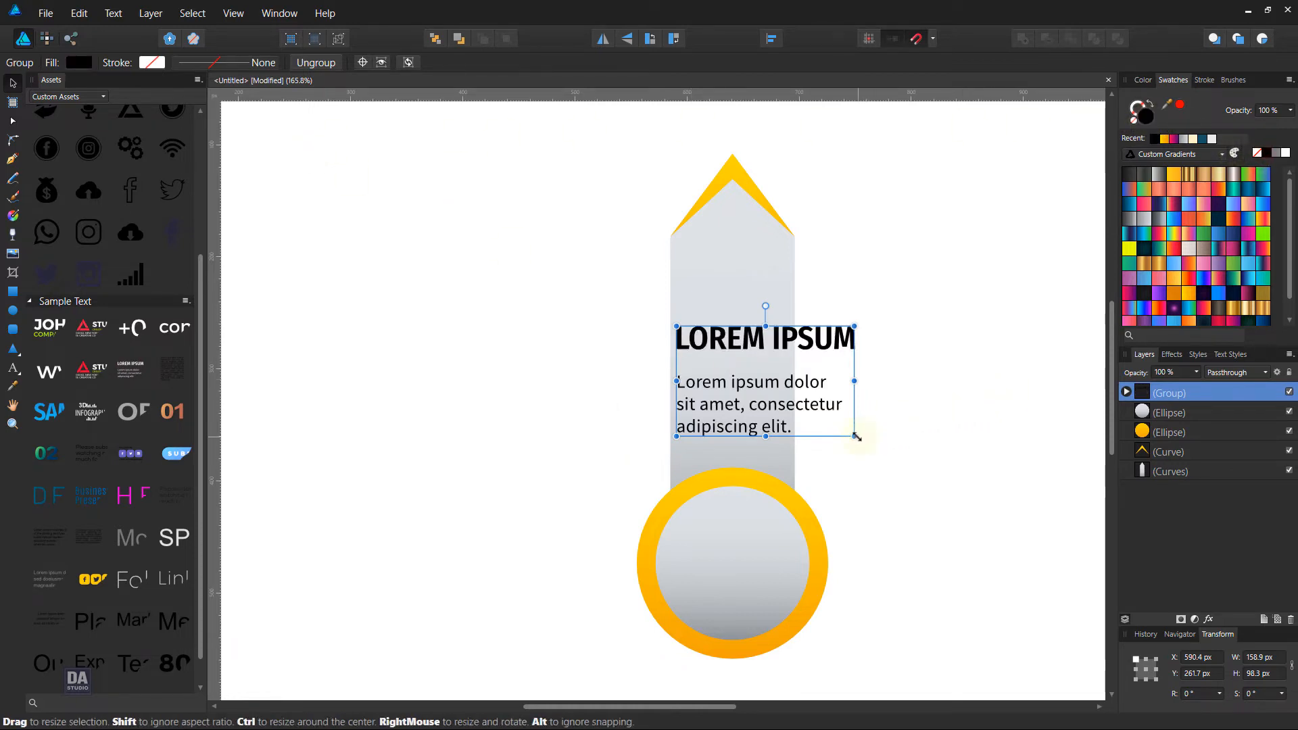
# Shrink the heading-and-paragraph group to fit inside the tower's width, position it centrally on the tower, and deselect it.
pyautogui.moveTo(853, 435); pyautogui.dragTo(746, 383)
pyautogui.click(834, 363)
pyautogui.click(757, 365)
pyautogui.click(861, 371)
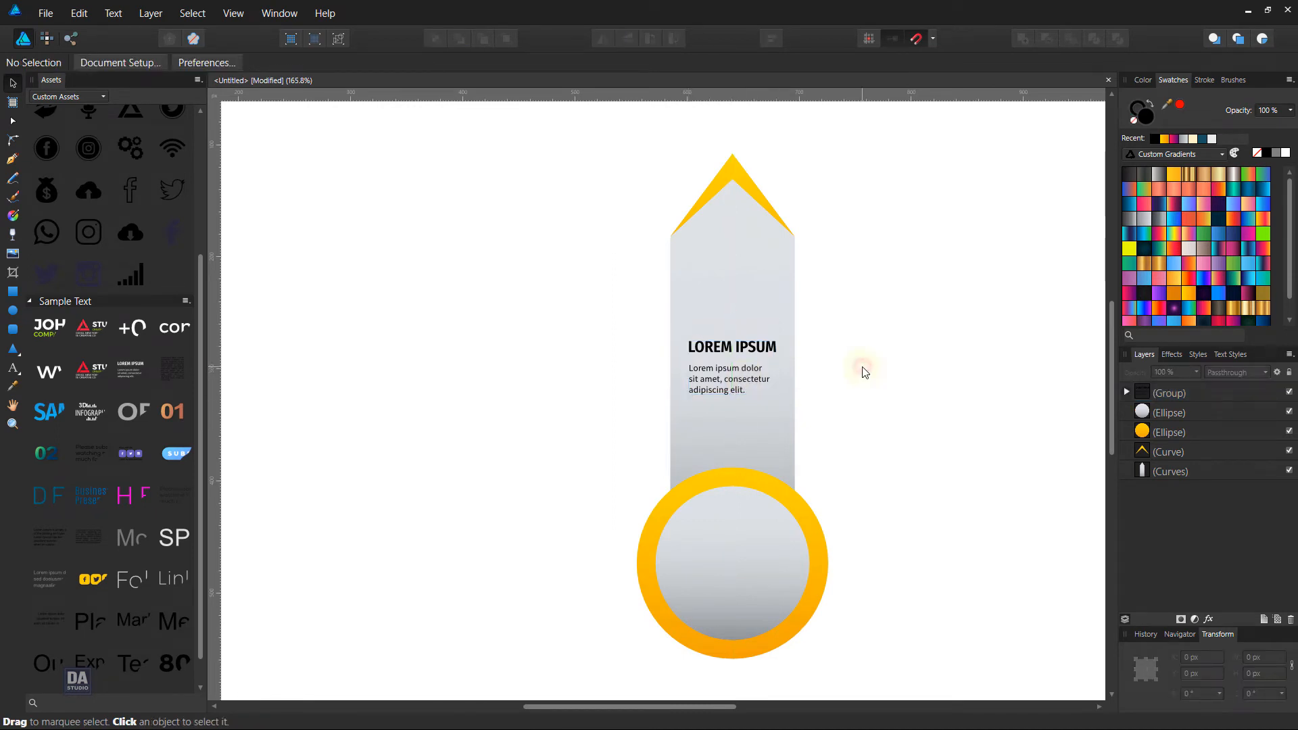
# Place the black rising-bars icon asset on the tower above the LOREM IPSUM heading and deselect it.
pyautogui.moveTo(126, 280); pyautogui.dragTo(730, 292)
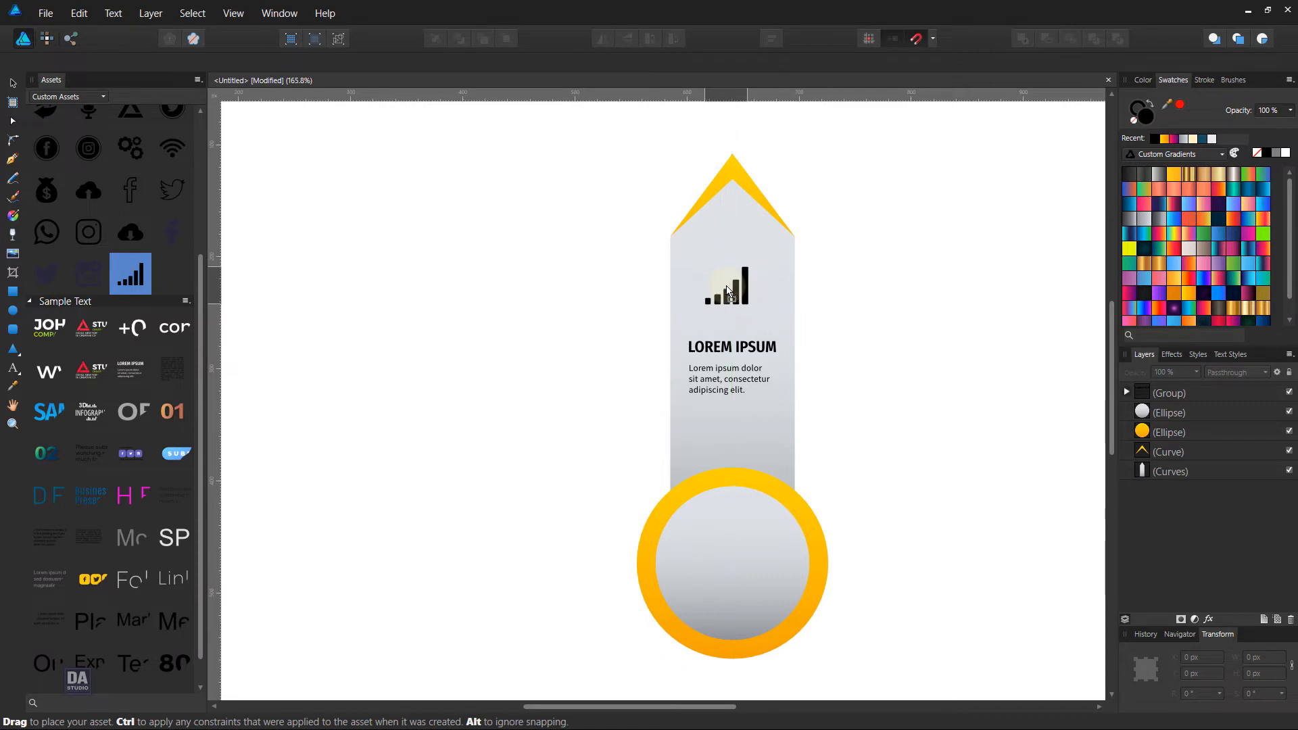
pyautogui.click(868, 318)
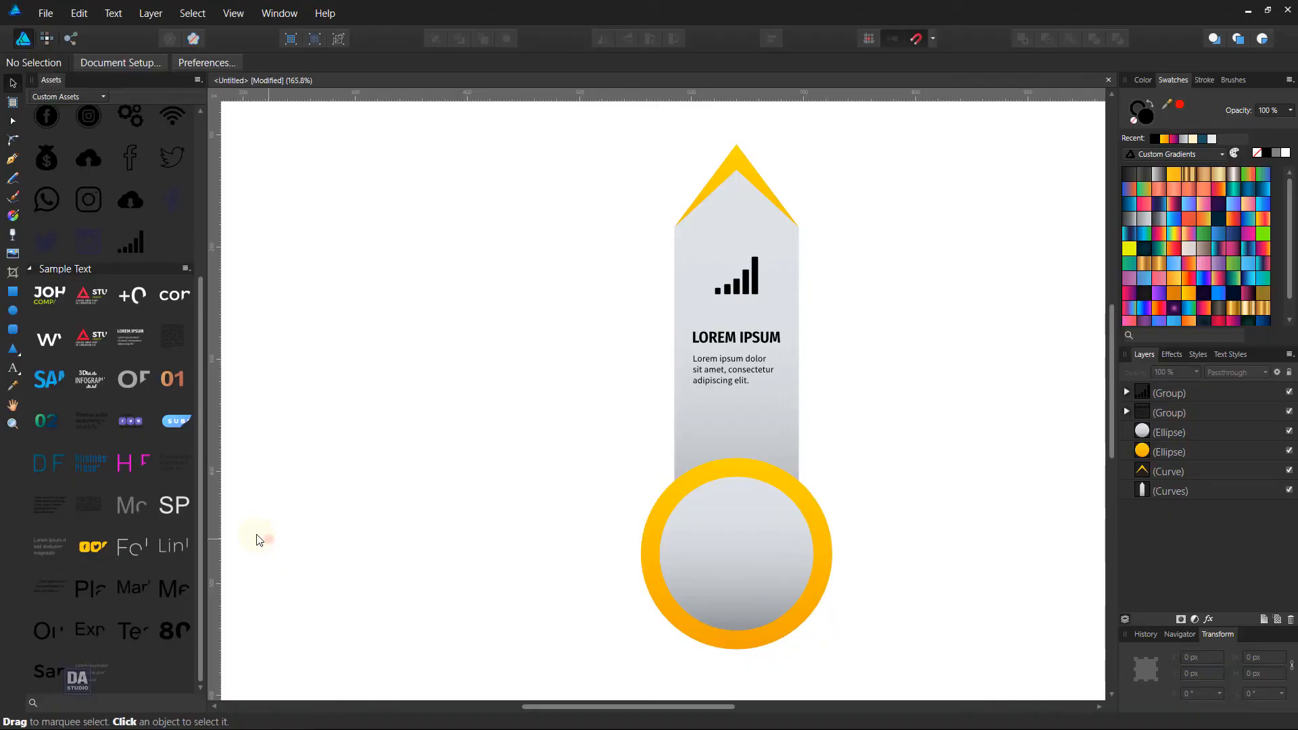
pyautogui.click(267, 538)
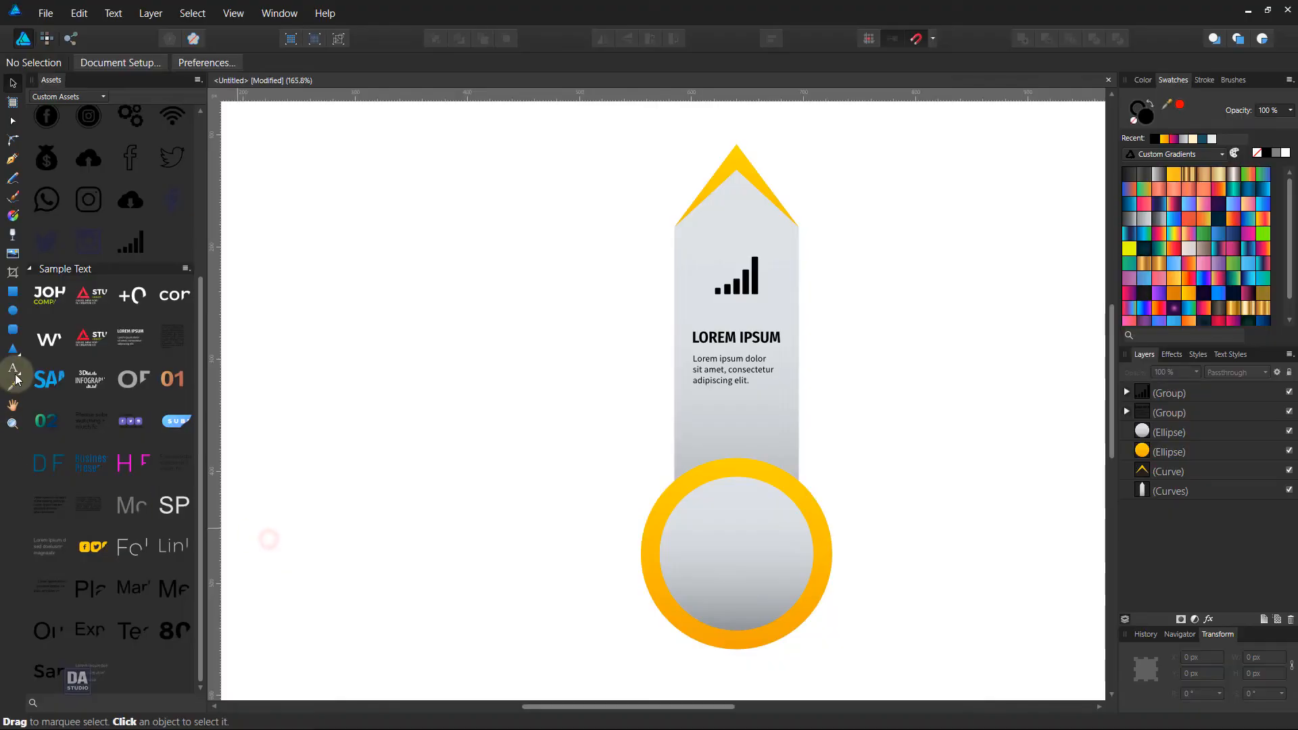
# Add the art text 01 inside the grey circle.
pyautogui.click(13, 370)
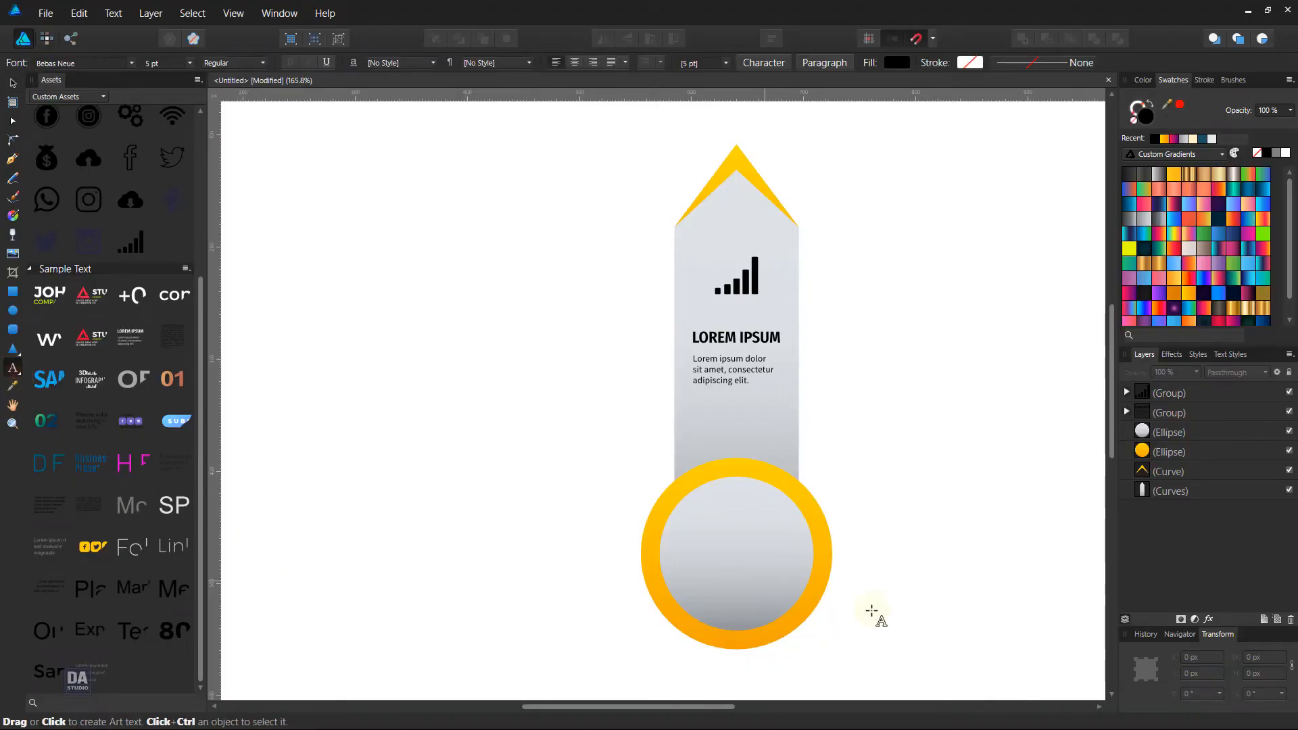
pyautogui.click(735, 560)
pyautogui.write('01')
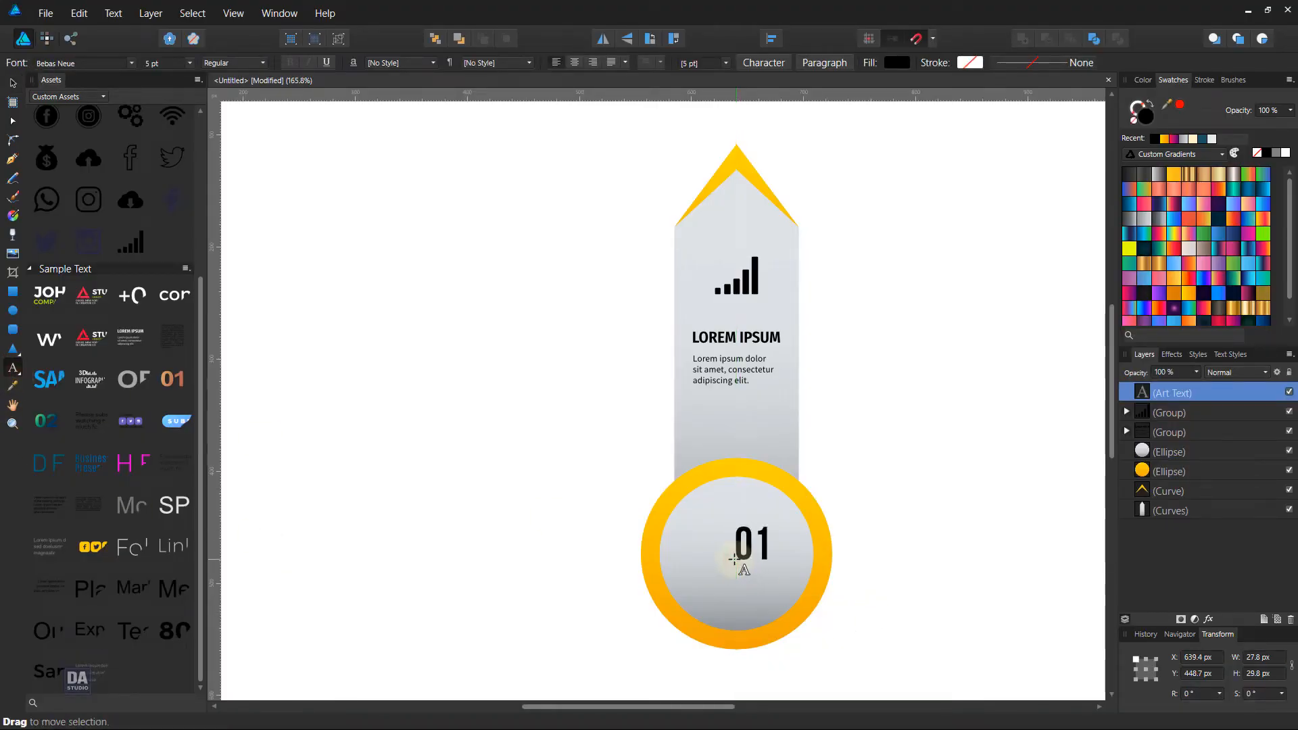
pyautogui.click(12, 83)
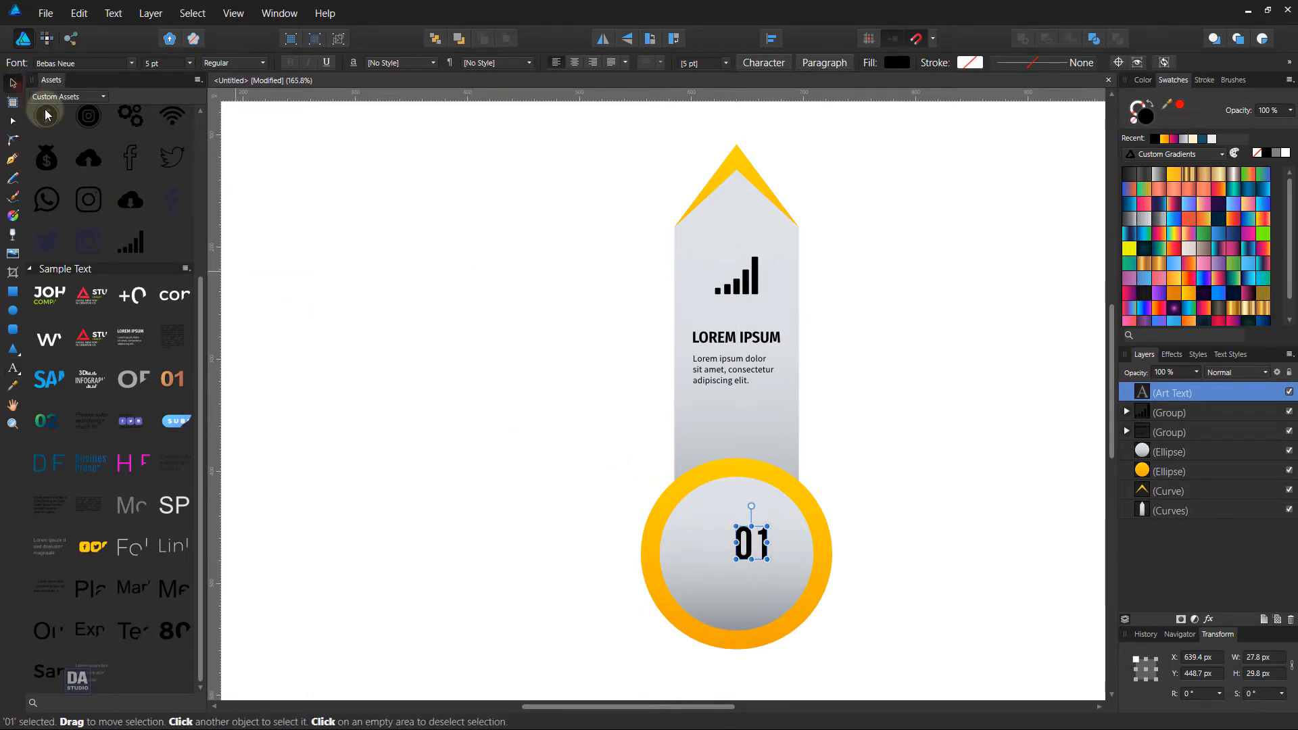
# Move the 01 toward the middle of the circle and centre it horizontally with the alignment options.
pyautogui.scroll(3, 850, 592)
pyautogui.moveTo(652, 529); pyautogui.dragTo(617, 517)
pyautogui.click(770, 39)
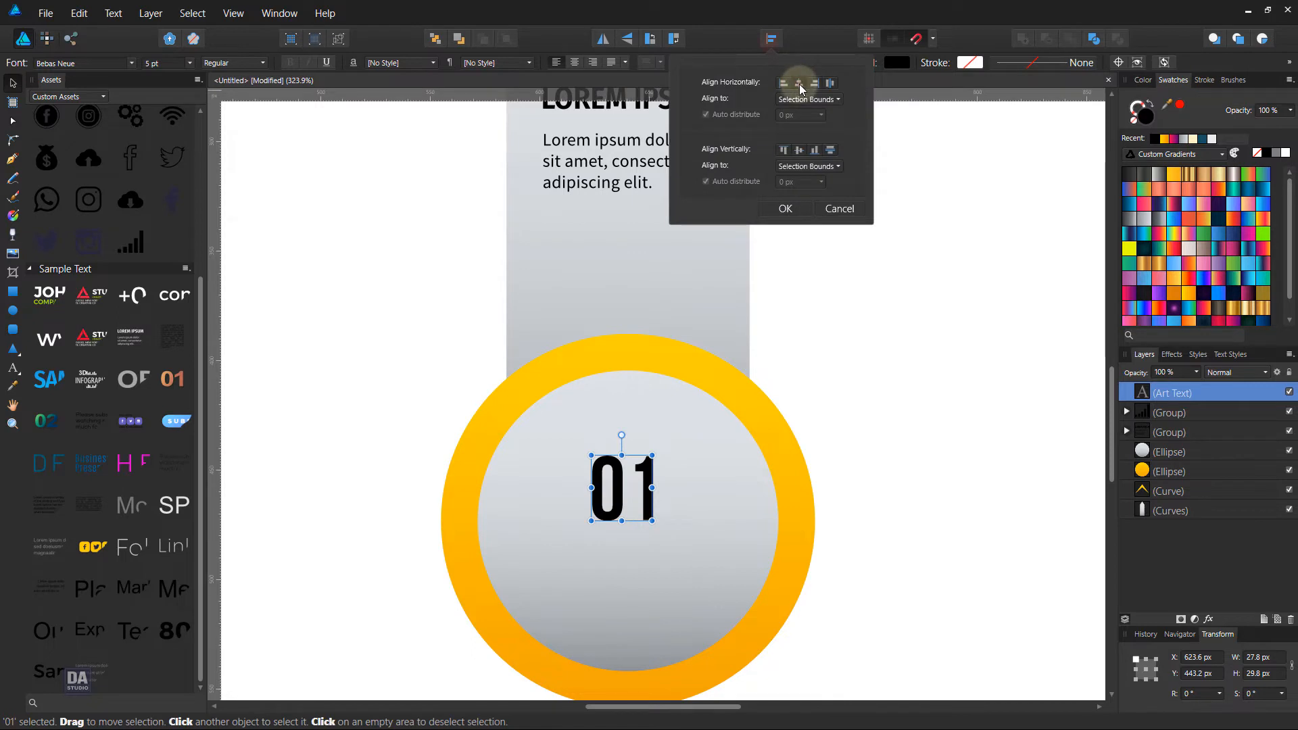
pyautogui.click(798, 83)
pyautogui.click(799, 151)
pyautogui.click(787, 208)
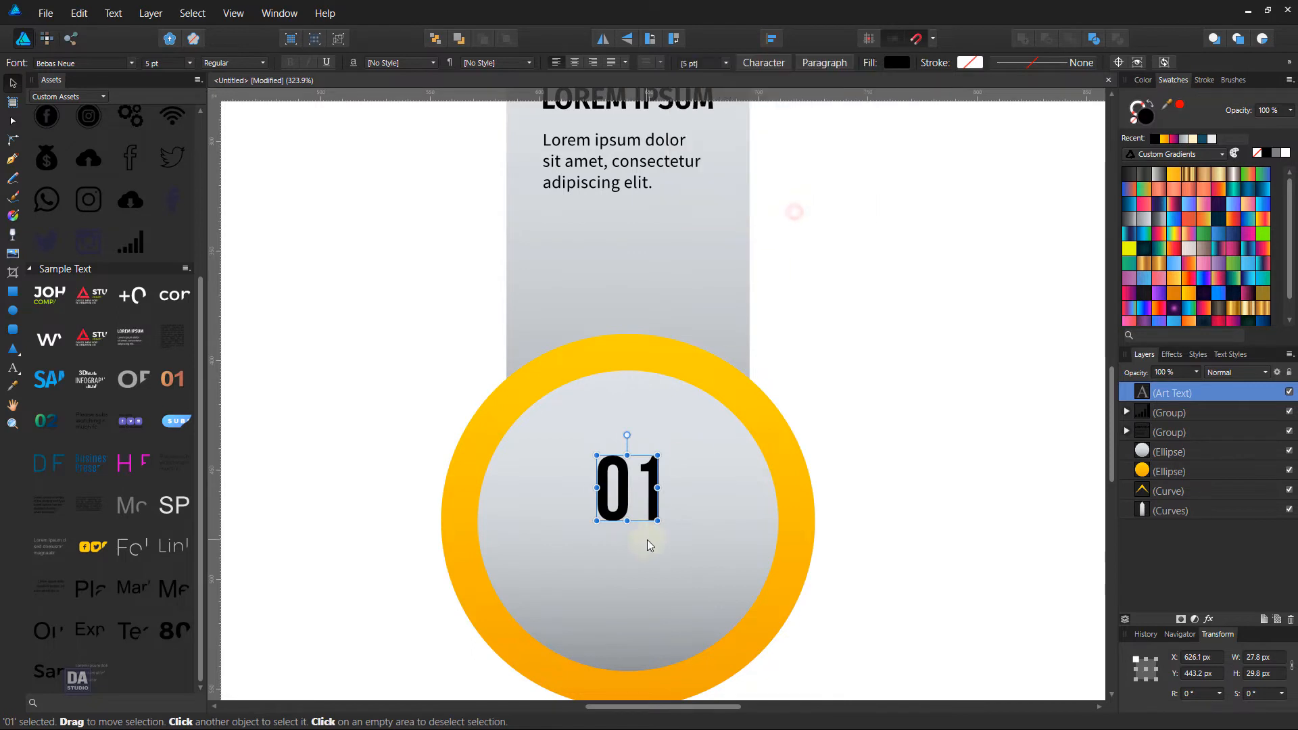
# Enlarge the 01 to 6 pt and duplicate it directly below, replacing the copy's text with STEP.
pyautogui.moveTo(657, 520); pyautogui.dragTo(661, 595)
pyautogui.doubleClick(660, 595)
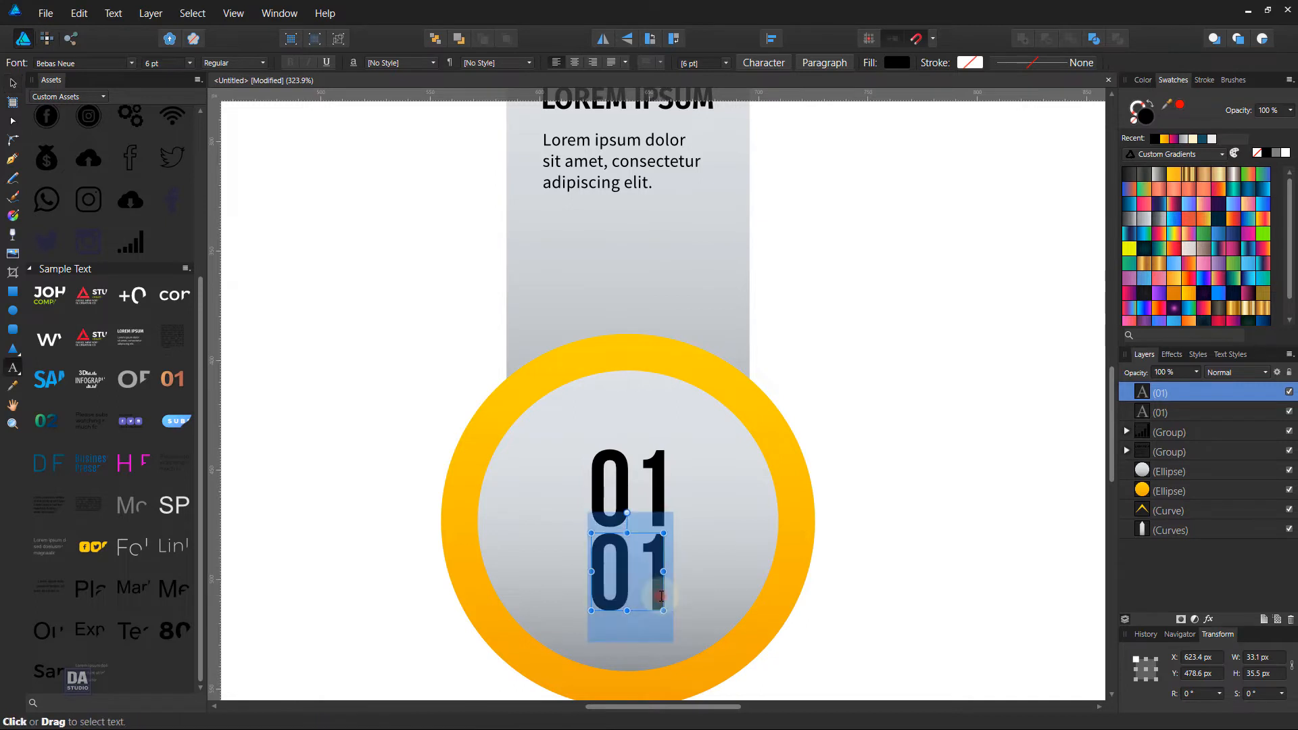
pyautogui.write('S')
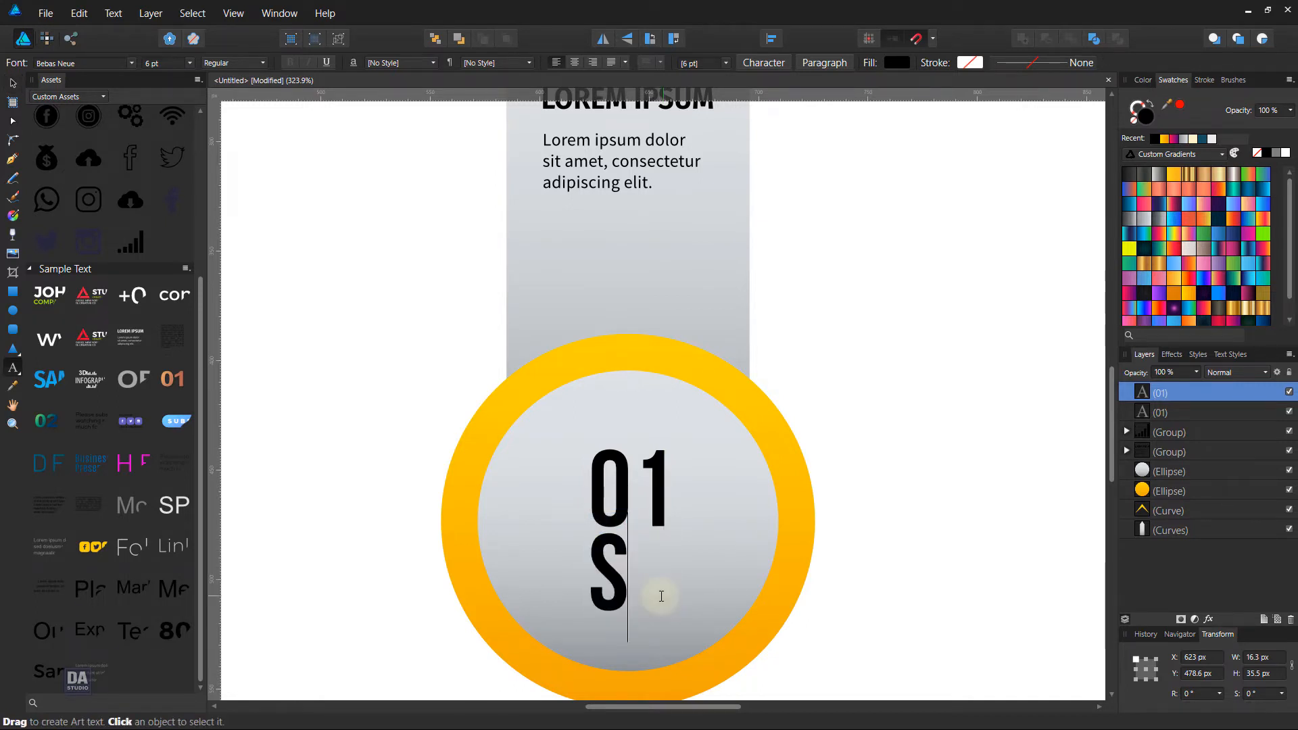
pyautogui.write('TEPS')
pyautogui.press('BackSpace')
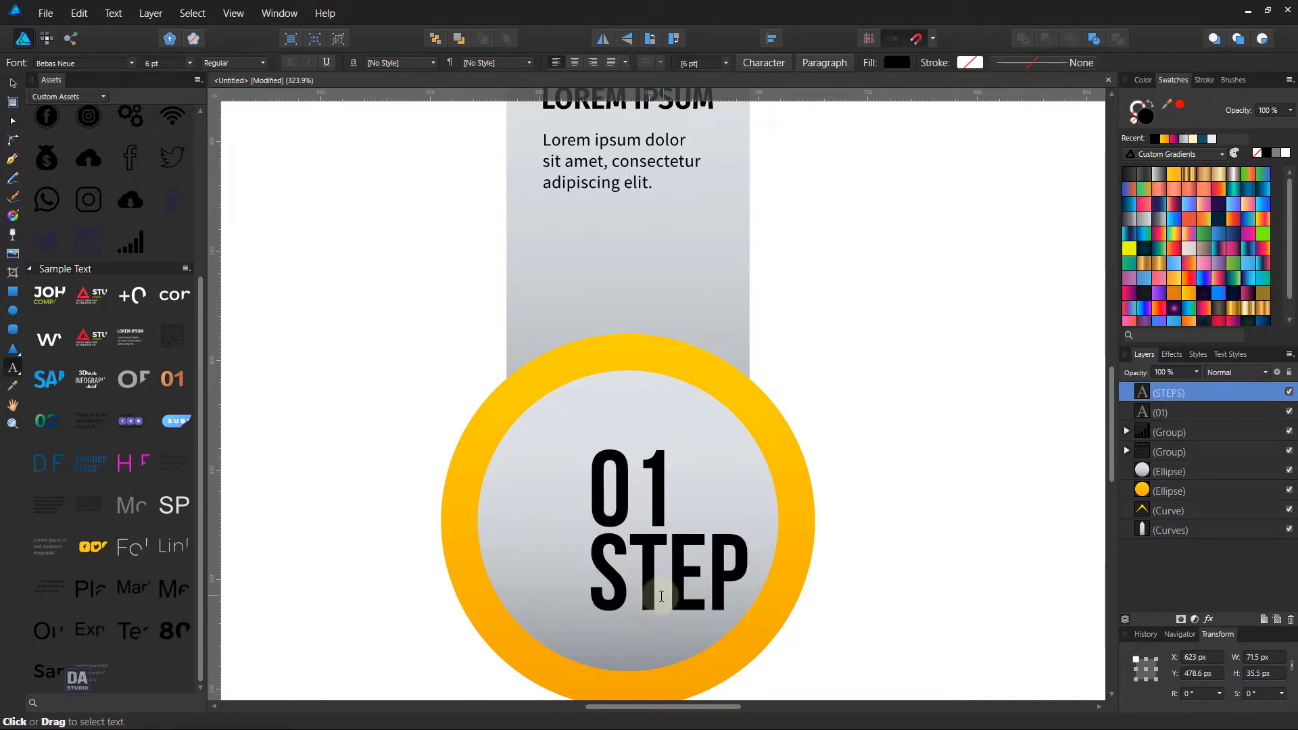
# Centre the STEP text horizontally under the 01 and deselect it.
pyautogui.click(12, 82)
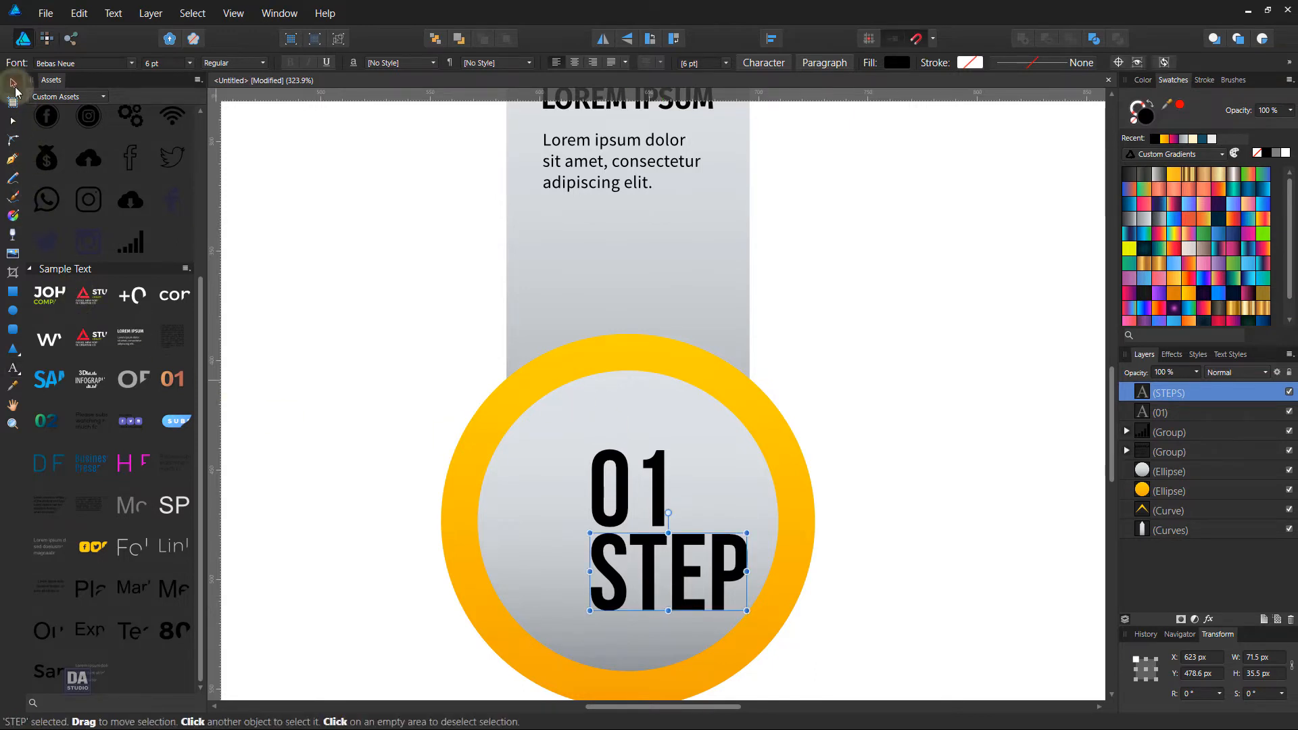
pyautogui.click(771, 38)
pyautogui.click(799, 82)
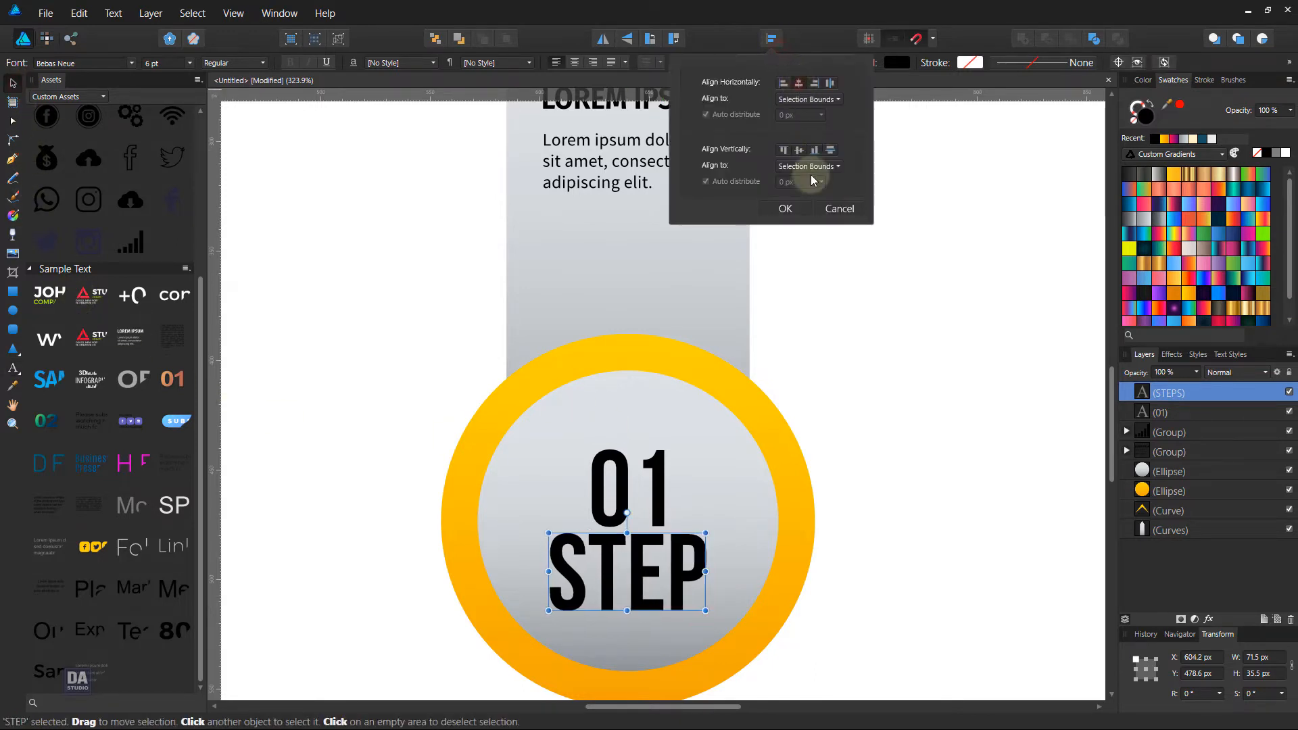
pyautogui.click(812, 211)
pyautogui.click(872, 367)
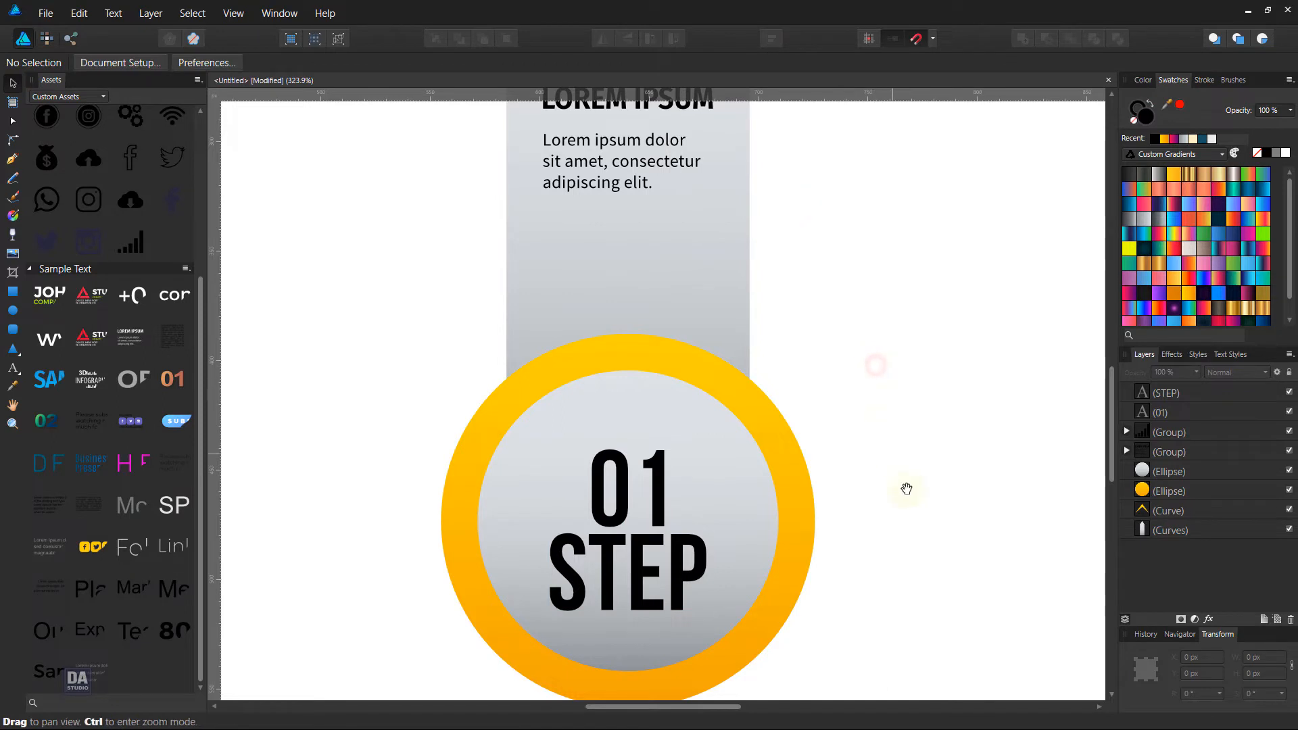
# Move the 01 slightly up to open a gap above STEP, and group the two texts.
pyautogui.click(665, 519)
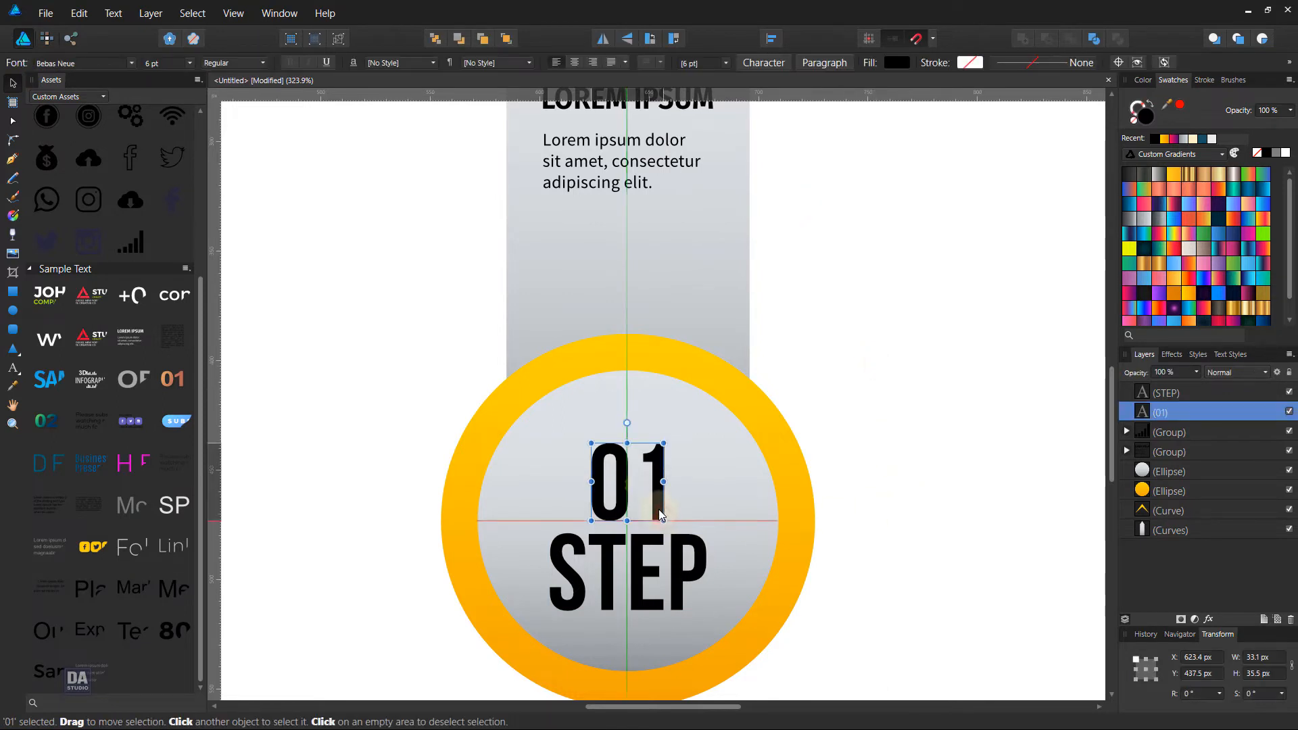
pyautogui.moveTo(661, 513); pyautogui.dragTo(661, 518)
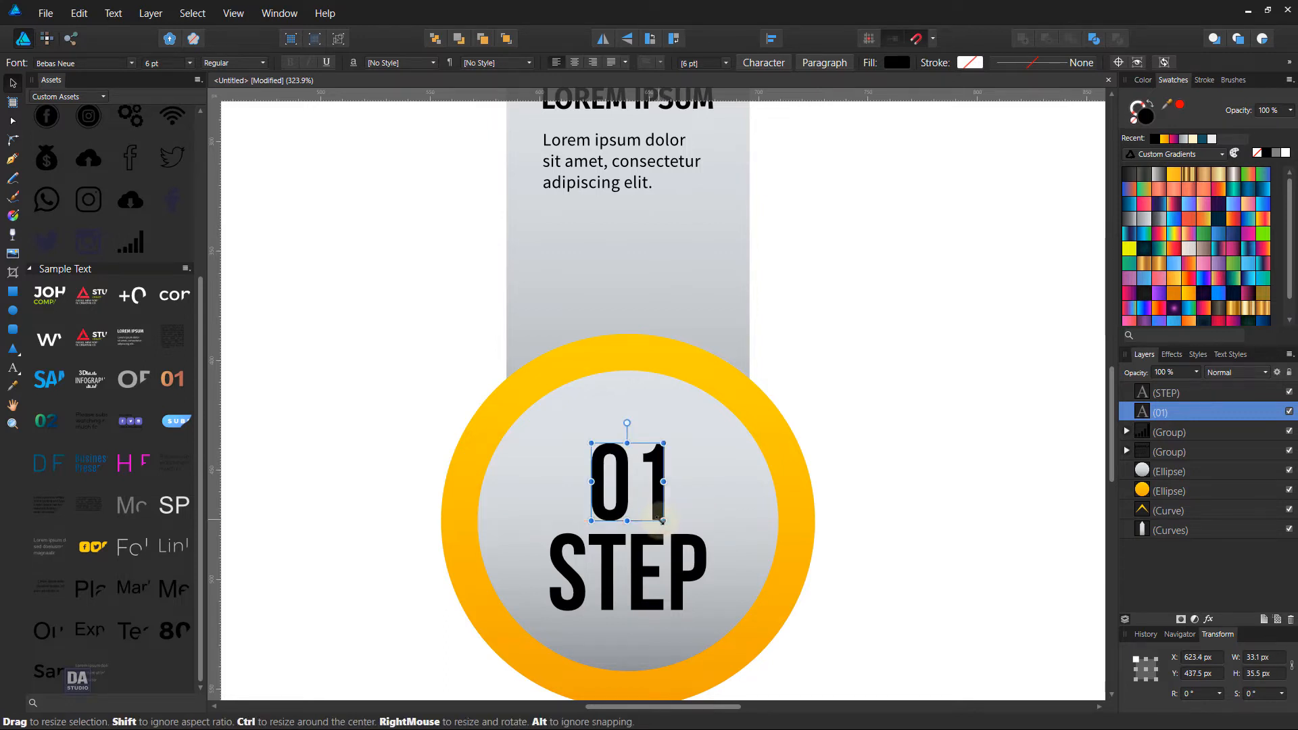
pyautogui.click(647, 553)
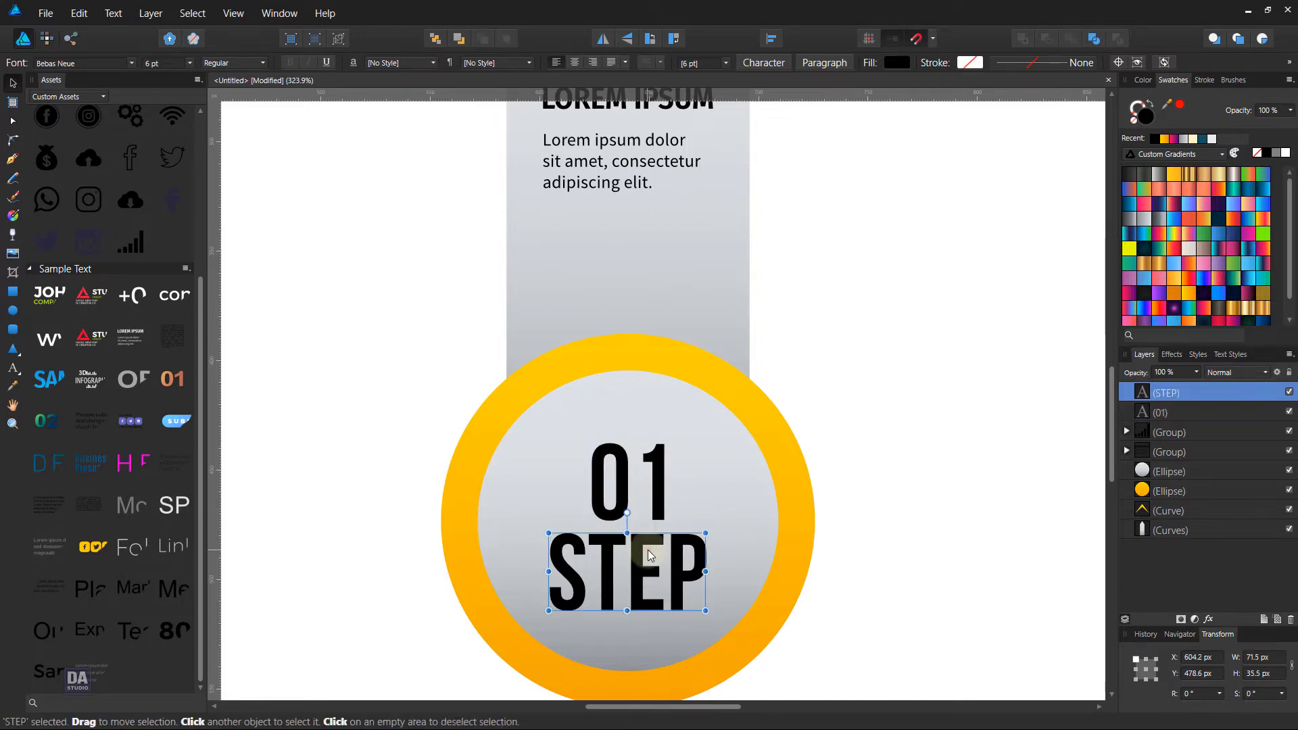
pyautogui.keyDown('shift'); pyautogui.click(662, 502); pyautogui.keyUp('shift')
pyautogui.rightClick(663, 502)
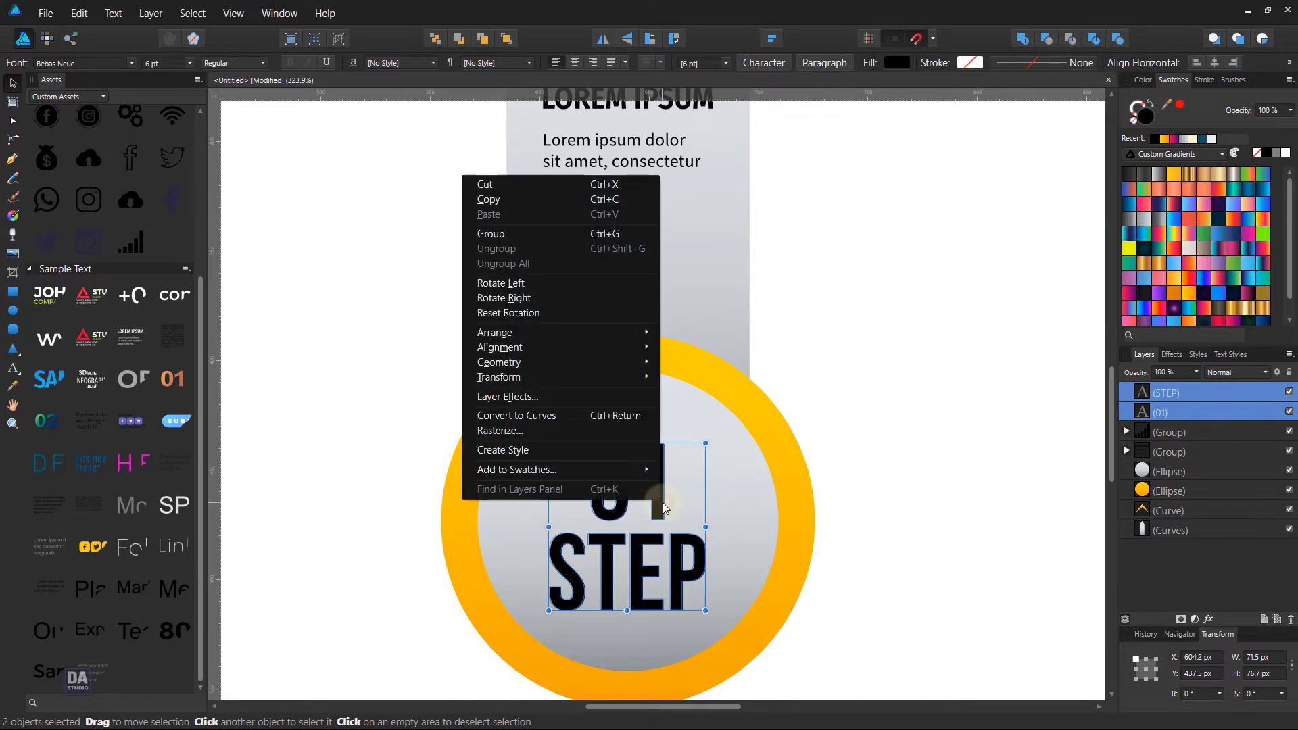
pyautogui.click(524, 231)
pyautogui.click(771, 39)
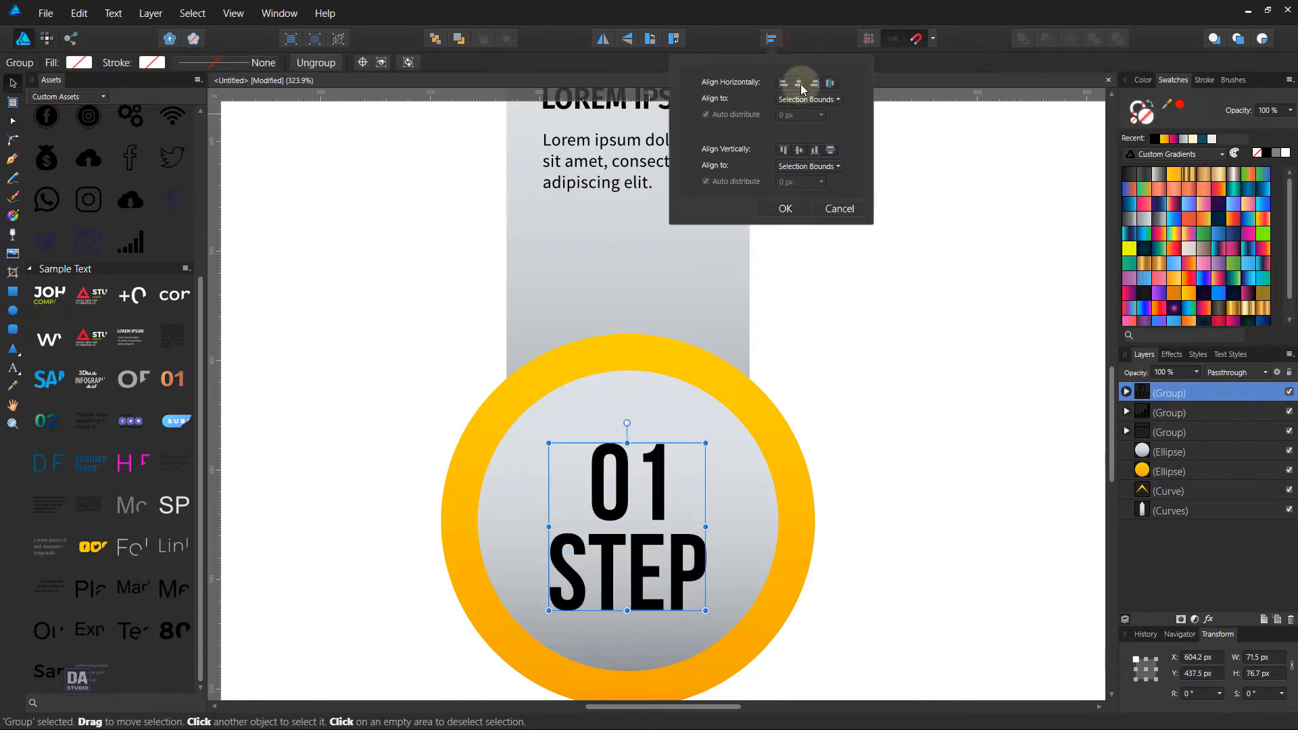
pyautogui.click(797, 152)
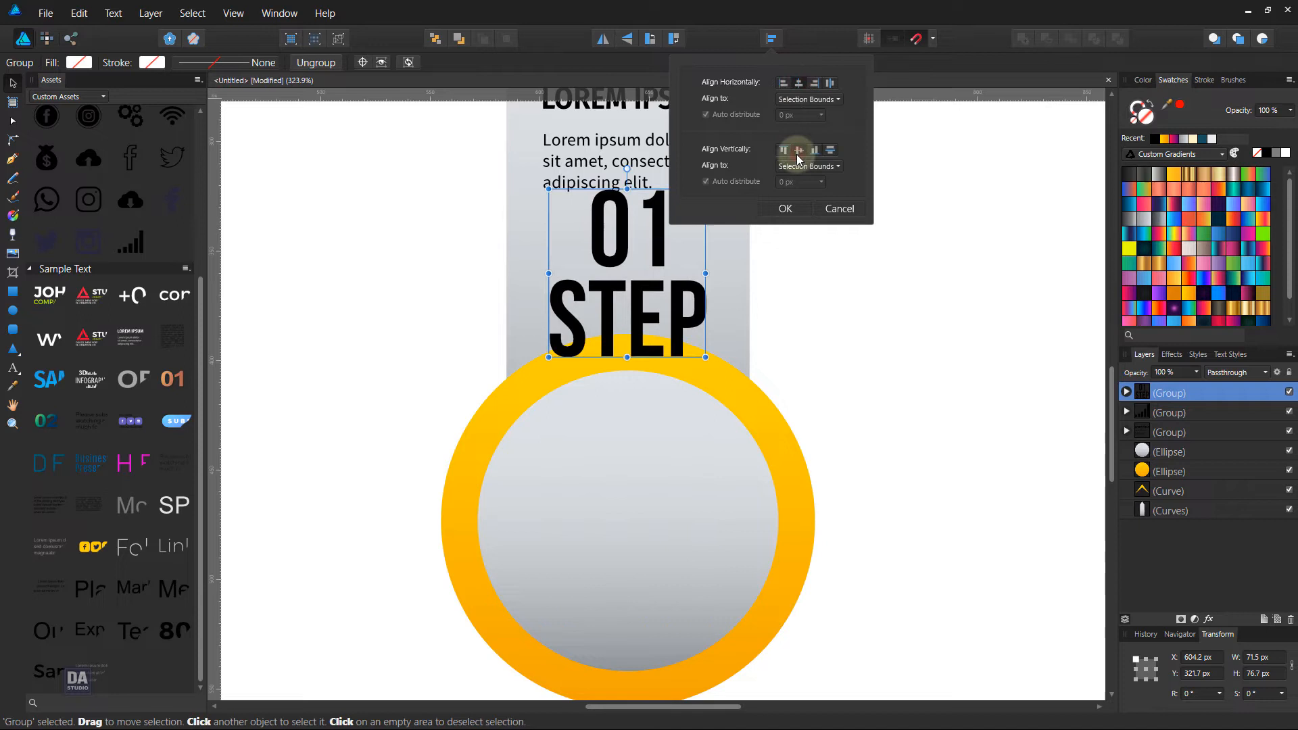
pyautogui.click(826, 209)
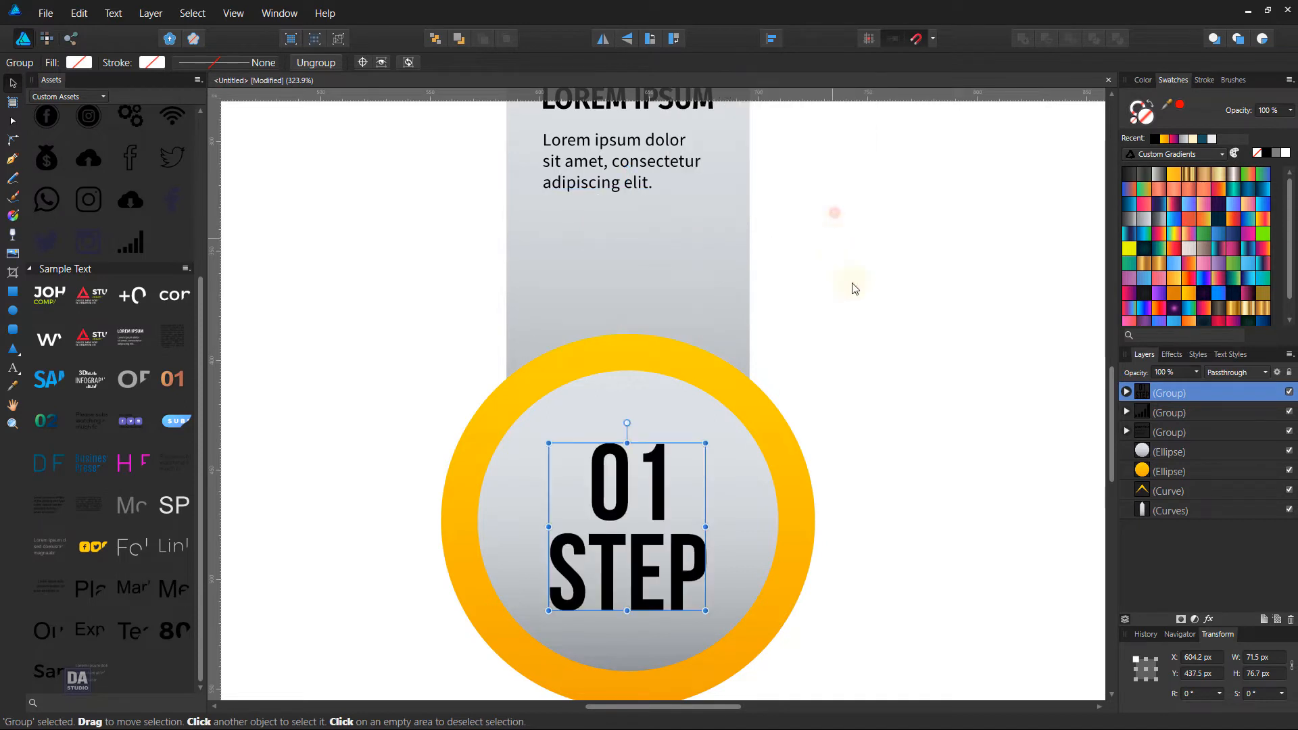
pyautogui.keyDown('shift'); pyautogui.click(722, 570); pyautogui.keyUp('shift')
pyautogui.click(771, 39)
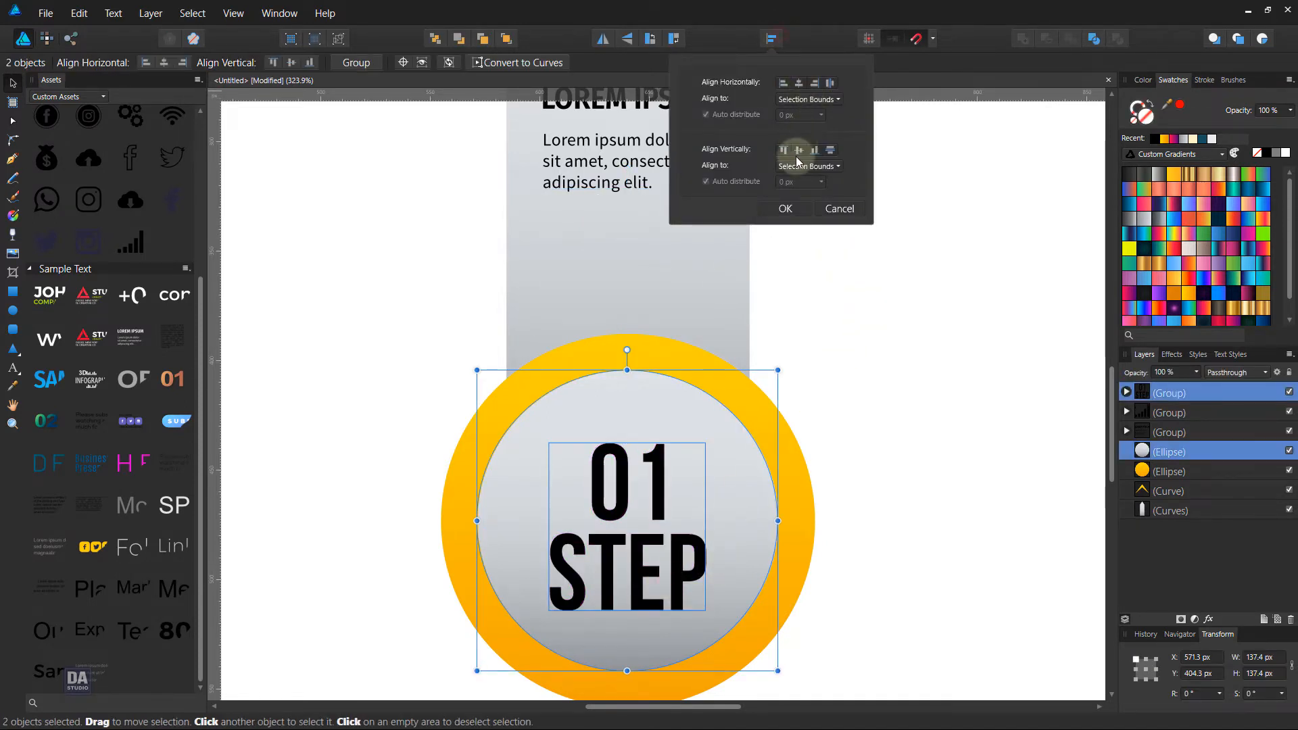
pyautogui.click(837, 210)
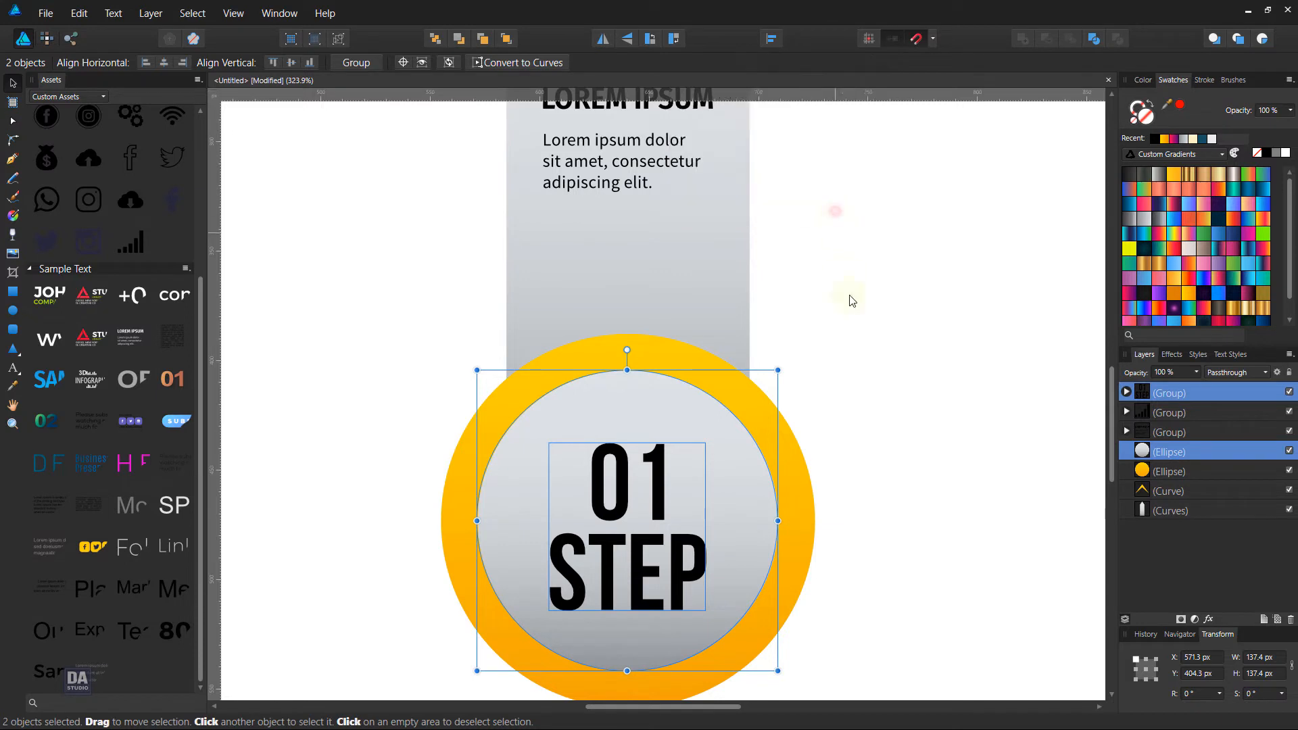
pyautogui.click(857, 319)
# Nudge the grouped 01 STEP label slightly up within the grey circle and deselect it.
pyautogui.click(677, 597)
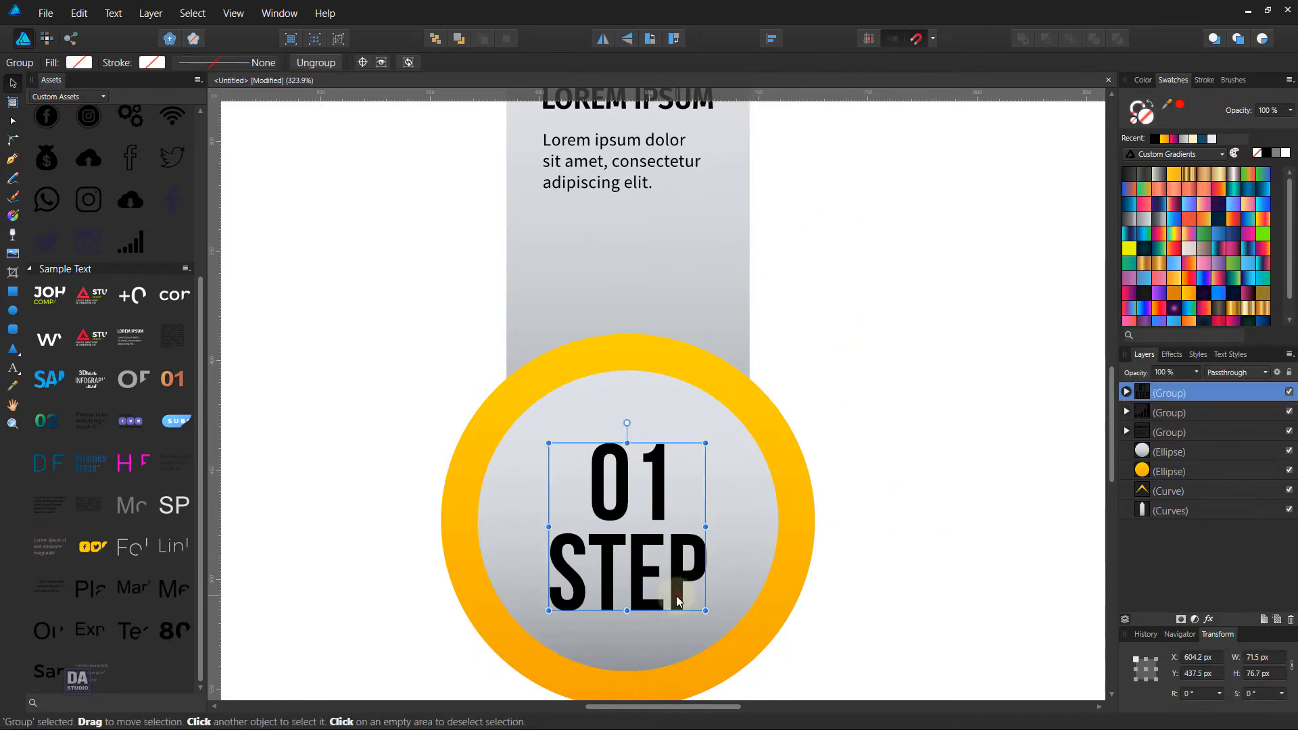
pyautogui.moveTo(672, 591); pyautogui.dragTo(672, 585)
pyautogui.click(932, 542)
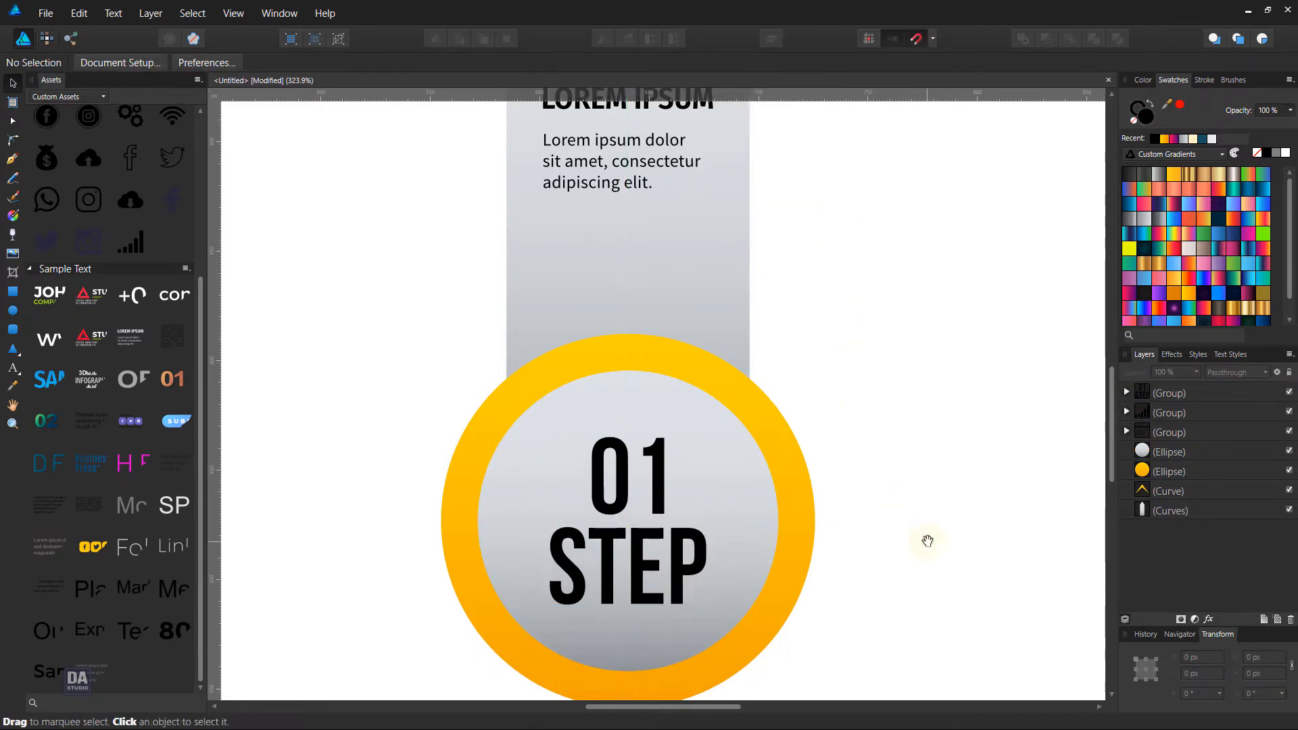
# Recolour the rising-bars icon and the LOREM IPSUM text group with the yellow sampled from the roof chevron.
pyautogui.moveTo(933, 542); pyautogui.dragTo(727, 379)
pyautogui.press('space')
pyautogui.moveTo(819, 356); pyautogui.dragTo(649, 388)
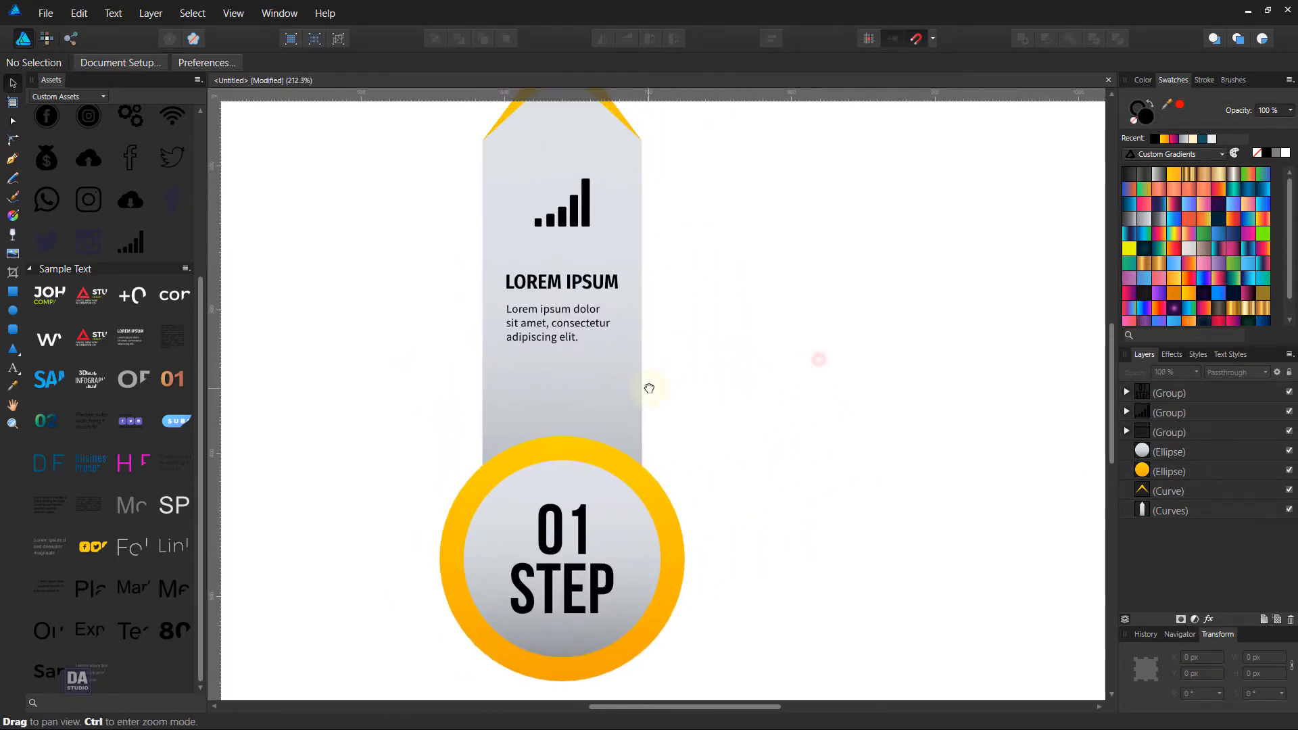
pyautogui.moveTo(730, 368); pyautogui.dragTo(713, 339)
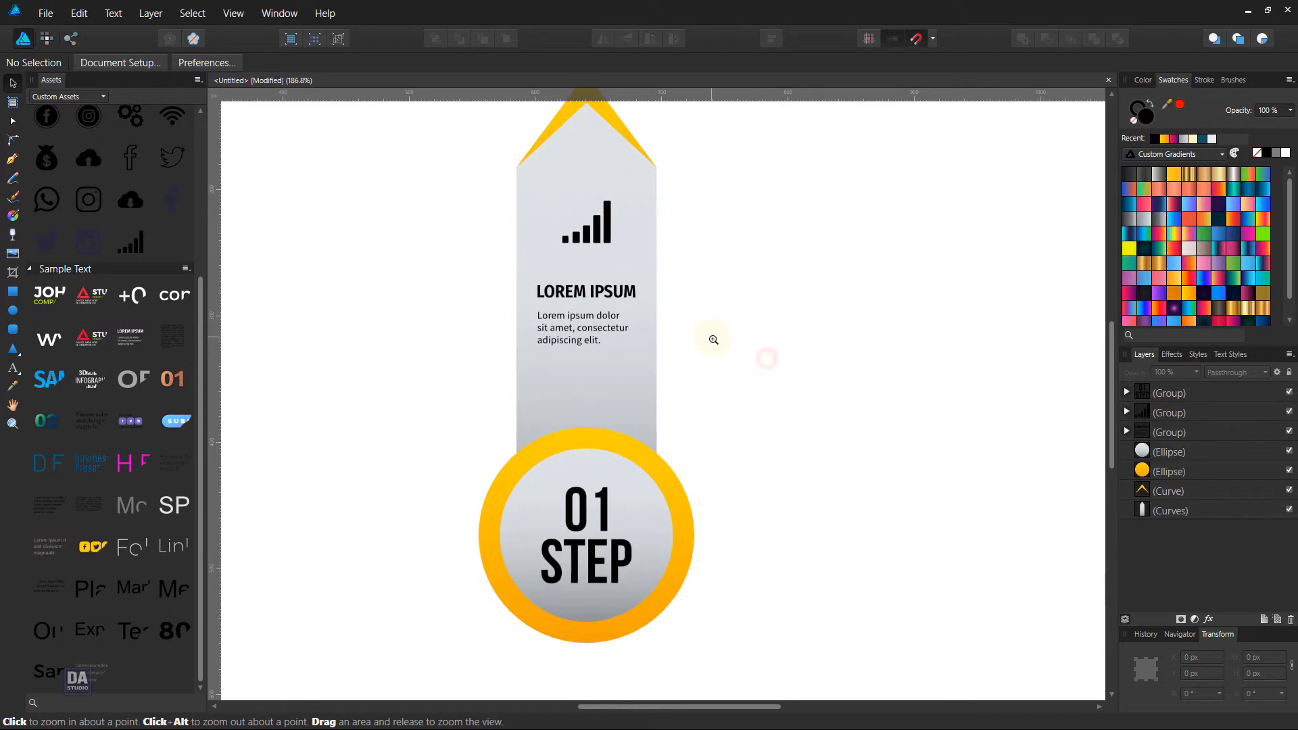
pyautogui.click(611, 234)
pyautogui.click(607, 230)
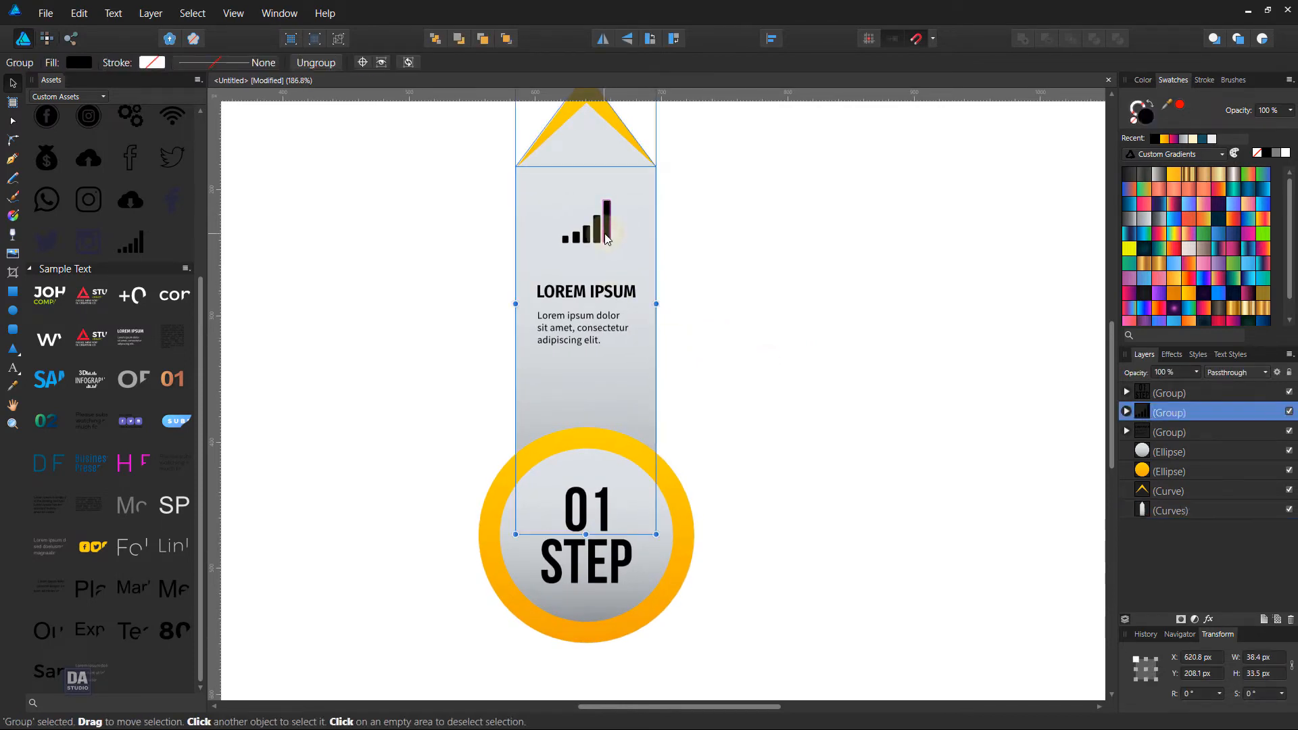
pyautogui.keyDown('shift'); pyautogui.click(599, 294); pyautogui.keyUp('shift')
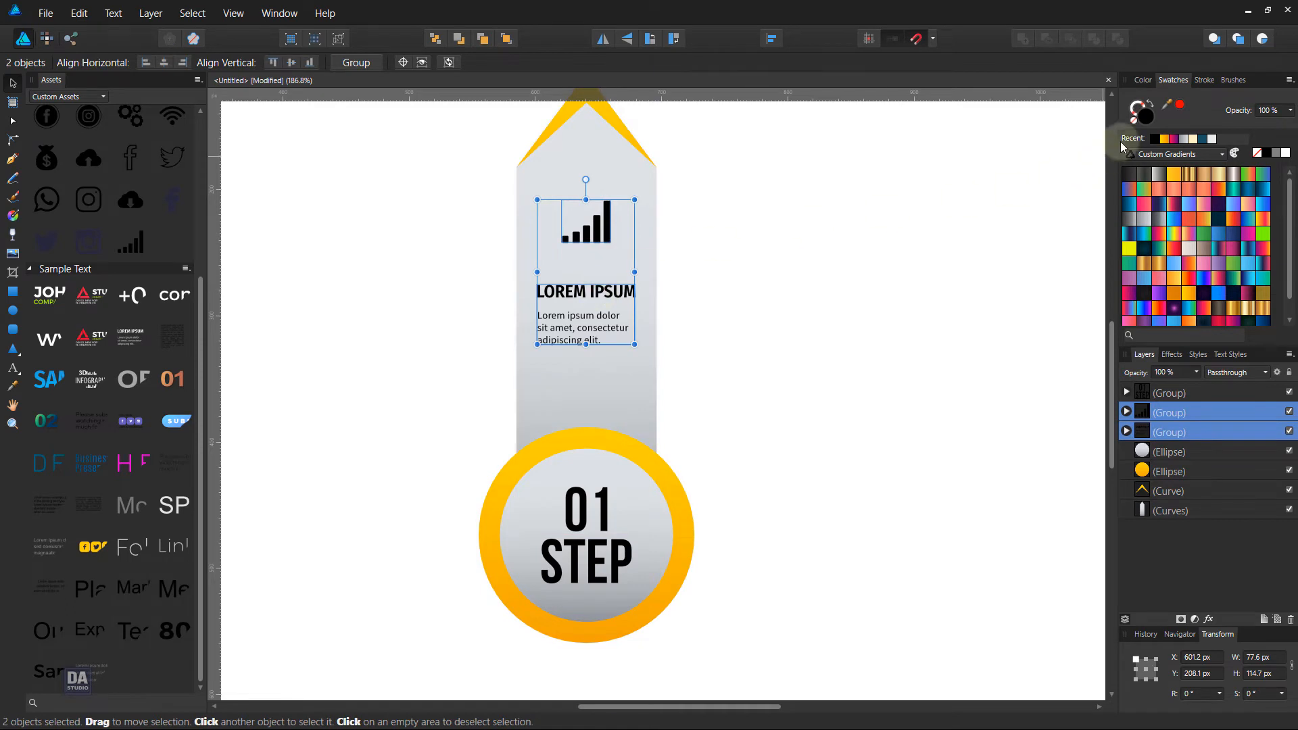
pyautogui.moveTo(1167, 105); pyautogui.dragTo(612, 115)
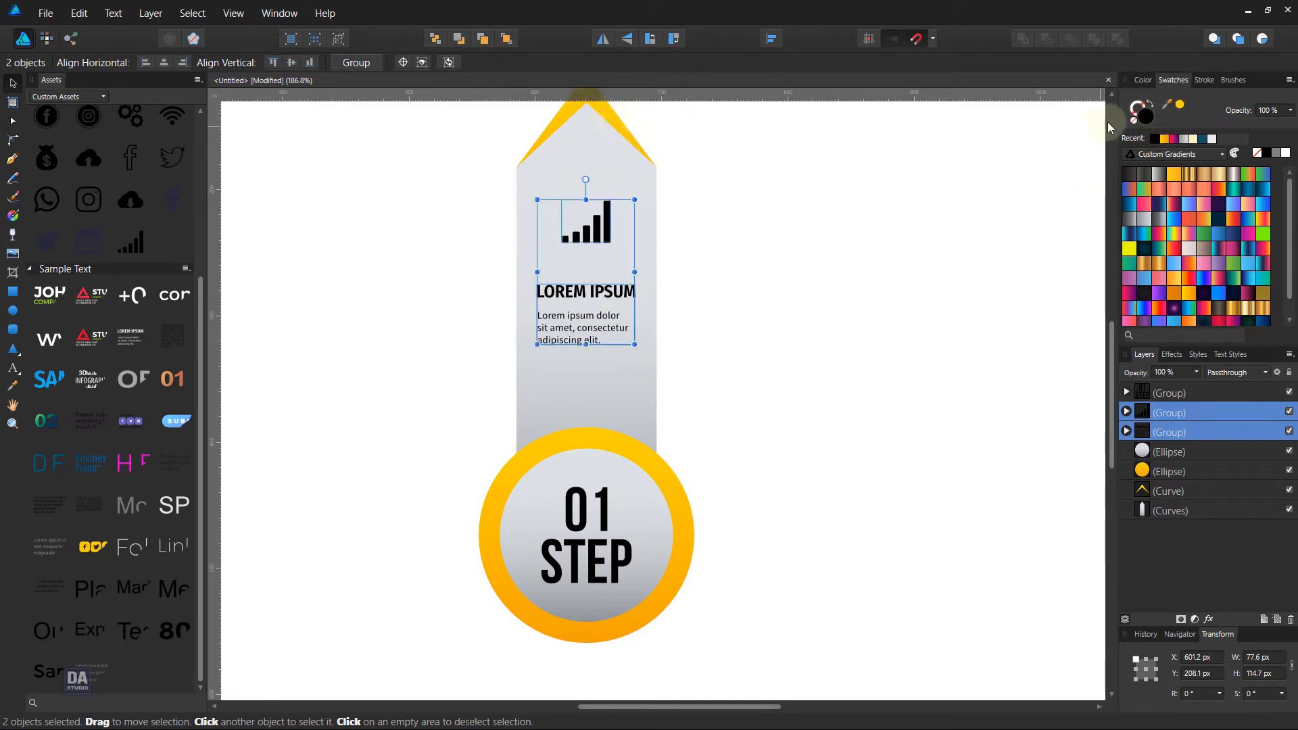
pyautogui.click(1179, 104)
pyautogui.click(826, 282)
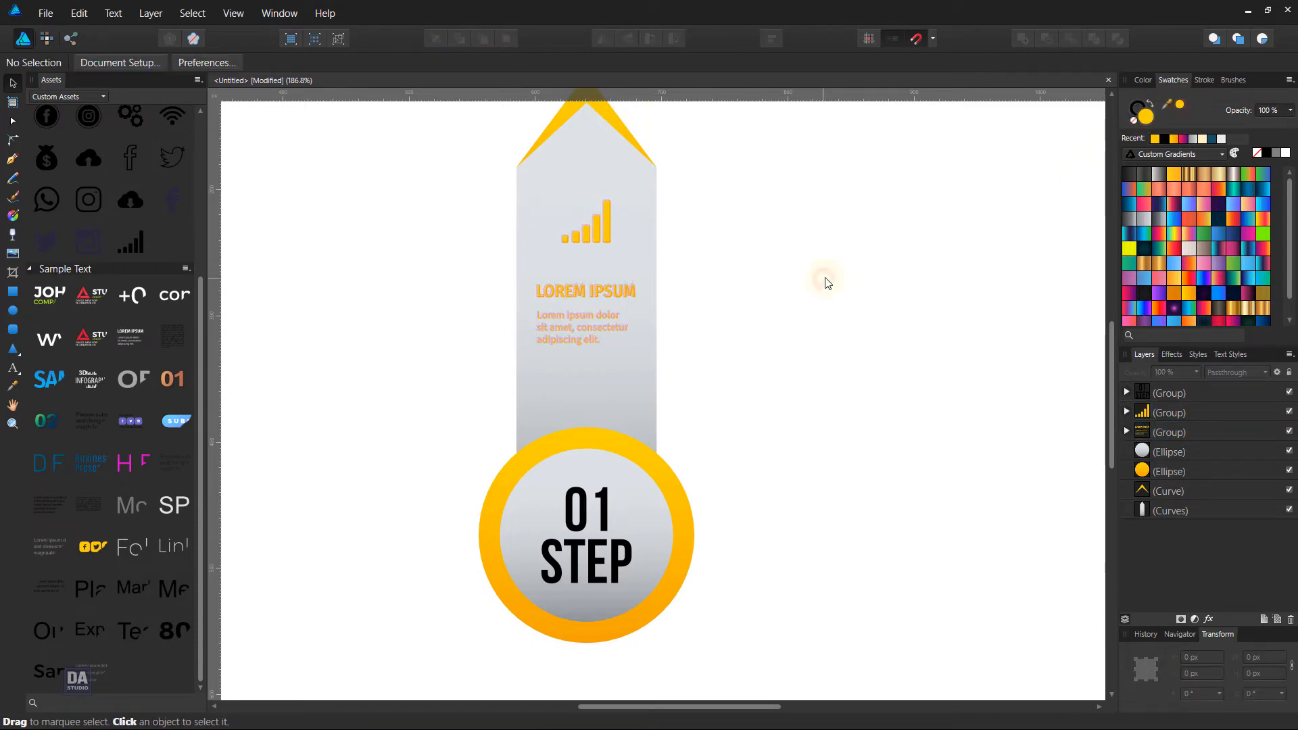
# Scale the grouped 01 STEP label down to about 64 × 69 px within the grey circle and deselect it.
pyautogui.scroll(-4, 755, 306)
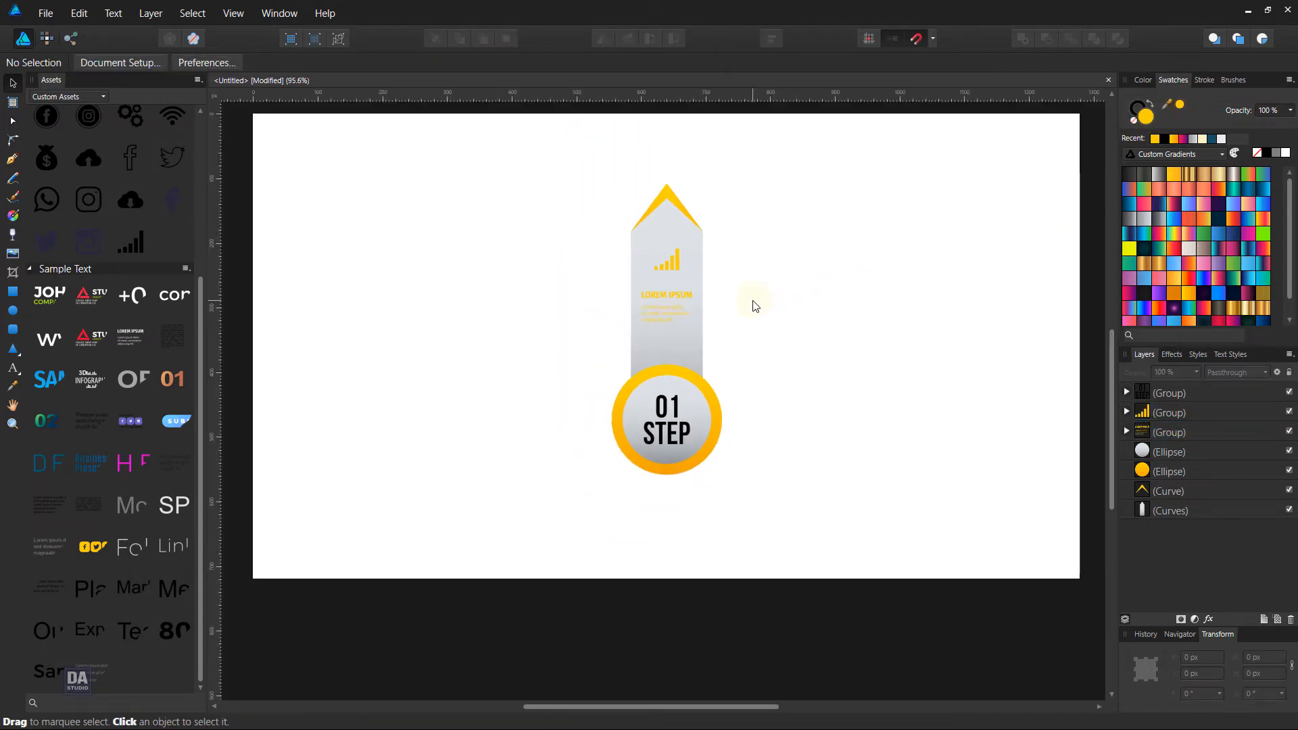
pyautogui.scroll(2, 690, 261)
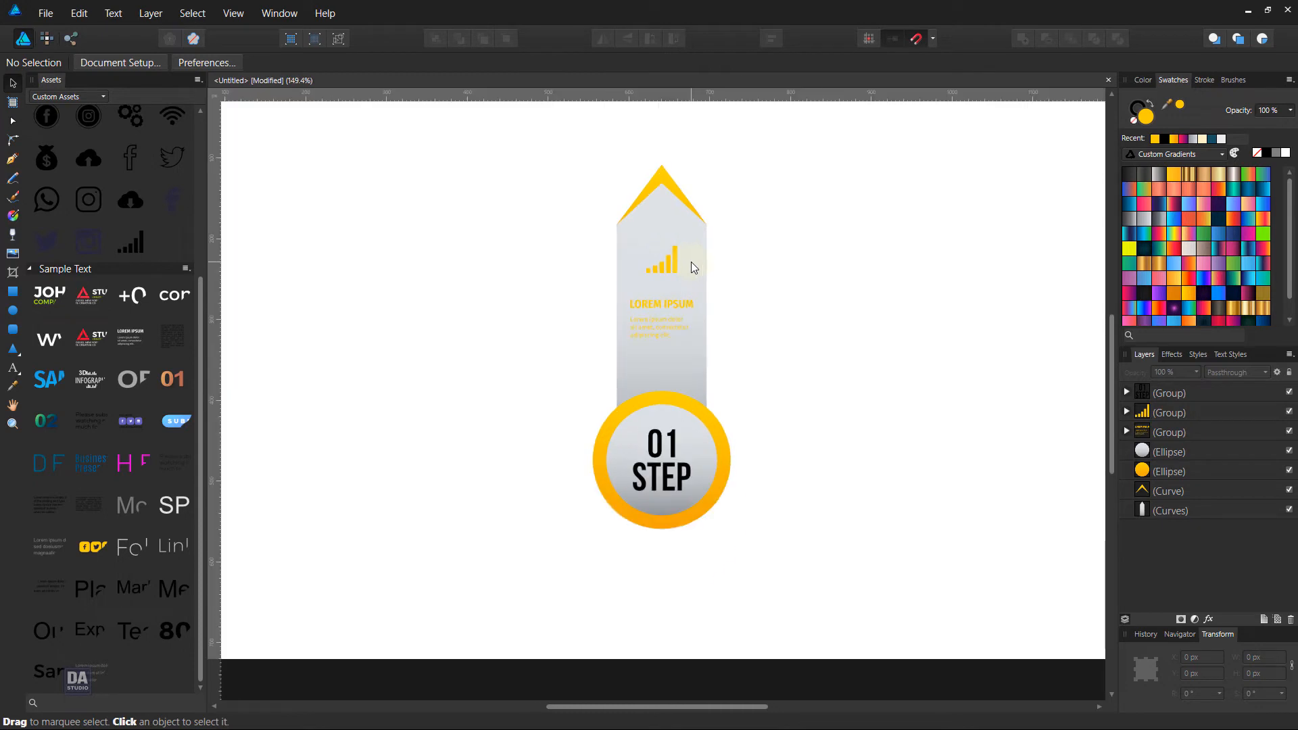
pyautogui.click(667, 503)
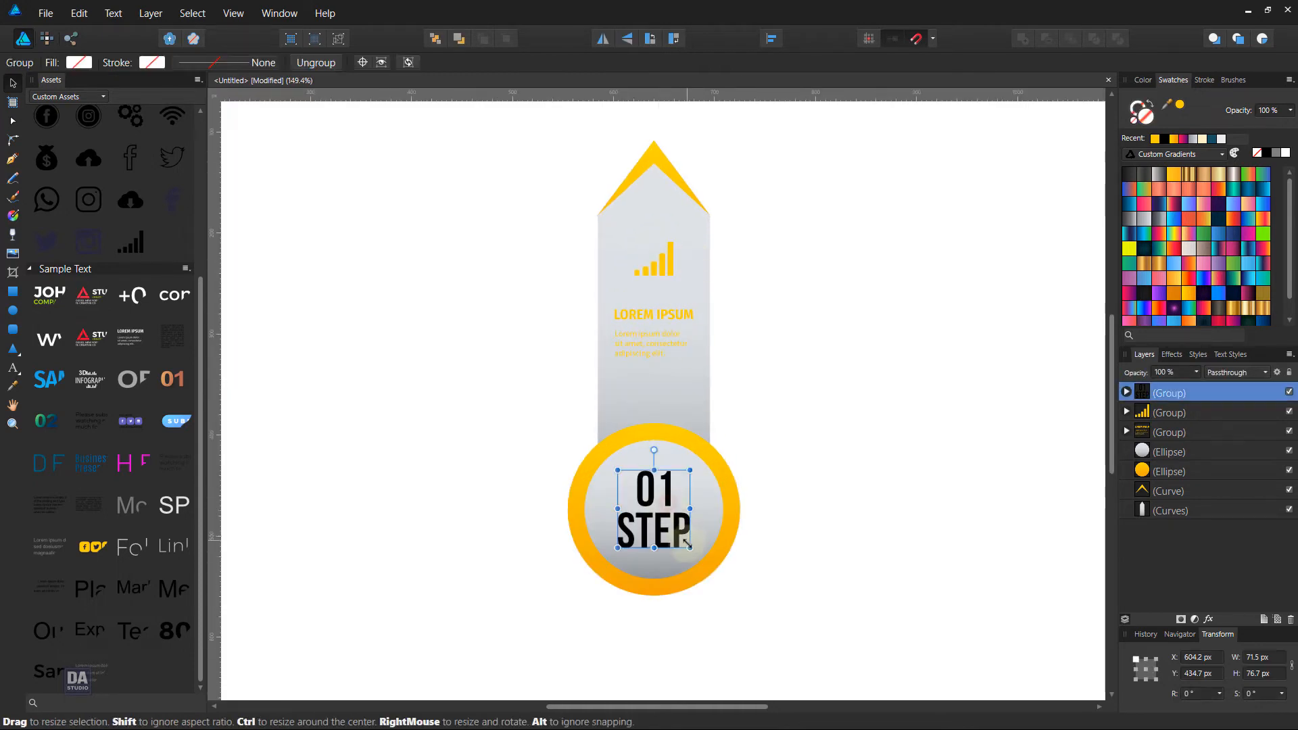
pyautogui.moveTo(691, 547); pyautogui.dragTo(687, 544)
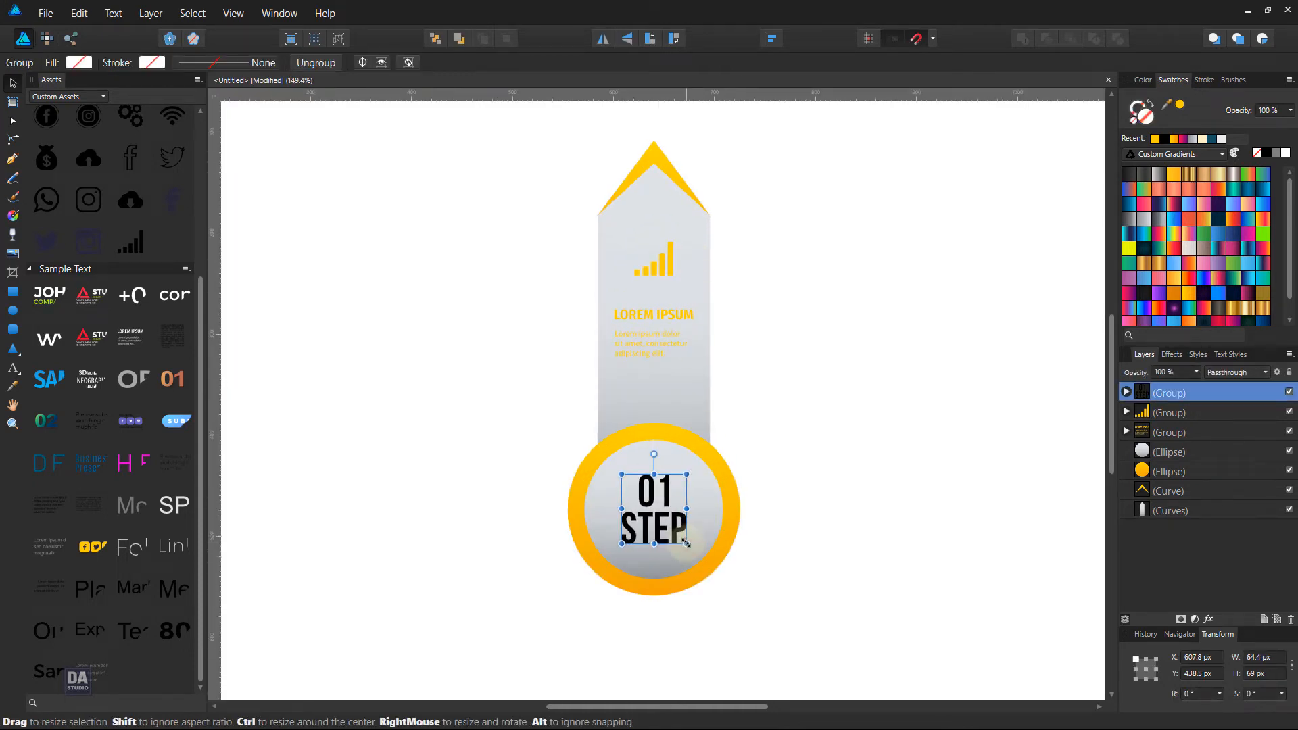
pyautogui.click(773, 413)
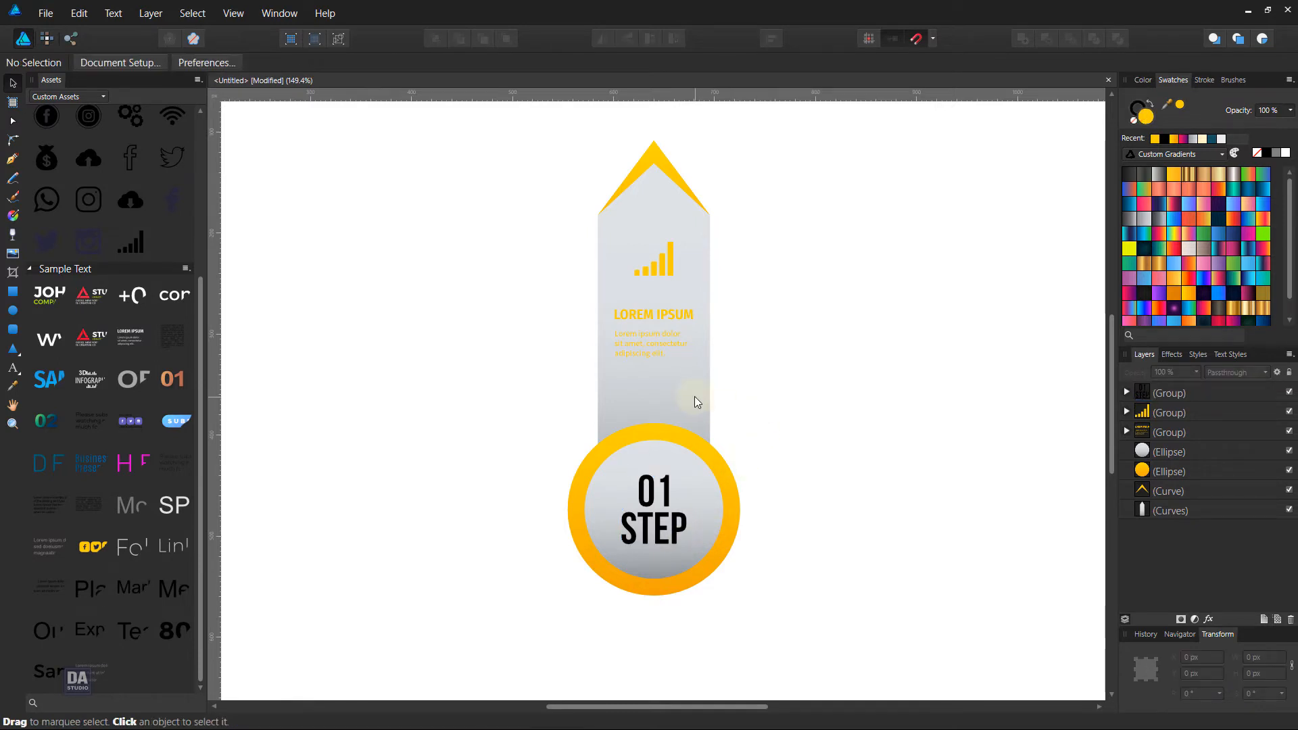
# Move the complete yellow element to the left half of the page and place a duplicate about 226 px to its right.
pyautogui.click(695, 402)
pyautogui.click(755, 404)
pyautogui.scroll(-3, 754, 404)
pyautogui.scroll(1, 754, 404)
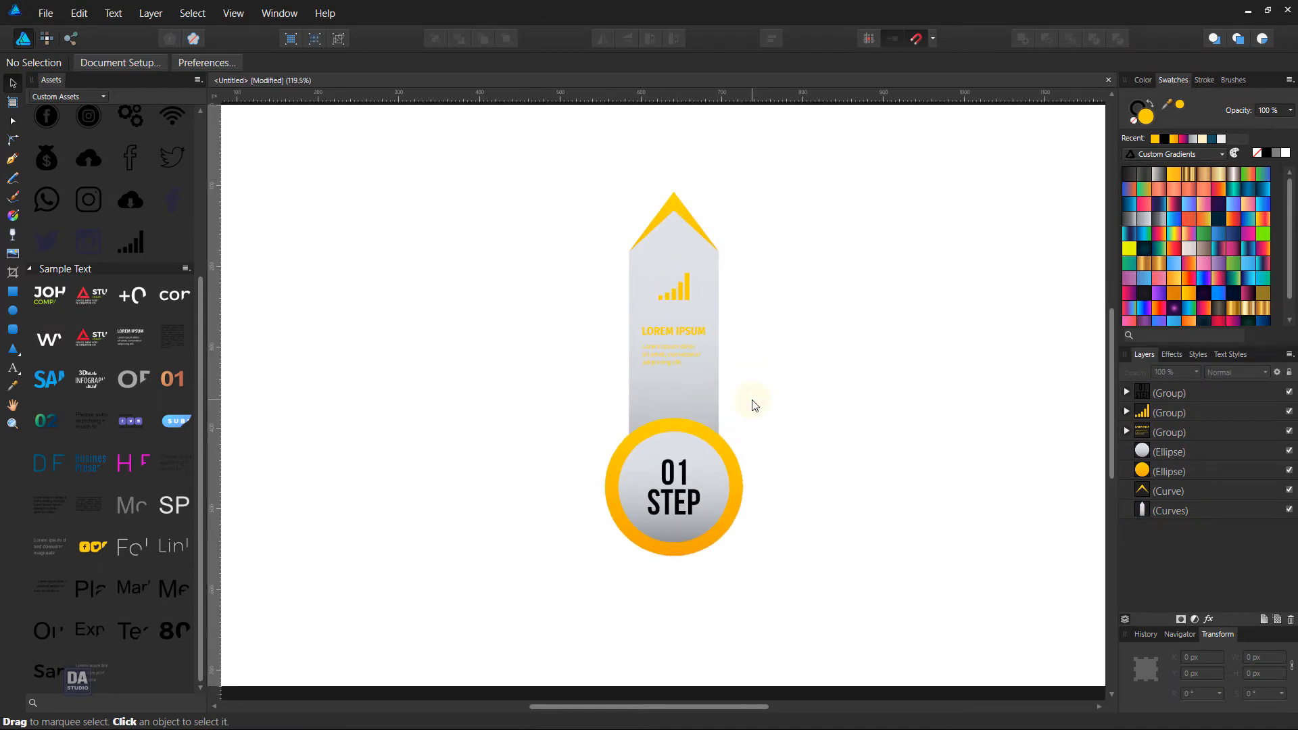
pyautogui.moveTo(767, 182); pyautogui.dragTo(570, 608)
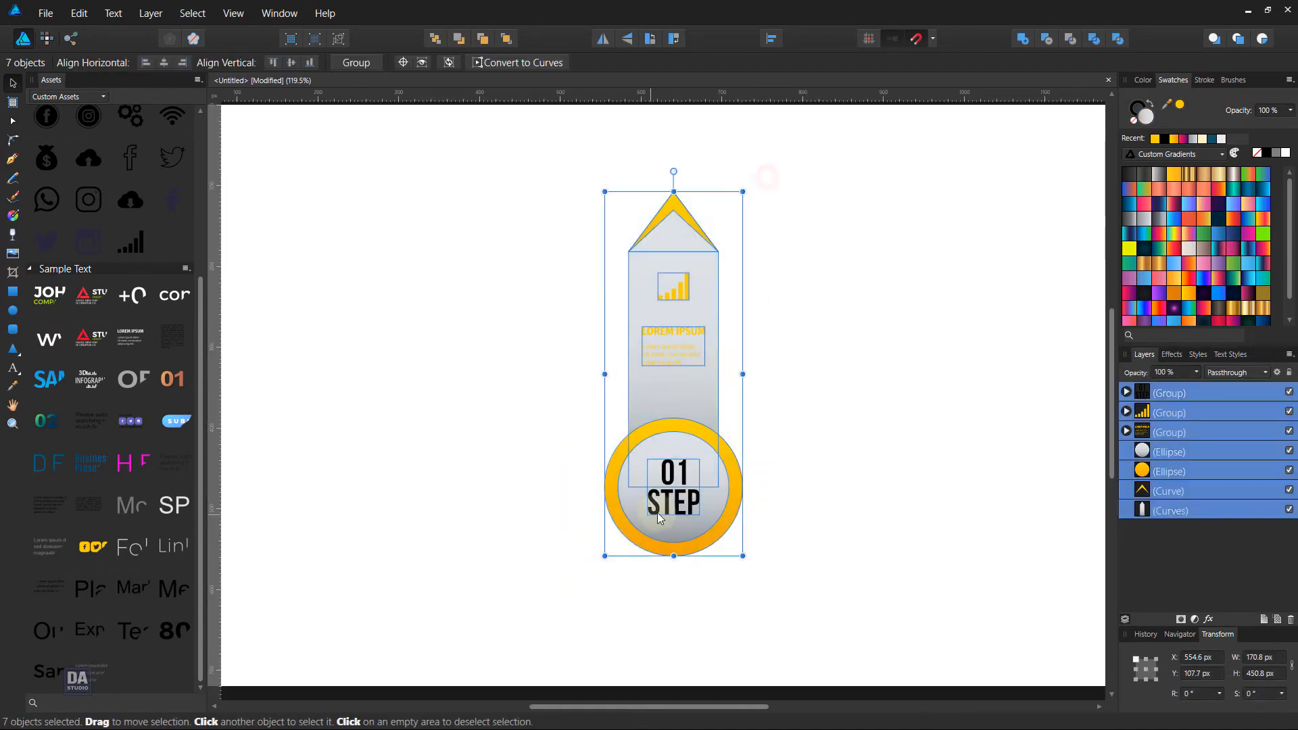
pyautogui.moveTo(690, 501); pyautogui.dragTo(571, 467)
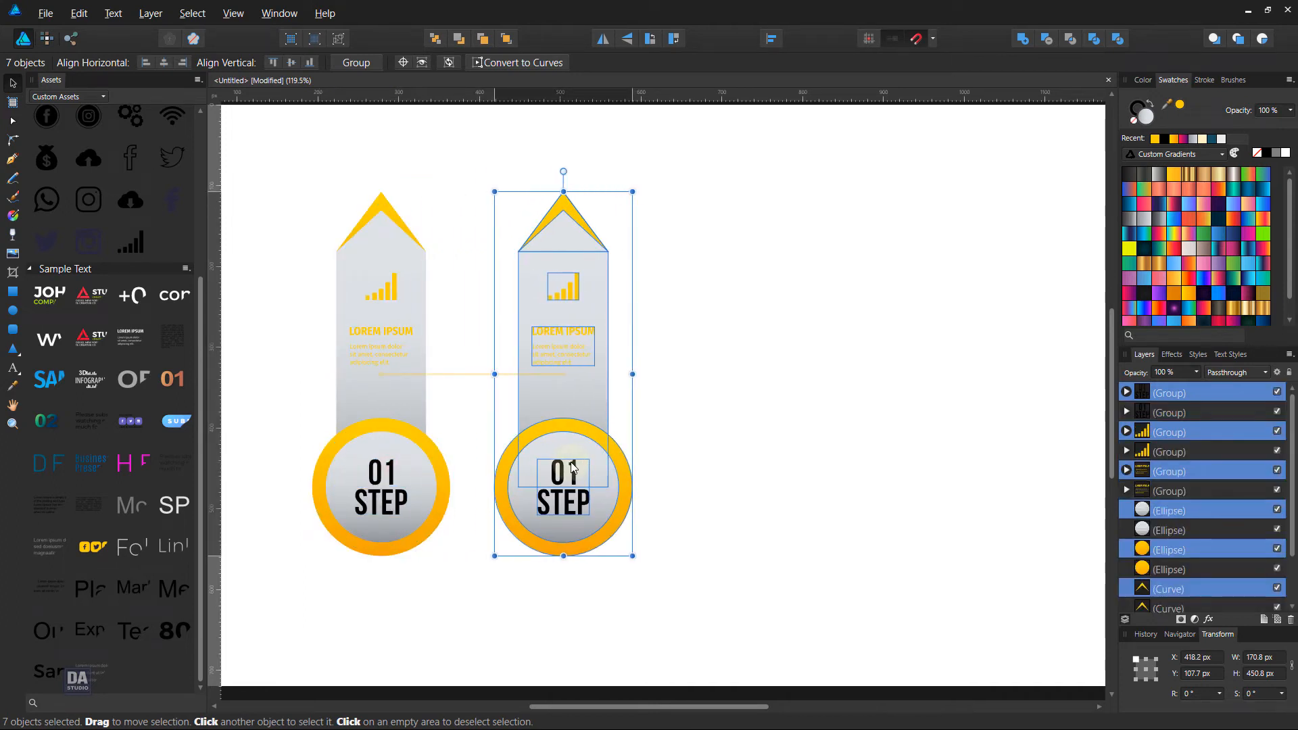
pyautogui.click(716, 439)
# Apply a blue gradient swatch to the duplicate's roof chevron and circle ring.
pyautogui.click(614, 468)
pyautogui.click(631, 471)
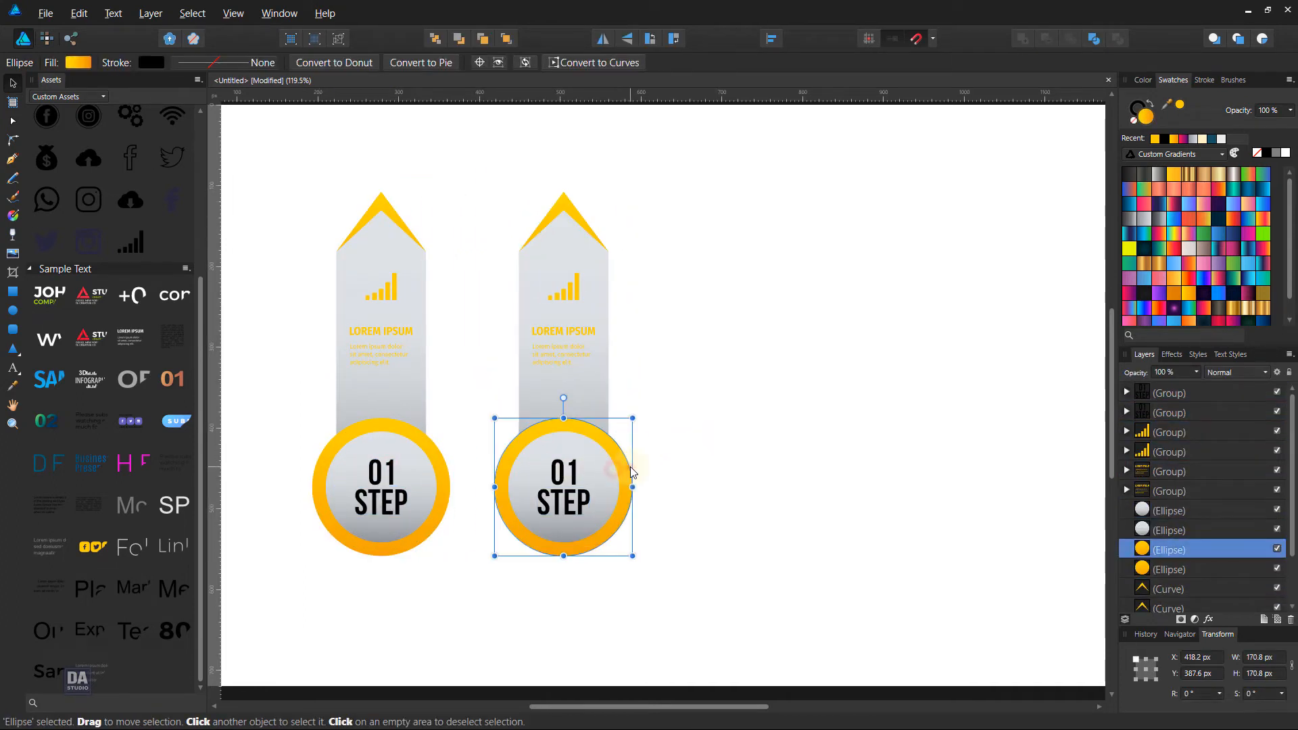
pyautogui.click(577, 211)
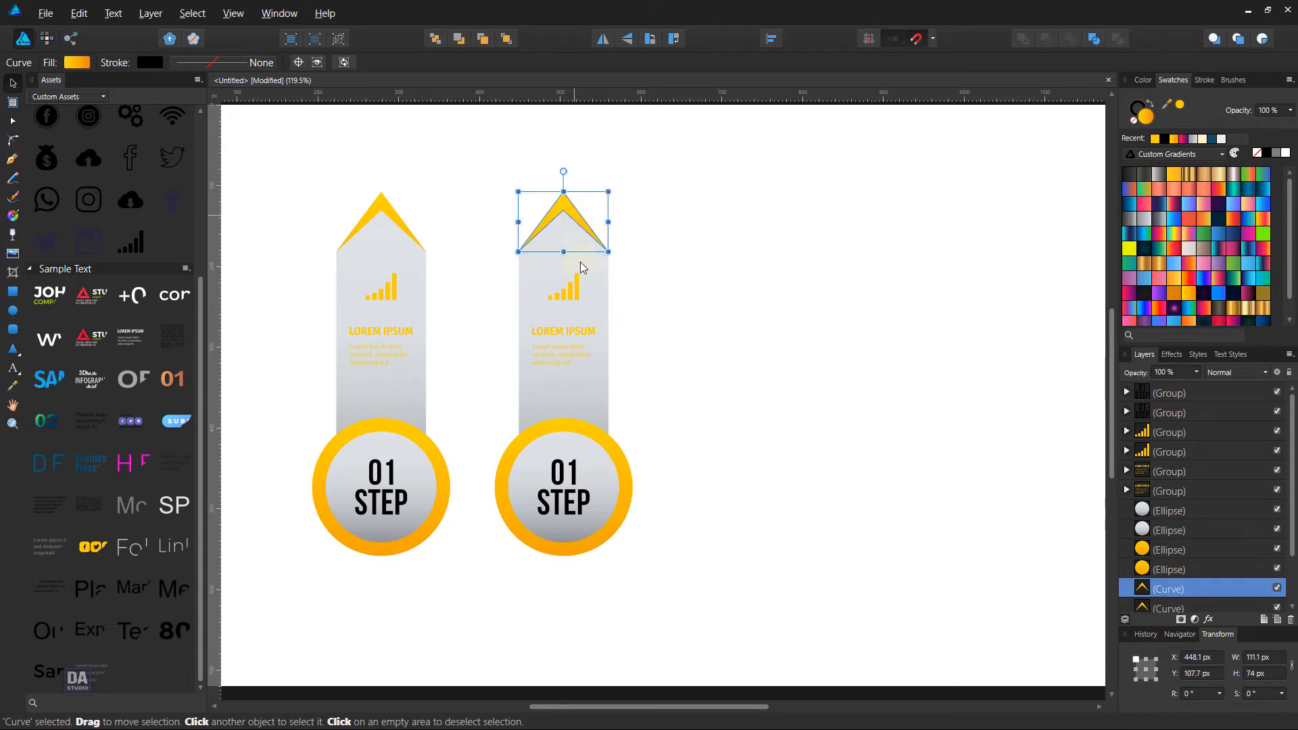
pyautogui.keyDown('shift'); pyautogui.click(622, 454); pyautogui.keyUp('shift')
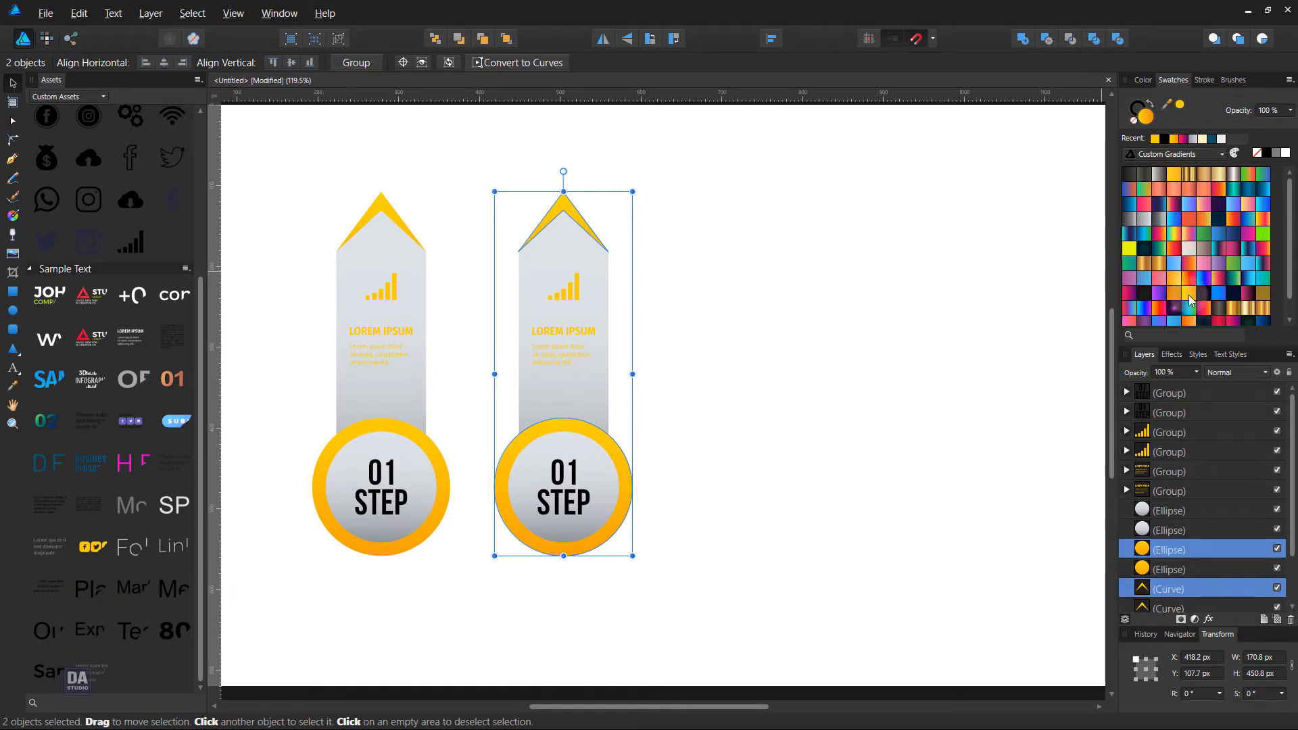
pyautogui.click(1218, 293)
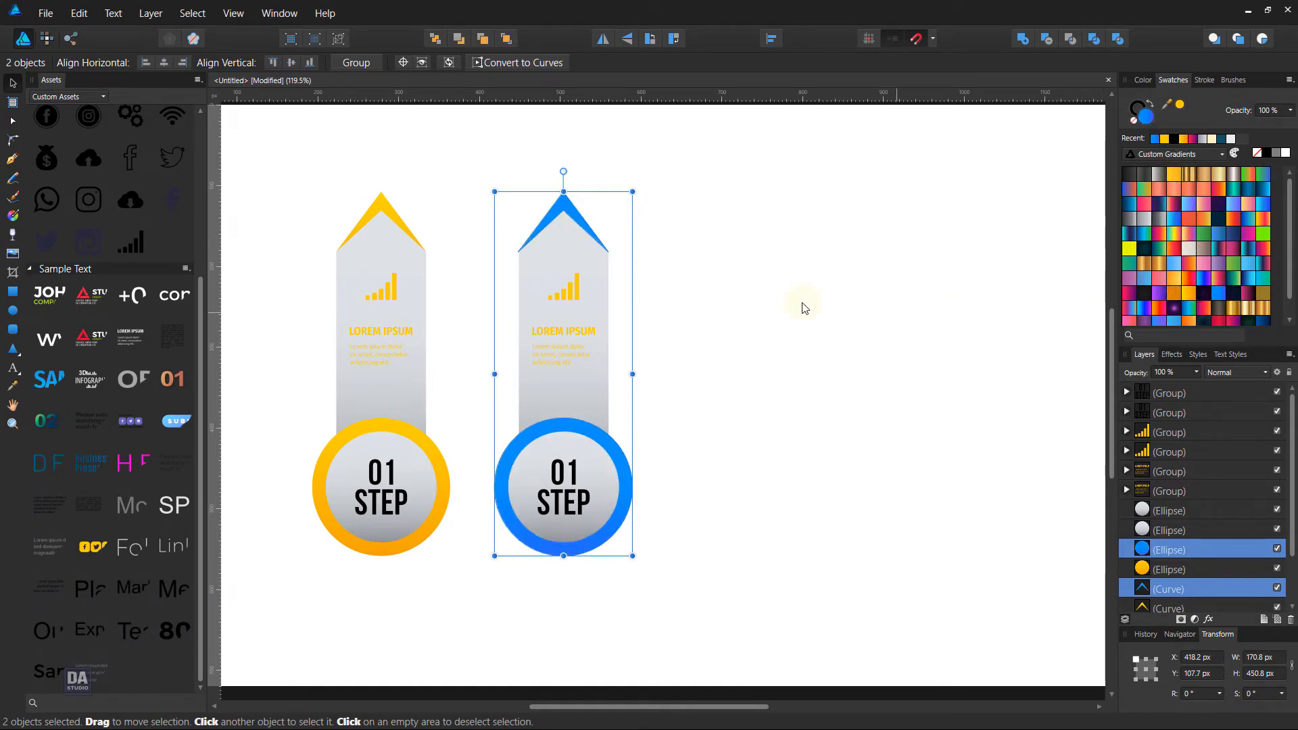
# Recolour the duplicate's rising-bars icon and LOREM IPSUM text group with the blue sampled from its chevron.
pyautogui.click(569, 294)
pyautogui.keyDown('shift'); pyautogui.click(574, 331); pyautogui.keyUp('shift')
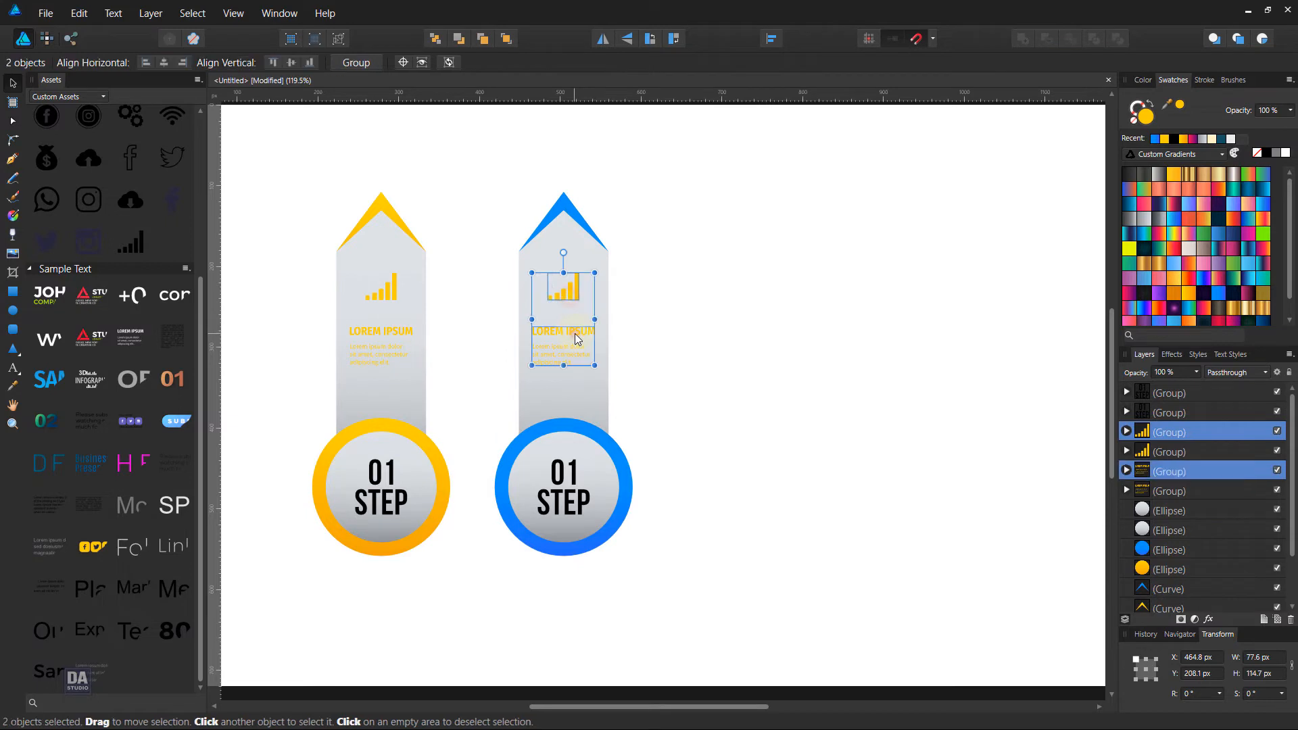
pyautogui.moveTo(1177, 115); pyautogui.dragTo(567, 205)
pyautogui.moveTo(736, 220); pyautogui.dragTo(1180, 116)
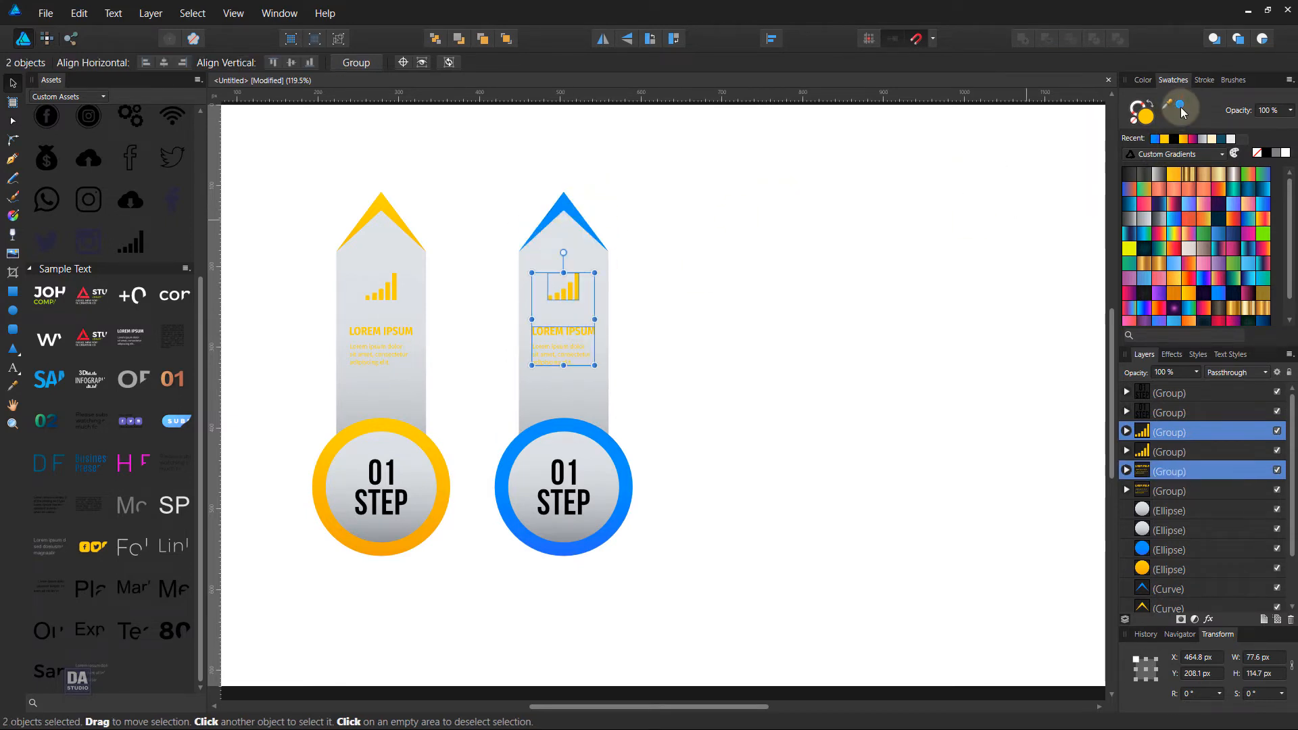
pyautogui.click(1182, 112)
pyautogui.click(755, 311)
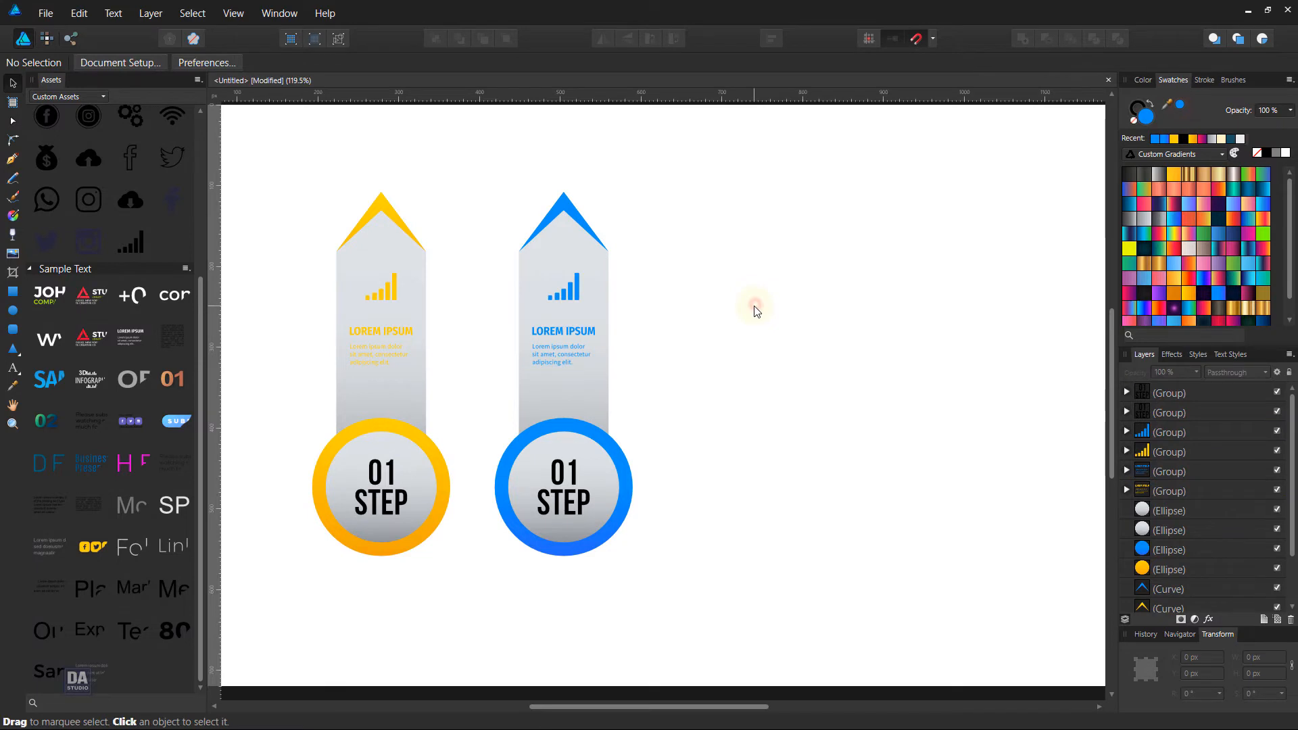
# Change the number in the blue element's circle to 02 and deselect the text.
pyautogui.click(572, 473)
pyautogui.doubleClick(572, 473)
pyautogui.doubleClick(571, 473)
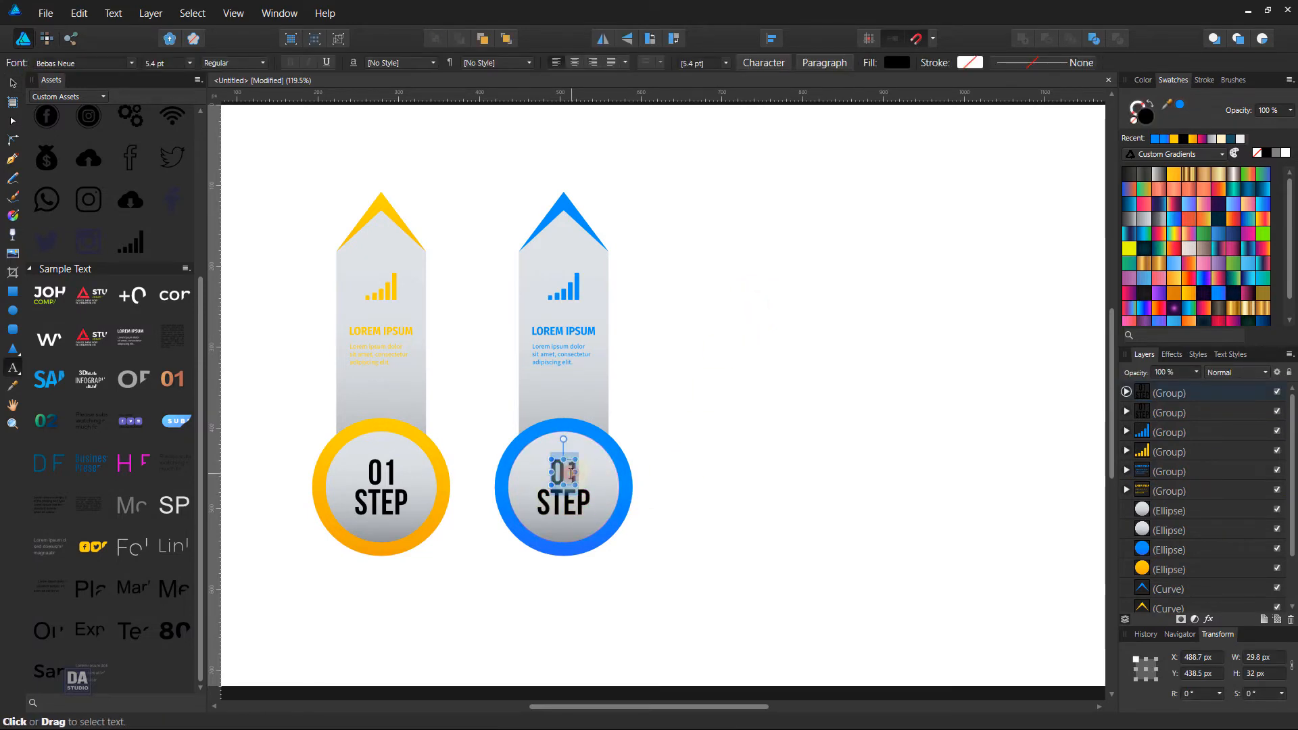
pyautogui.moveTo(564, 473); pyautogui.dragTo(576, 474)
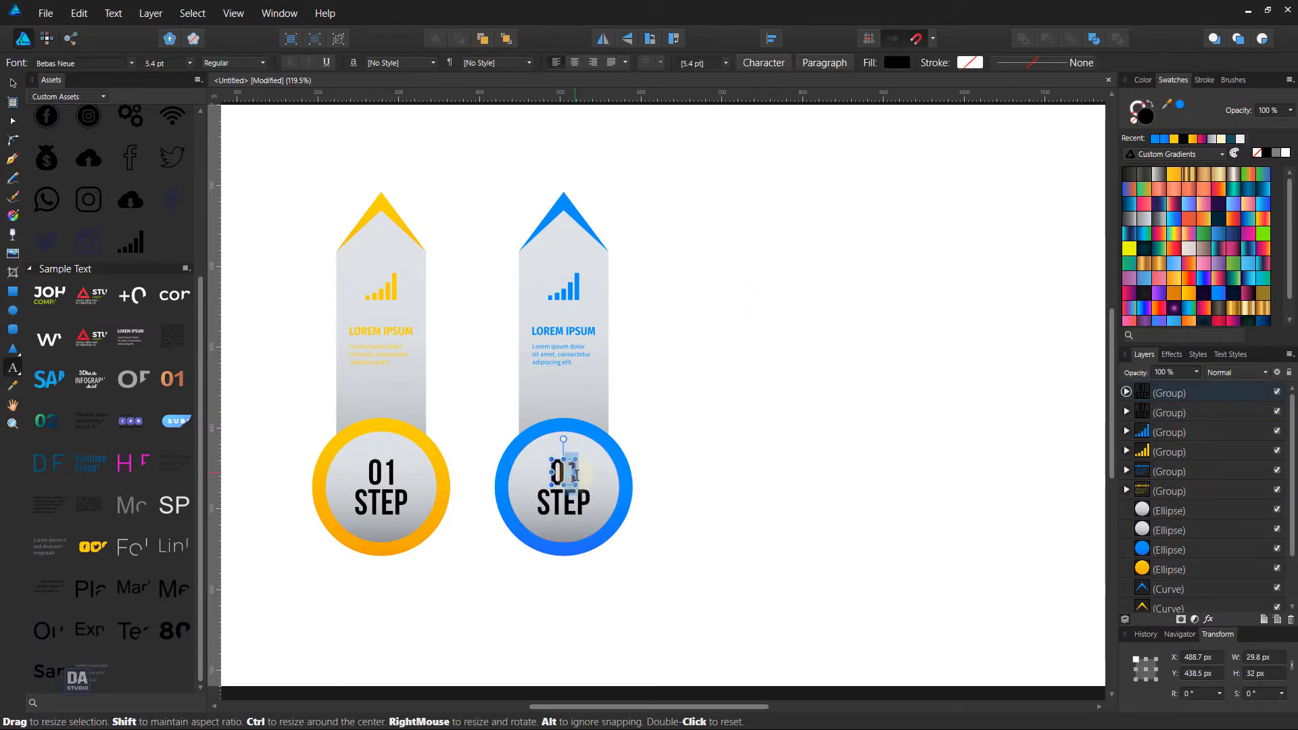
pyautogui.write('2')
pyautogui.press('Escape')
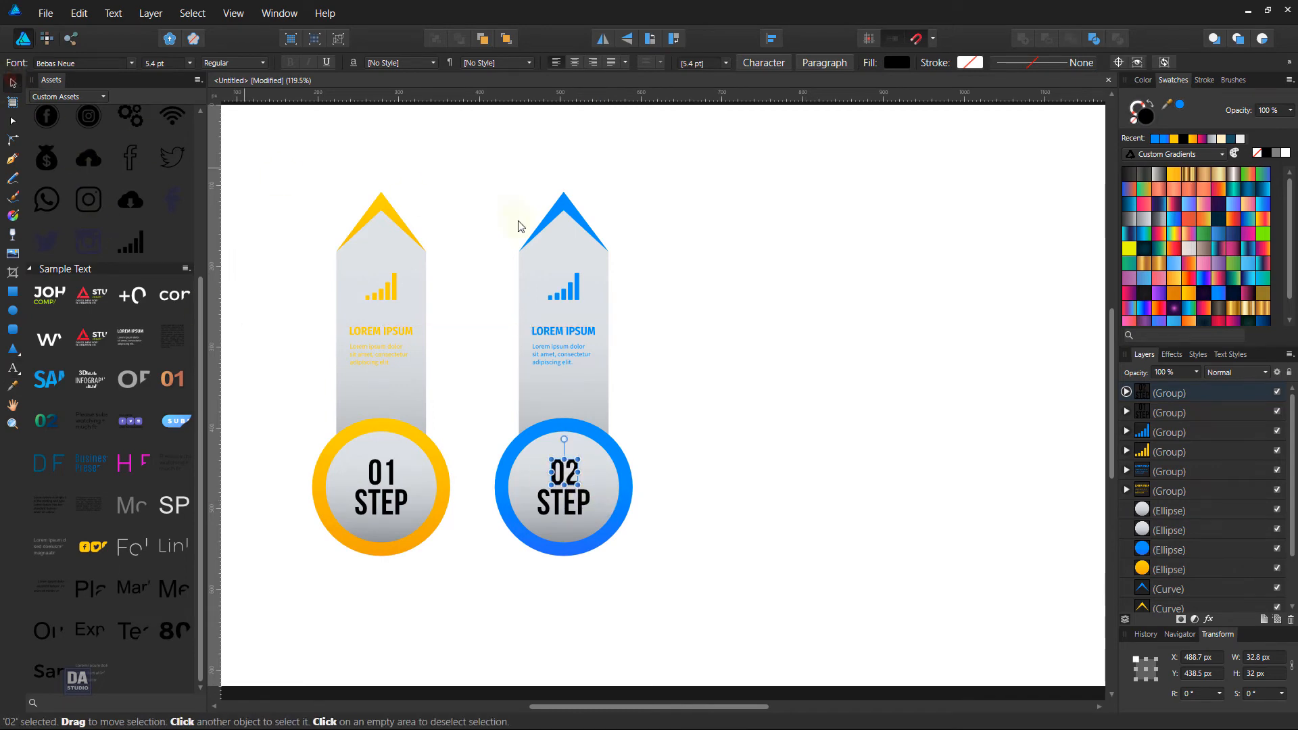
pyautogui.click(596, 243)
pyautogui.click(657, 247)
# Place a duplicate of the complete blue 02 element to its right at X 640 px, level with the others.
pyautogui.moveTo(654, 187); pyautogui.dragTo(475, 591)
pyautogui.moveTo(576, 508); pyautogui.dragTo(757, 518)
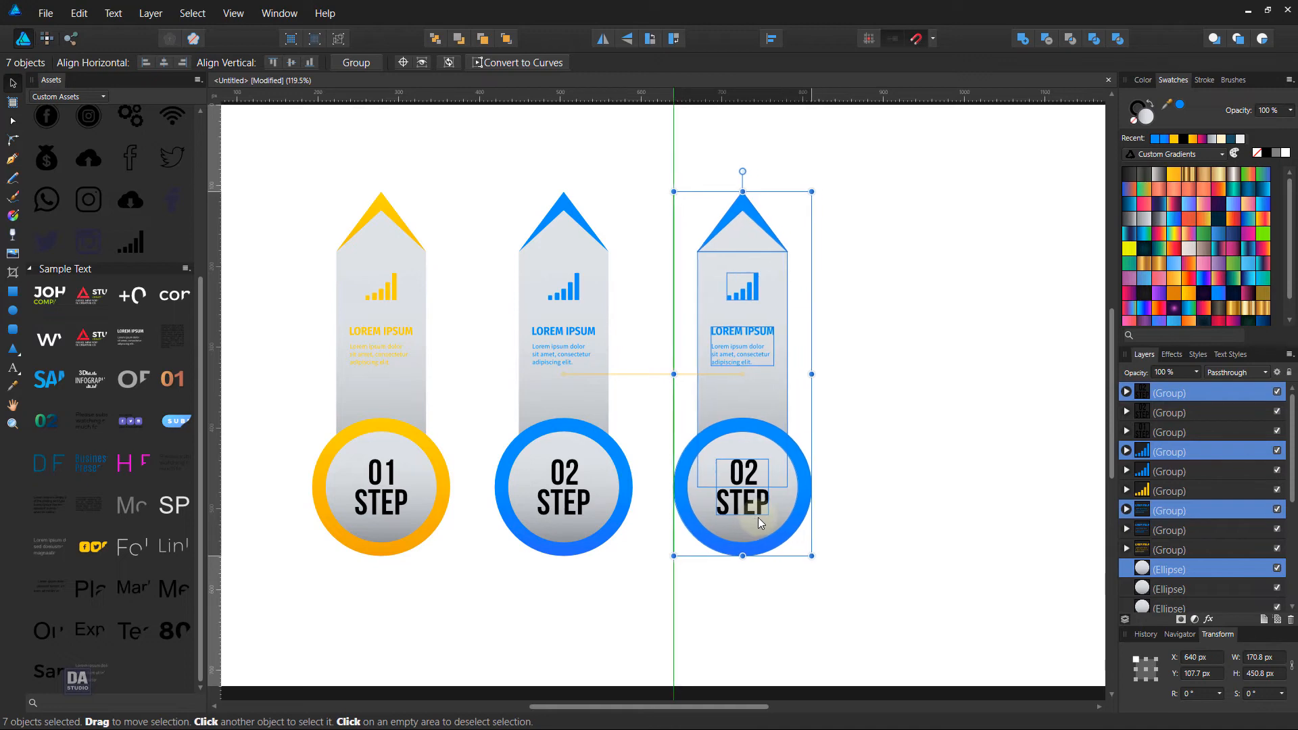
pyautogui.click(869, 498)
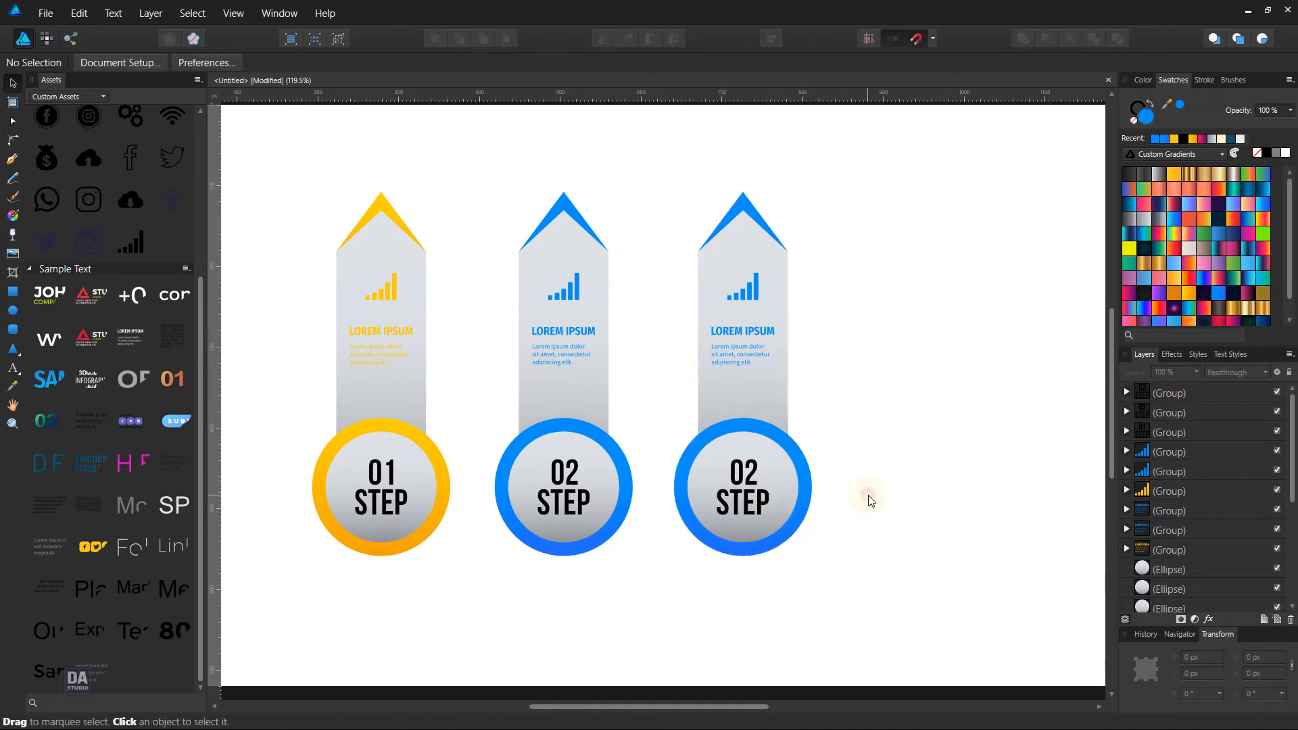
# Apply a green gradient swatch to the third element's ring, chevron, rising-bars icon and LOREM IPSUM text.
pyautogui.click(800, 453)
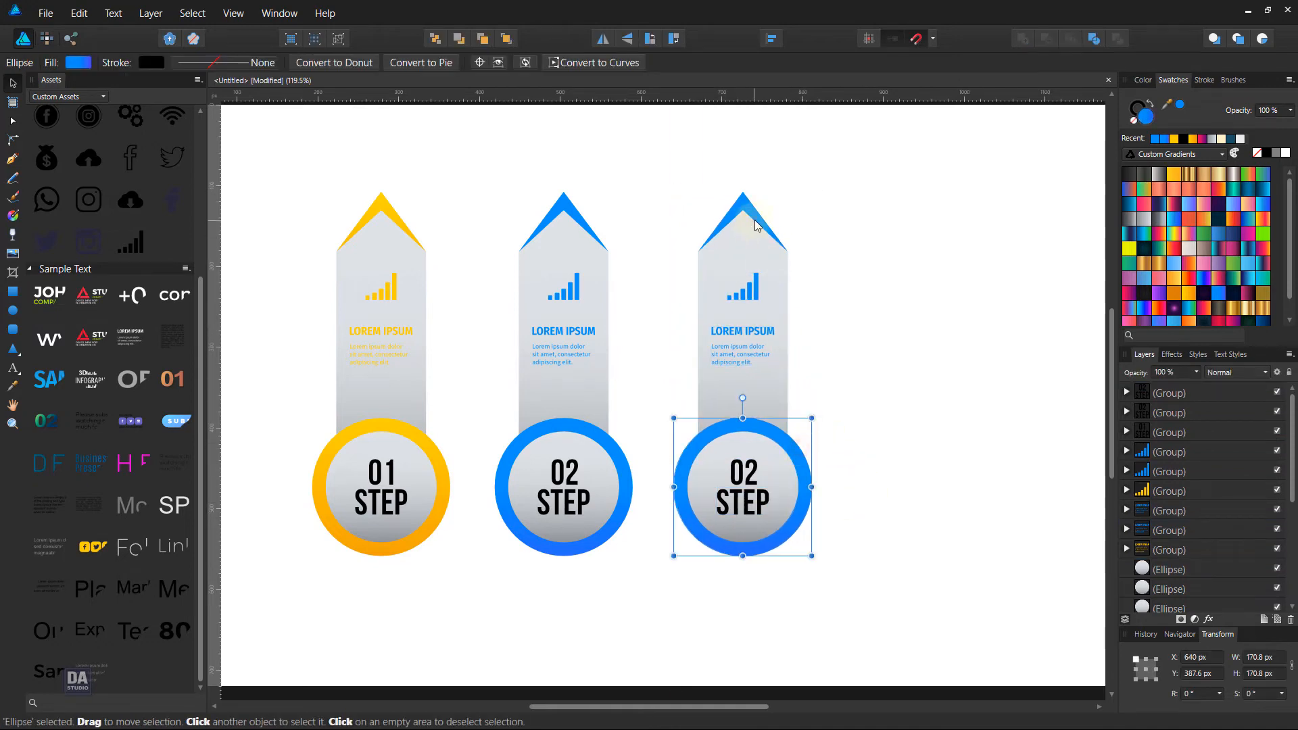
pyautogui.keyDown('shift'); pyautogui.click(756, 225); pyautogui.keyUp('shift')
pyautogui.keyDown('shift'); pyautogui.click(751, 285); pyautogui.keyUp('shift')
pyautogui.keyDown('shift'); pyautogui.click(750, 336); pyautogui.keyUp('shift')
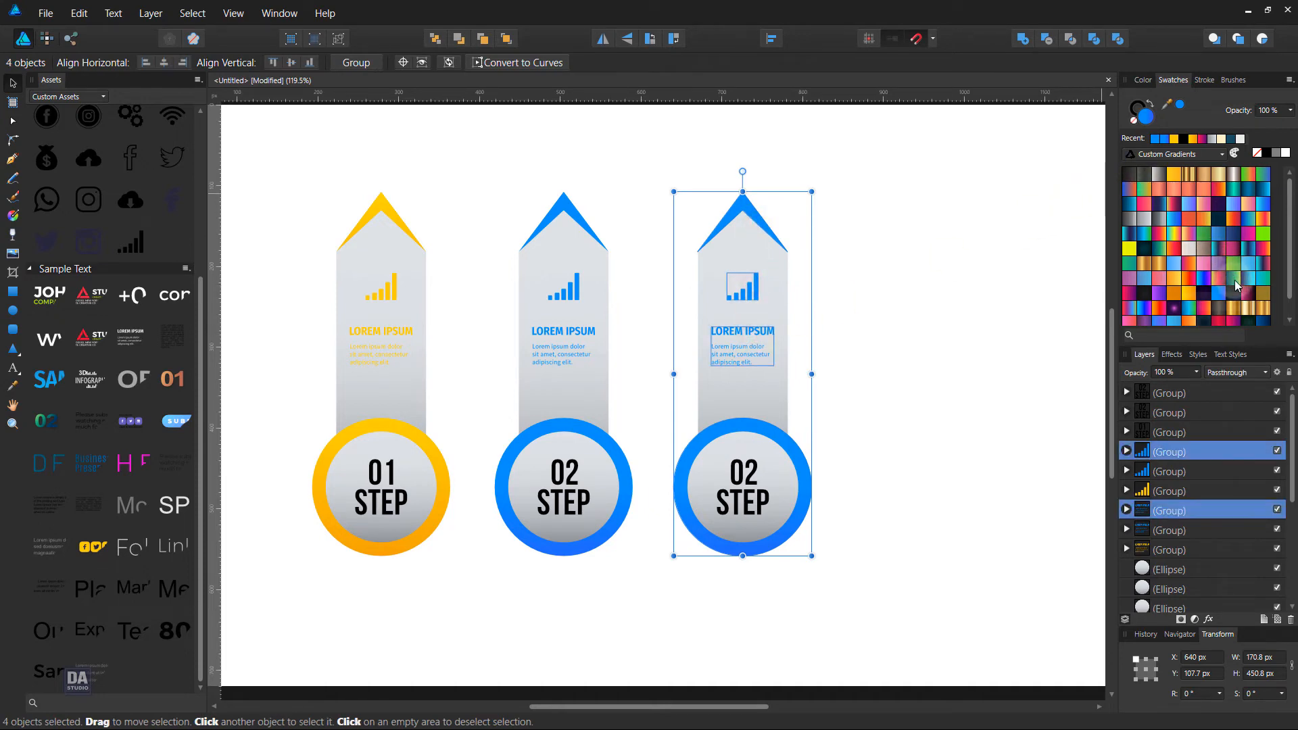
pyautogui.click(1133, 267)
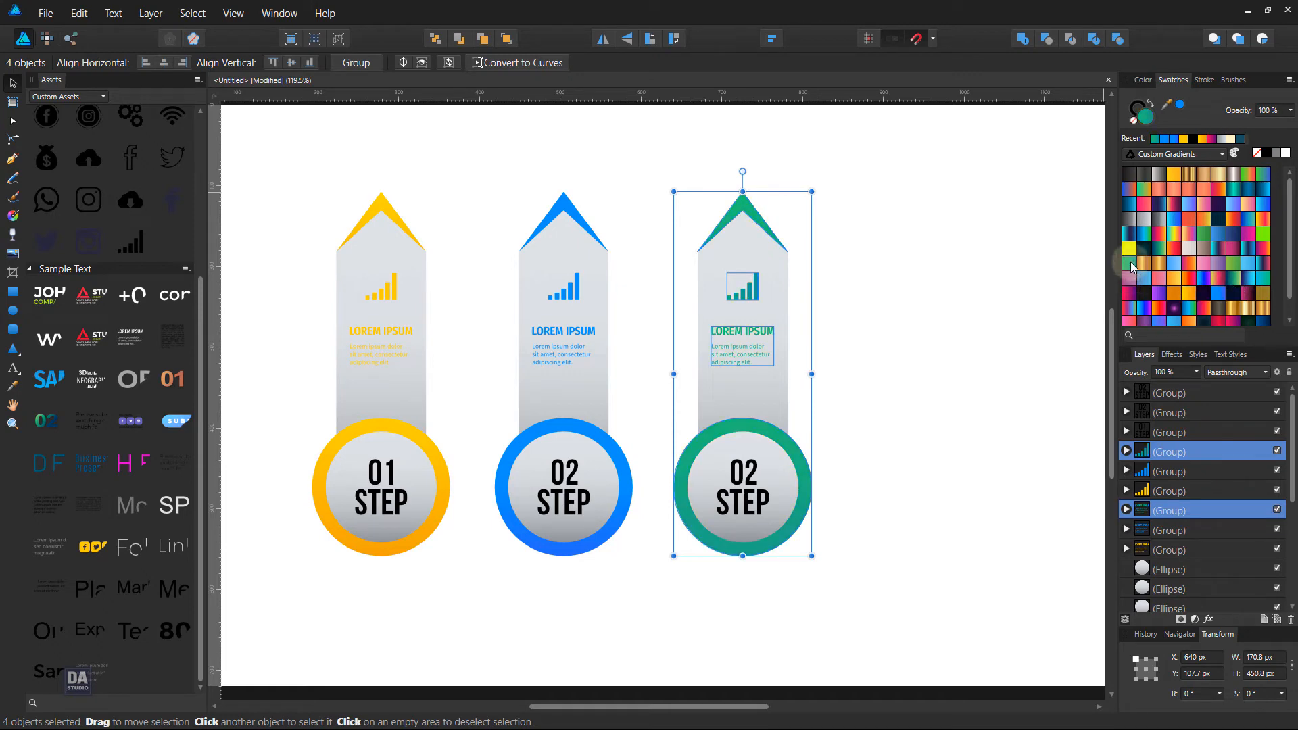
pyautogui.click(897, 289)
# Recolour the third element's rising-bars icon and text group with the solid green sampled from its chevron.
pyautogui.click(750, 302)
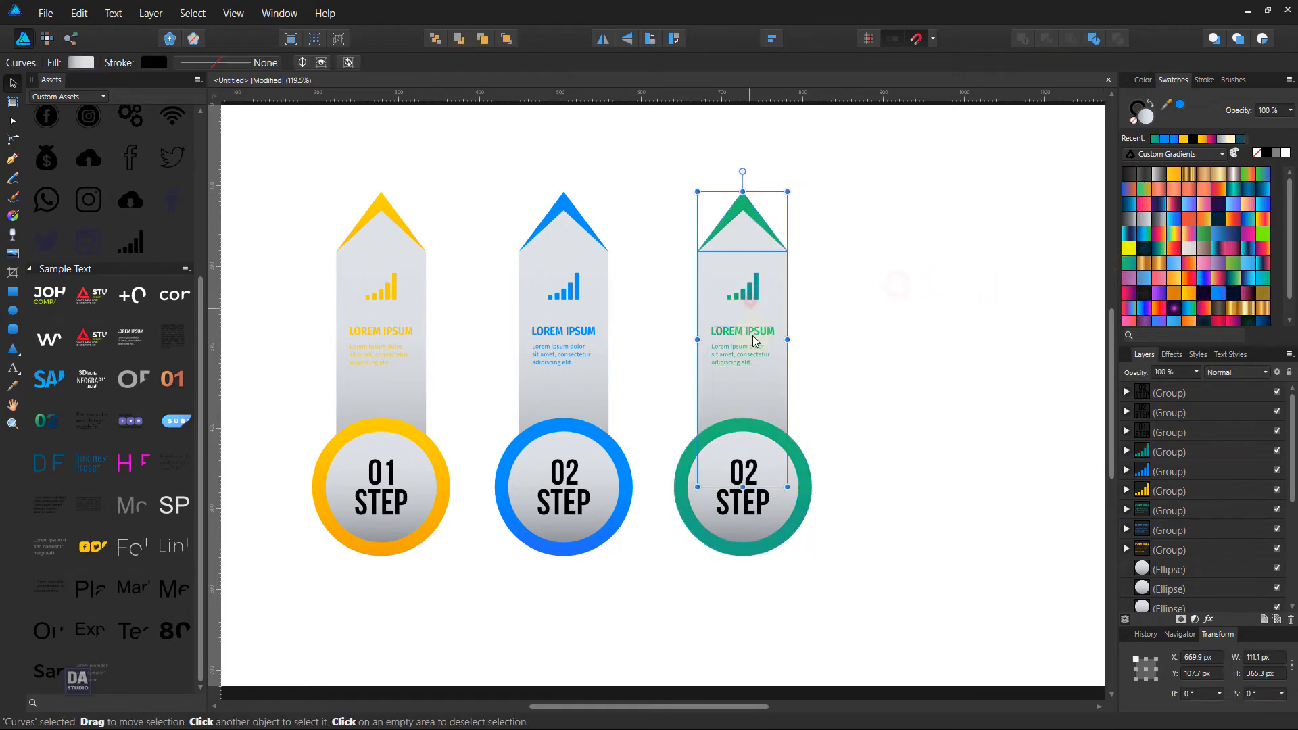
pyautogui.click(755, 297)
pyautogui.keyDown('shift'); pyautogui.click(754, 339); pyautogui.keyUp('shift')
pyautogui.click(827, 308)
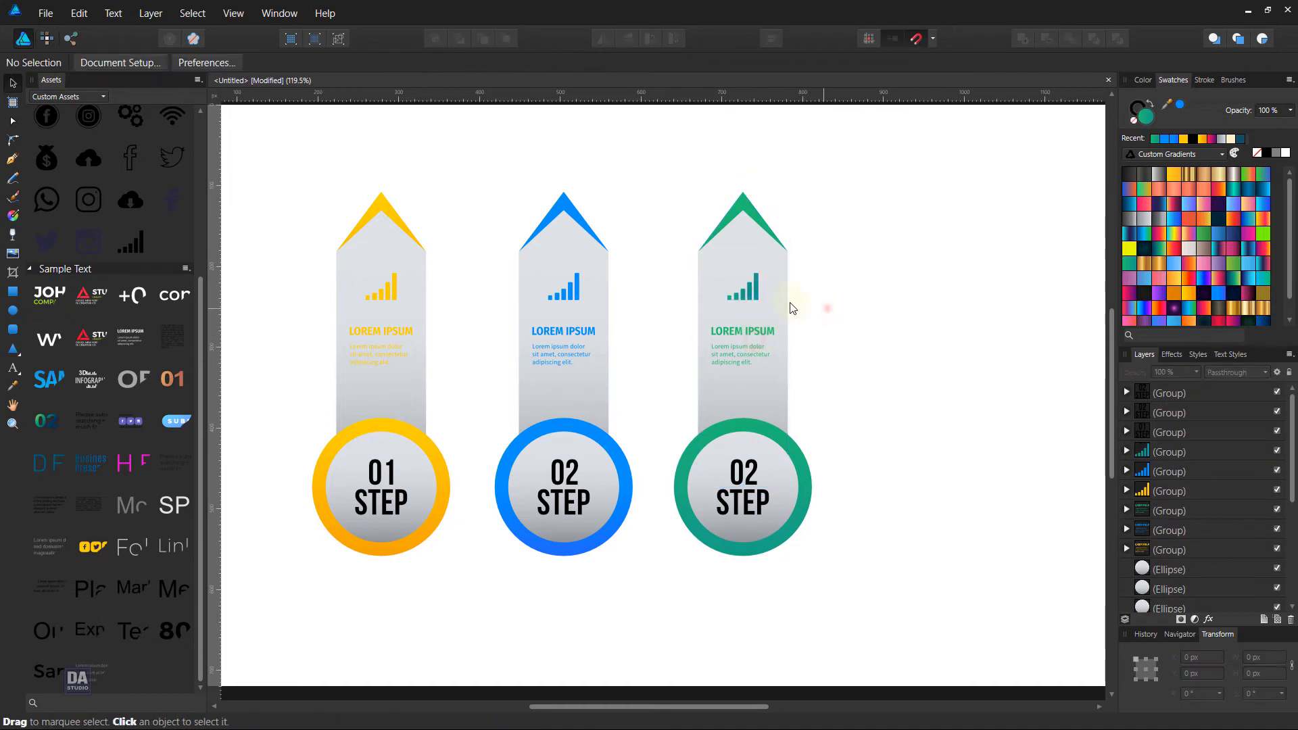
pyautogui.click(755, 288)
pyautogui.keyDown('shift'); pyautogui.click(749, 330); pyautogui.keyUp('shift')
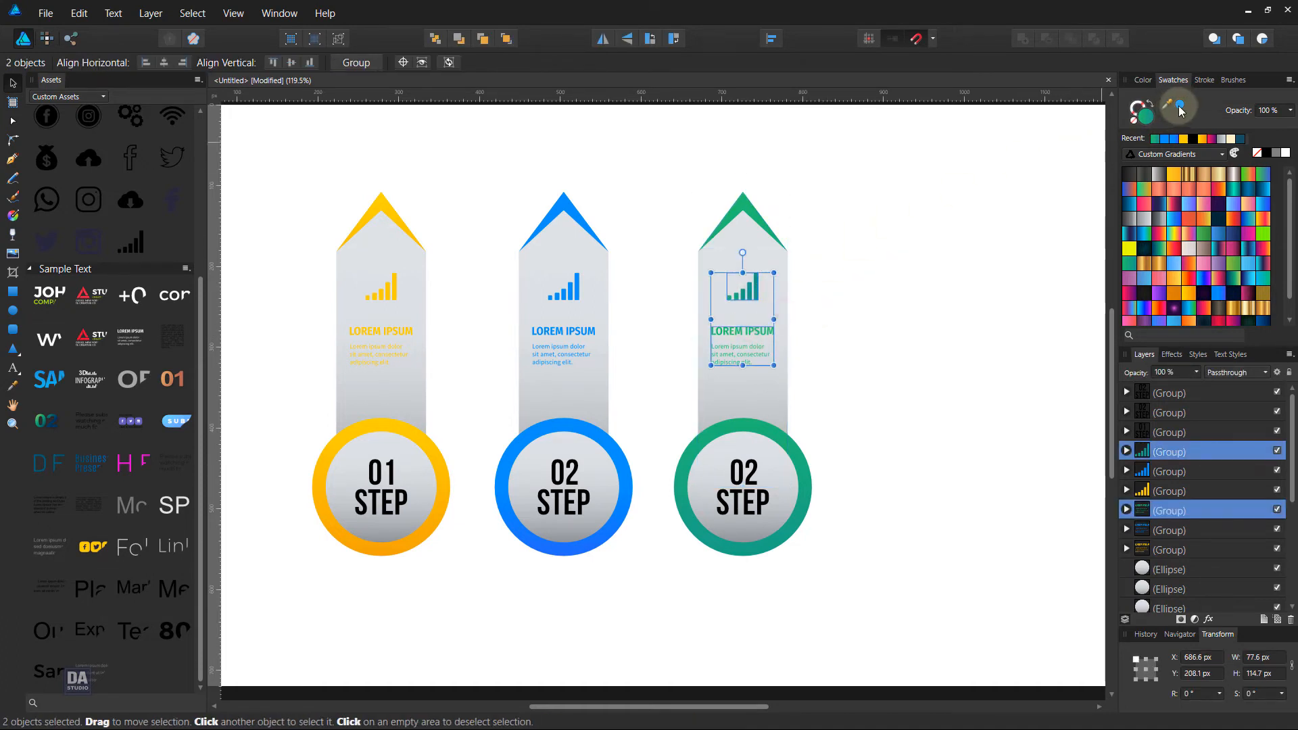
pyautogui.moveTo(1179, 110); pyautogui.dragTo(741, 202)
pyautogui.click(888, 272)
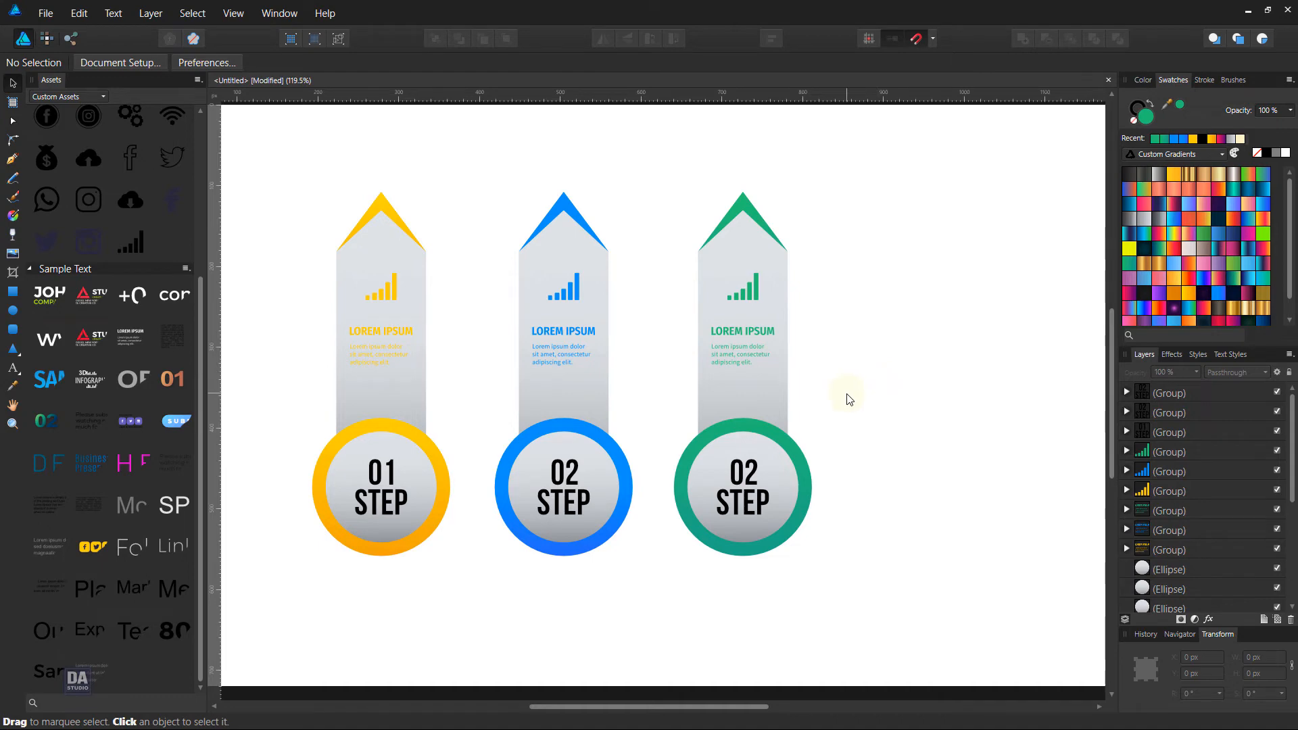
# Change the number in the green element's circle to 03 and deselect the text.
pyautogui.scroll(-1, 849, 399)
pyautogui.doubleClick(769, 457)
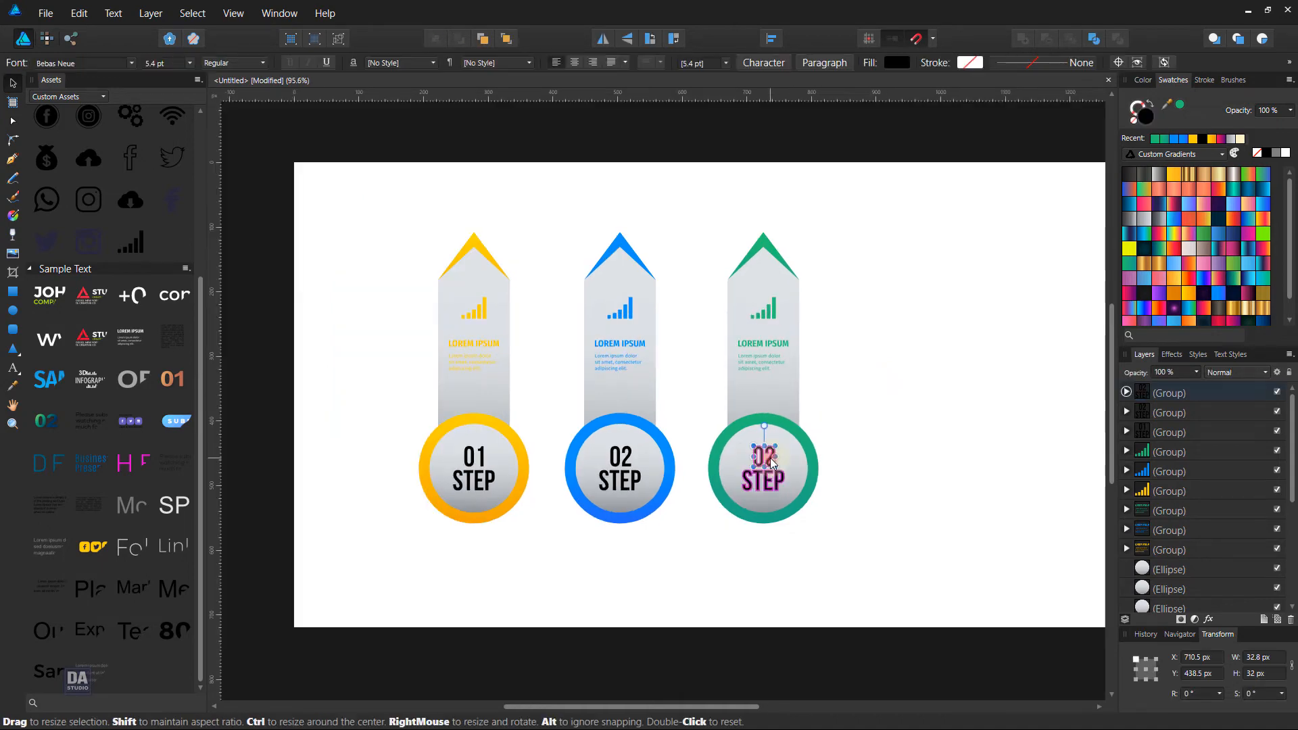
pyautogui.doubleClick(769, 459)
pyautogui.moveTo(765, 460); pyautogui.dragTo(776, 459)
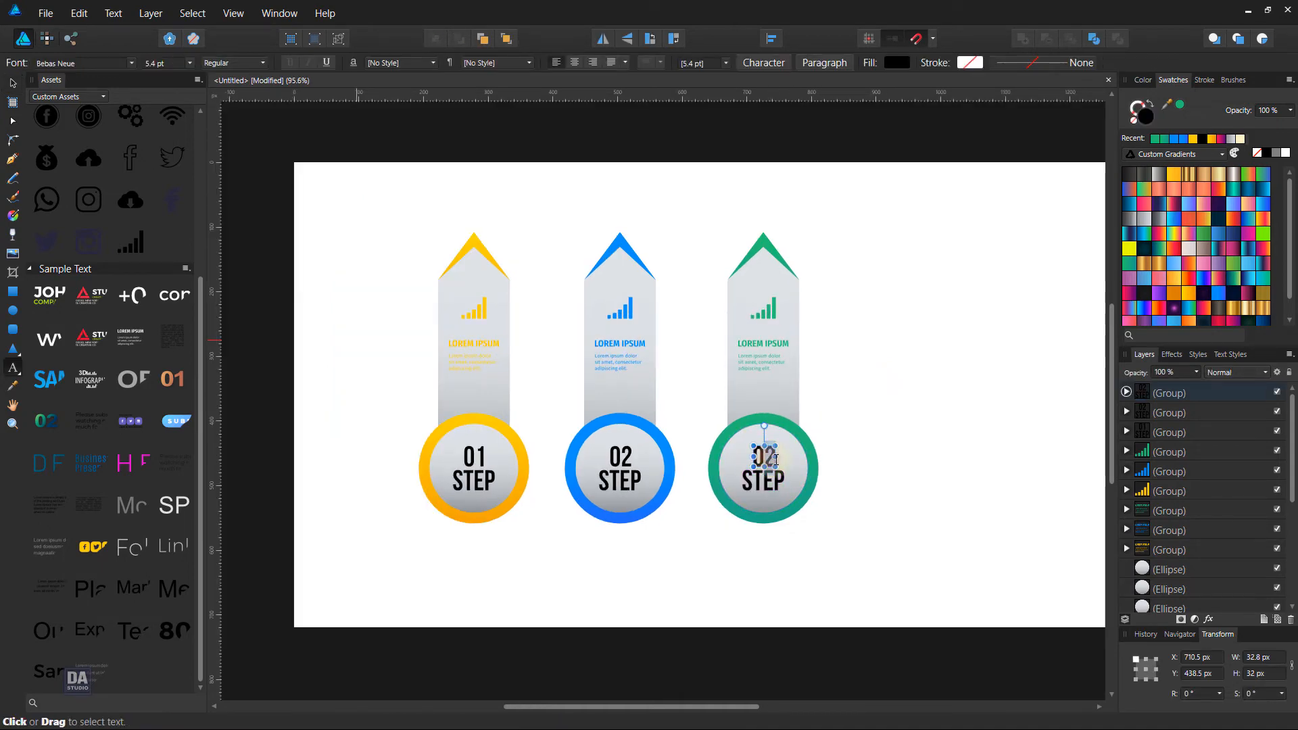
pyautogui.write('3')
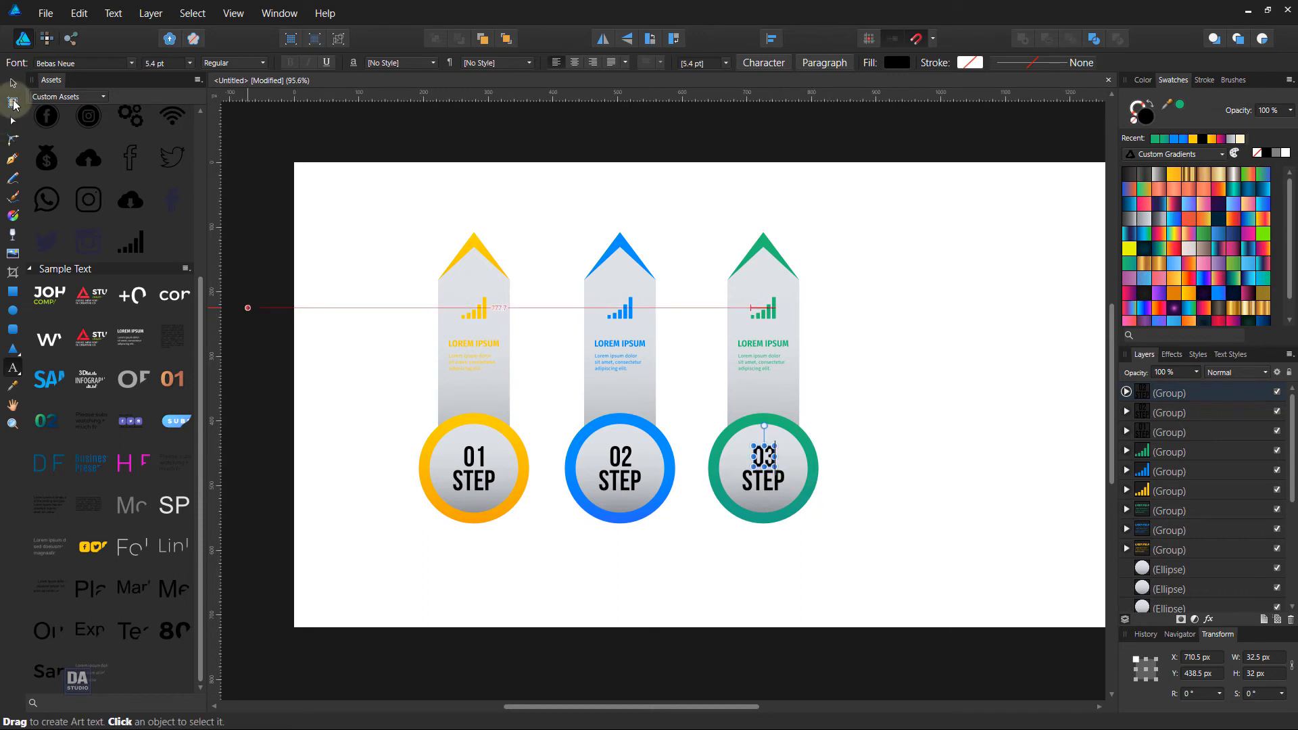
pyautogui.click(13, 84)
pyautogui.click(417, 272)
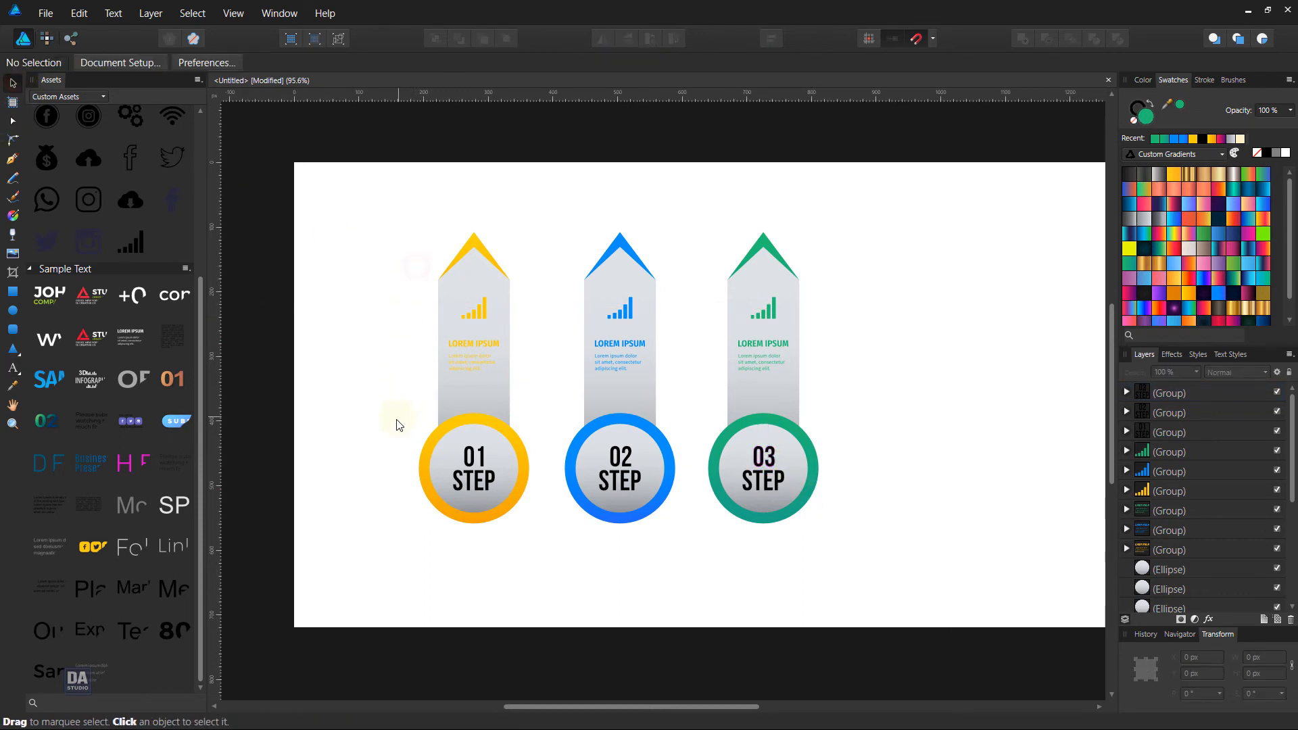
# Group the objects of the yellow, blue and green elements into three separate groups.
pyautogui.moveTo(386, 217); pyautogui.dragTo(548, 567)
pyautogui.rightClick(521, 519)
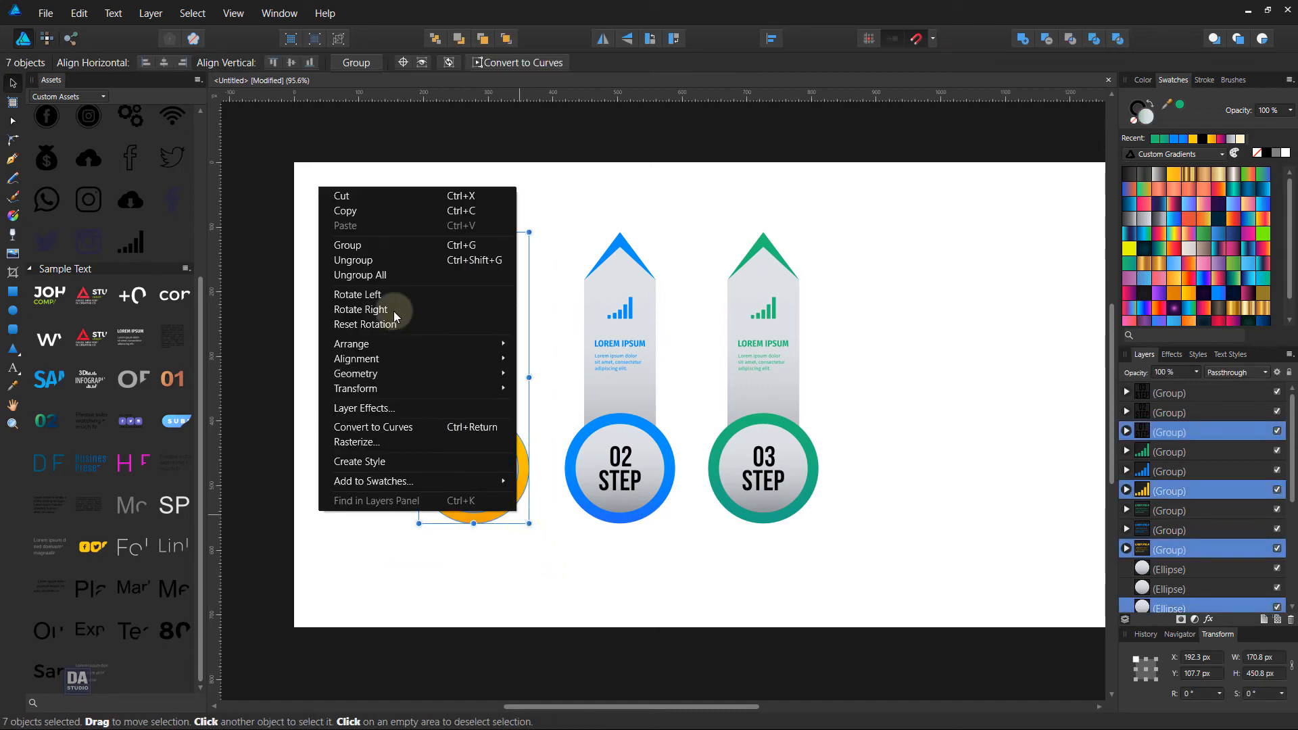
pyautogui.click(486, 249)
pyautogui.moveTo(546, 224); pyautogui.dragTo(698, 554)
pyautogui.moveTo(690, 219); pyautogui.dragTo(860, 561)
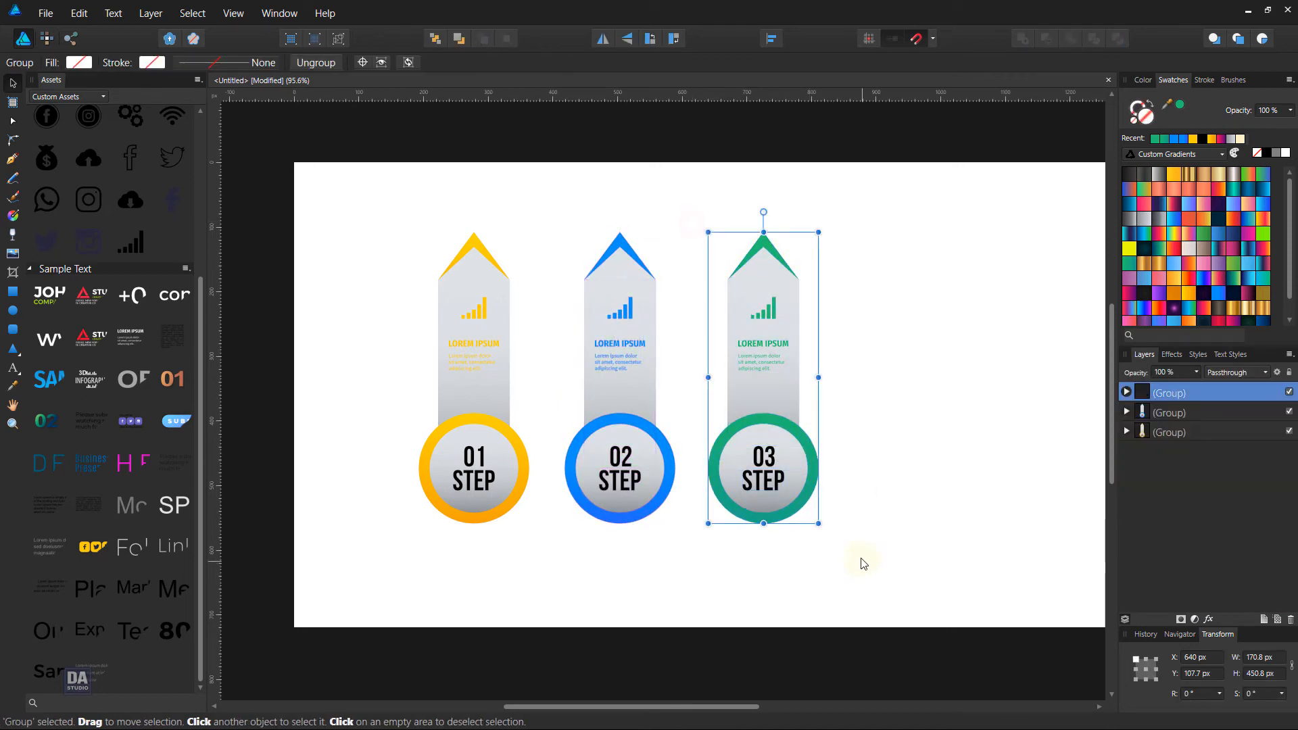
# Apply an outer shadow to all three groups with 9.9 px radius, 4.7 px offset, 26% intensity, 40% opacity and a 270° angle.
pyautogui.keyDown('shift'); pyautogui.click(638, 488); pyautogui.keyUp('shift')
pyautogui.keyDown('shift'); pyautogui.click(485, 481); pyautogui.keyUp('shift')
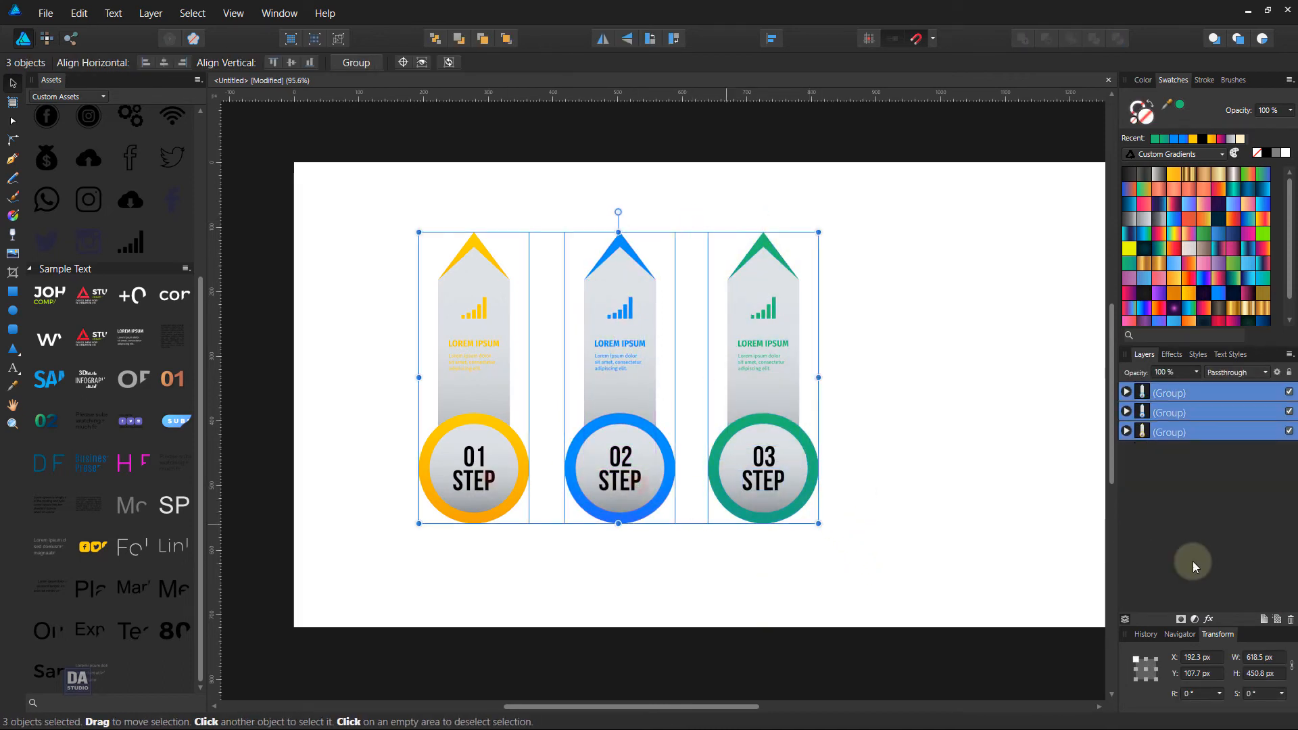
pyautogui.click(1208, 620)
pyautogui.moveTo(707, 183); pyautogui.dragTo(1180, 176)
pyautogui.click(999, 208)
pyautogui.moveTo(1094, 230); pyautogui.dragTo(1150, 230)
pyautogui.moveTo(1120, 317); pyautogui.dragTo(1109, 323)
pyautogui.moveTo(1096, 246); pyautogui.dragTo(1133, 263)
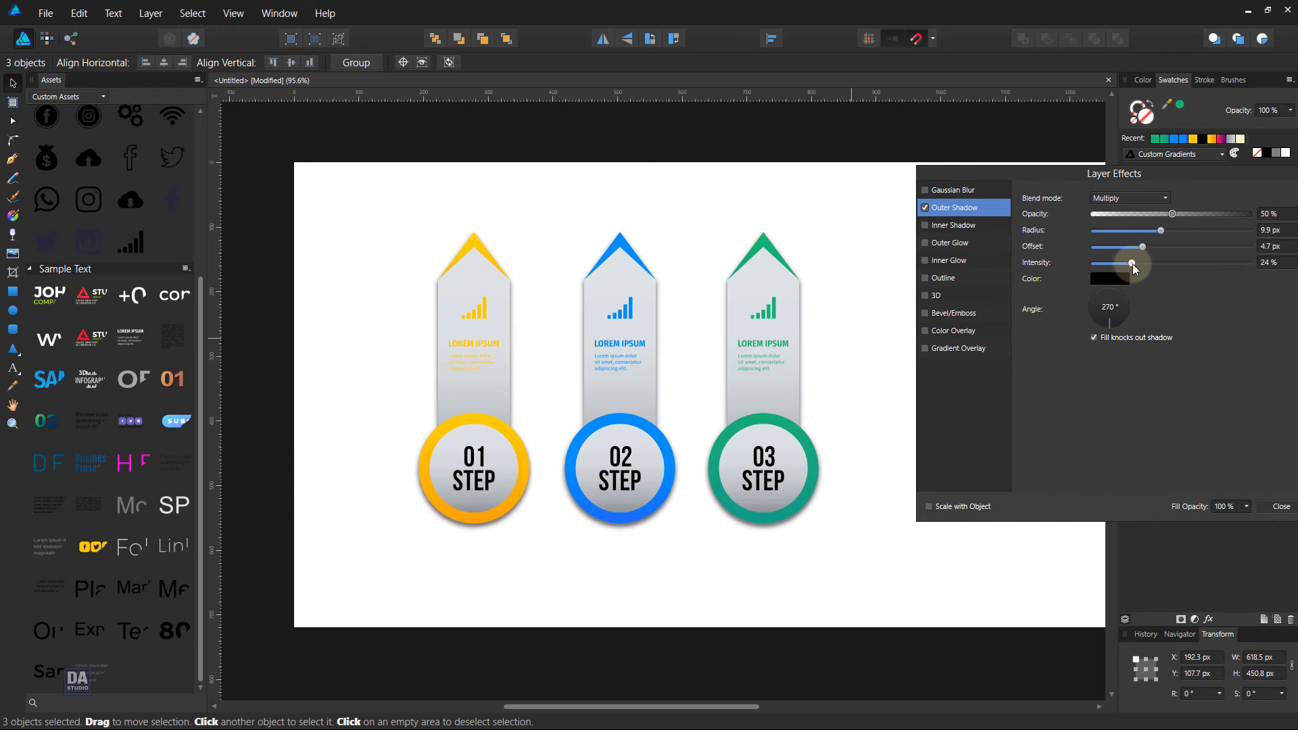
pyautogui.moveTo(1171, 214)
pyautogui.mouseDown()
pyautogui.moveTo(1131, 215)
pyautogui.moveTo(1158, 214)
pyautogui.mouseUp()
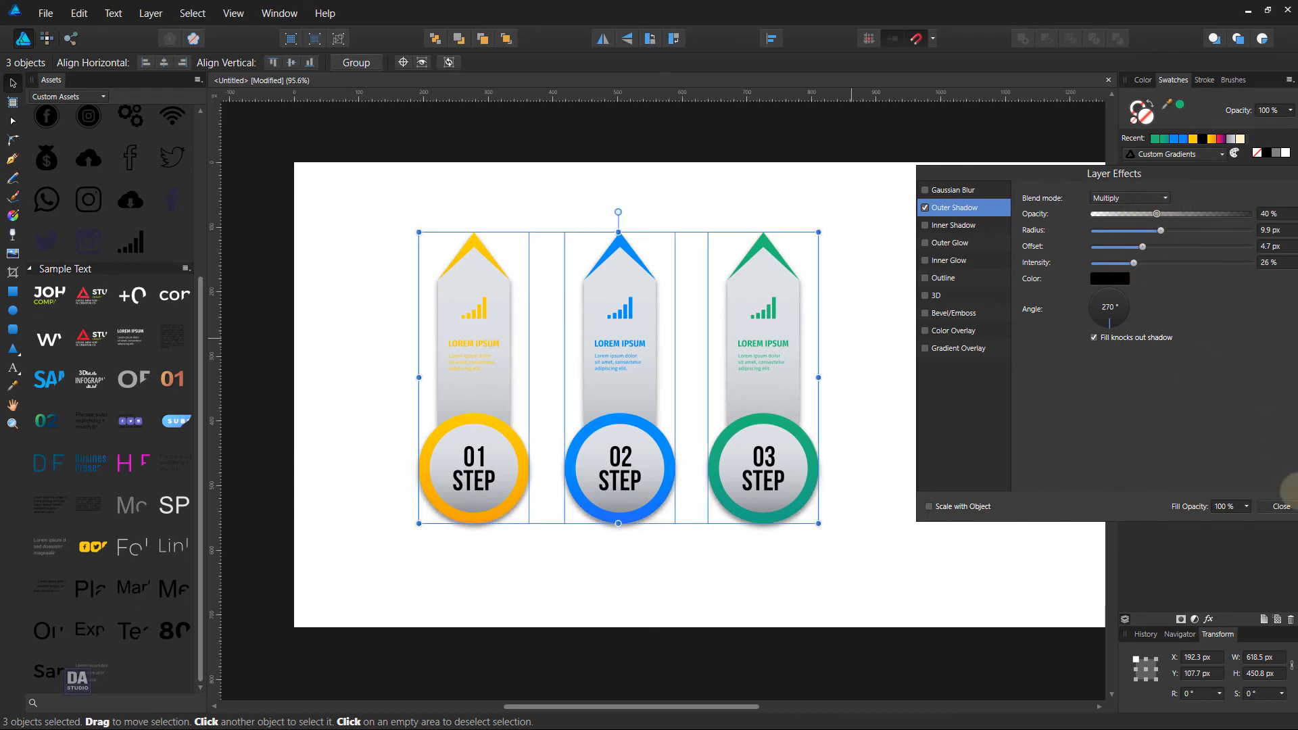
pyautogui.click(1281, 507)
pyautogui.click(899, 423)
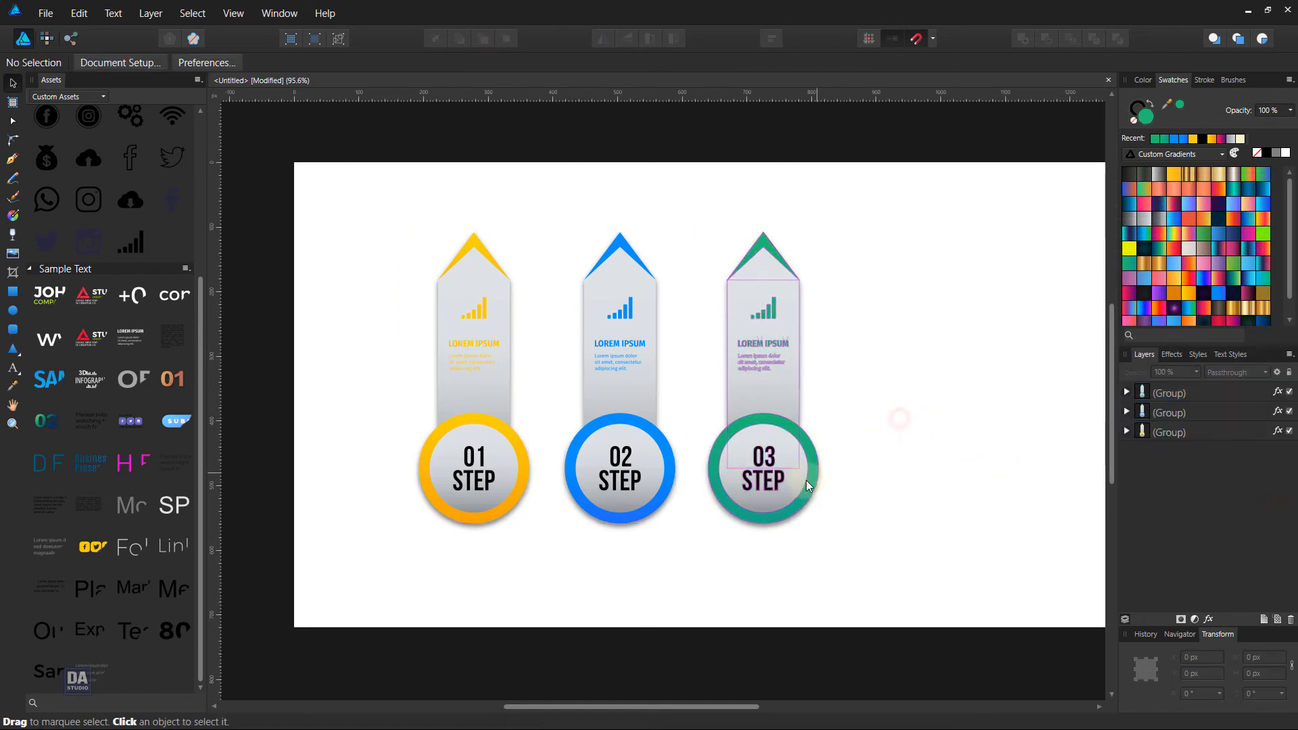
pyautogui.doubleClick(781, 394)
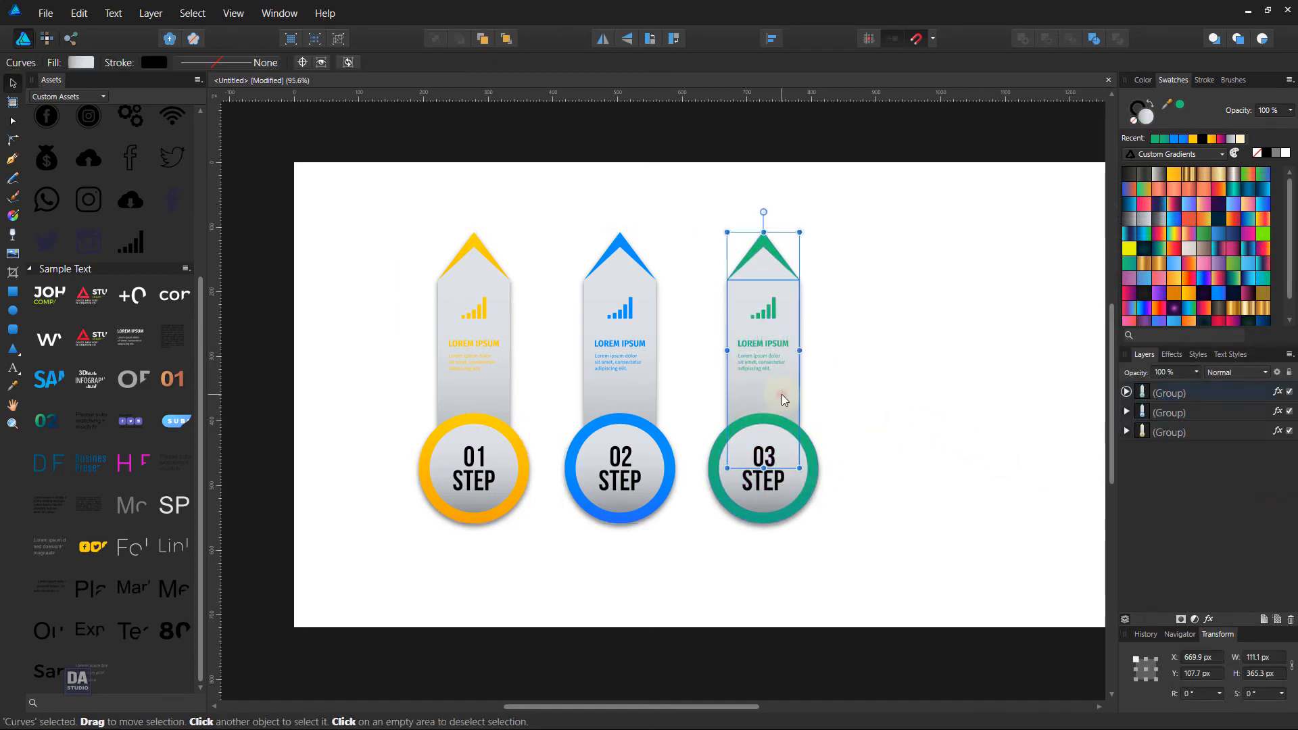
pyautogui.keyDown('shift'); pyautogui.click(786, 446); pyautogui.keyUp('shift')
pyautogui.click(858, 433)
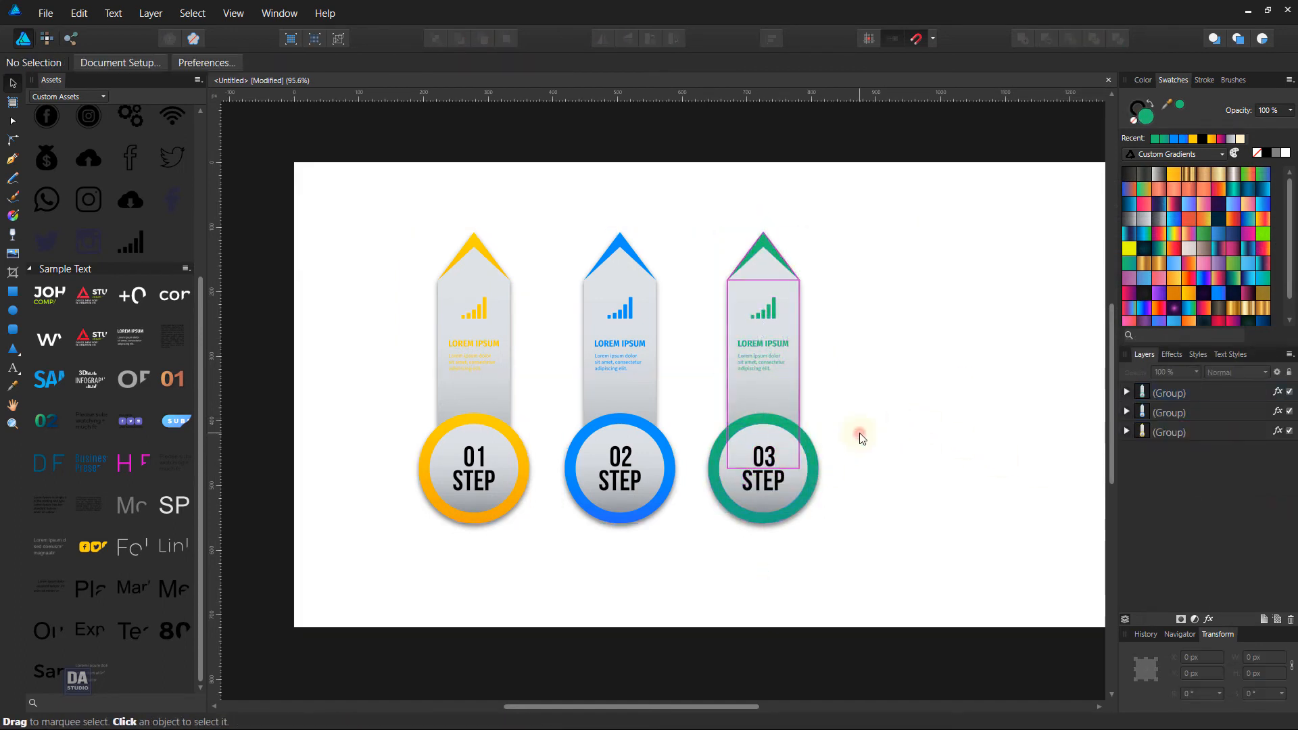
# Draw a 1280 × 720 px rectangle covering the whole page and place it beneath the three groups.
pyautogui.click(13, 291)
pyautogui.moveTo(294, 162)
pyautogui.mouseDown()
pyautogui.moveTo(1118, 618)
pyautogui.moveTo(1043, 626)
pyautogui.mouseUp()
pyautogui.moveTo(1238, 396); pyautogui.dragTo(1234, 492)
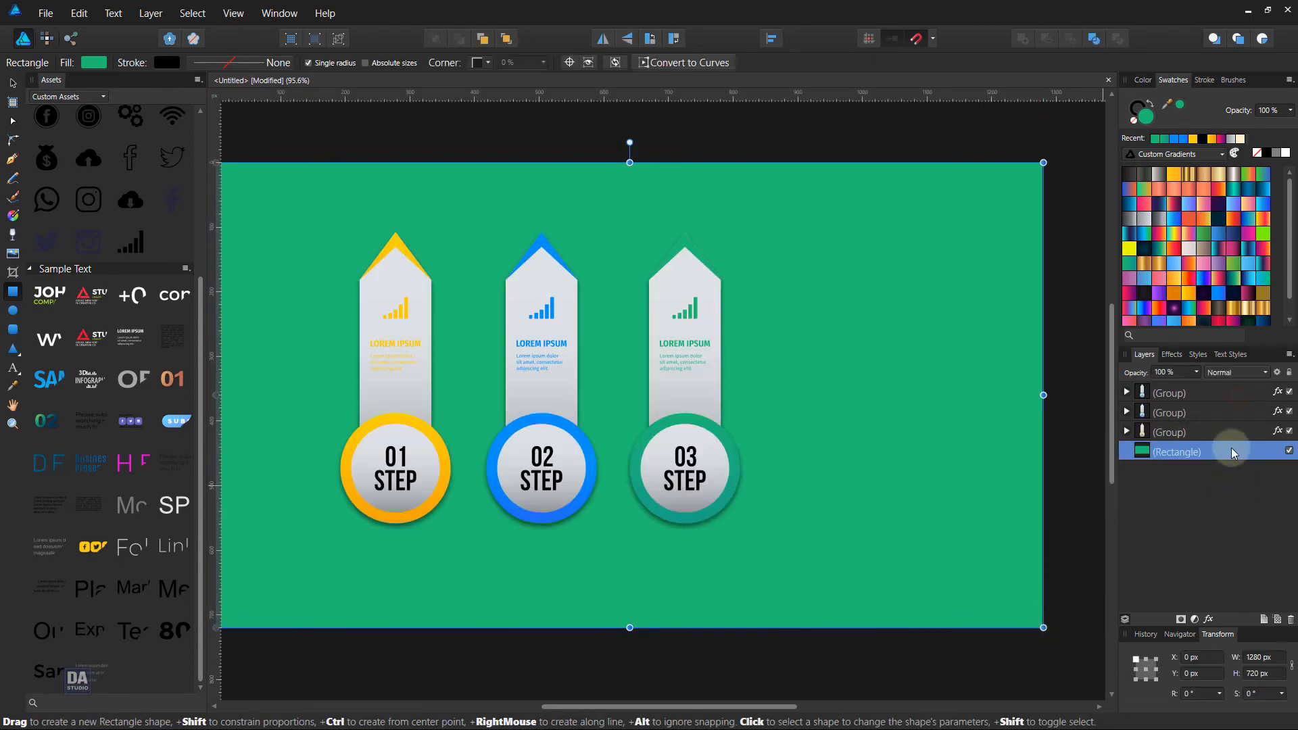
# Fill the background rectangle with the recent grey gradient as a reversed elliptical fill, centred on the page and extending beyond its edge.
pyautogui.click(1232, 140)
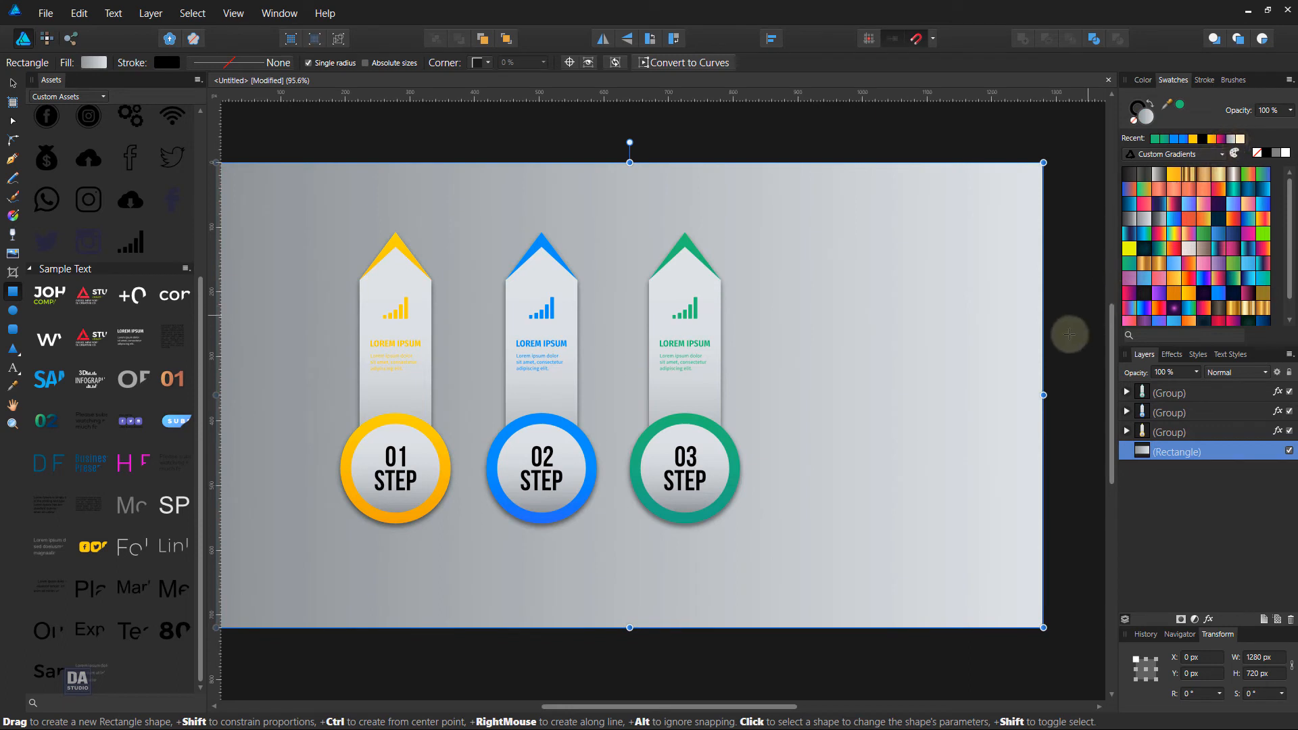
pyautogui.click(13, 218)
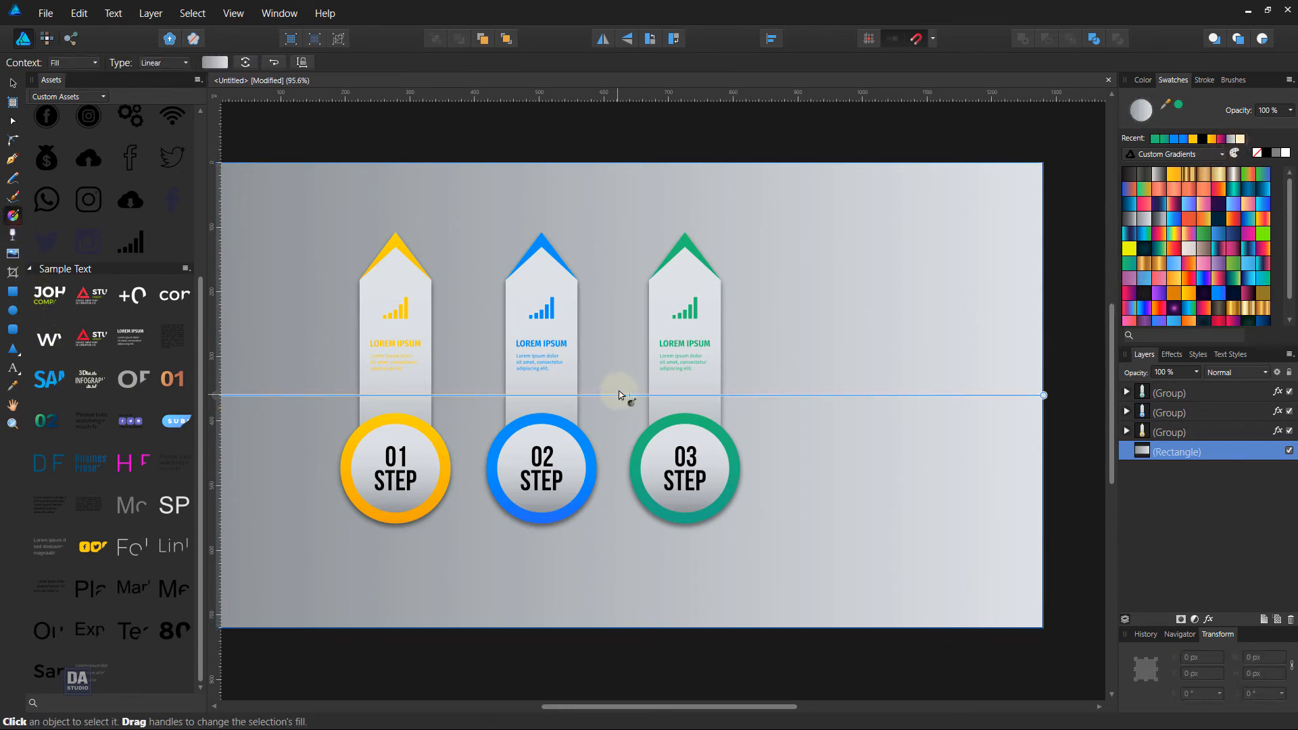
pyautogui.click(169, 63)
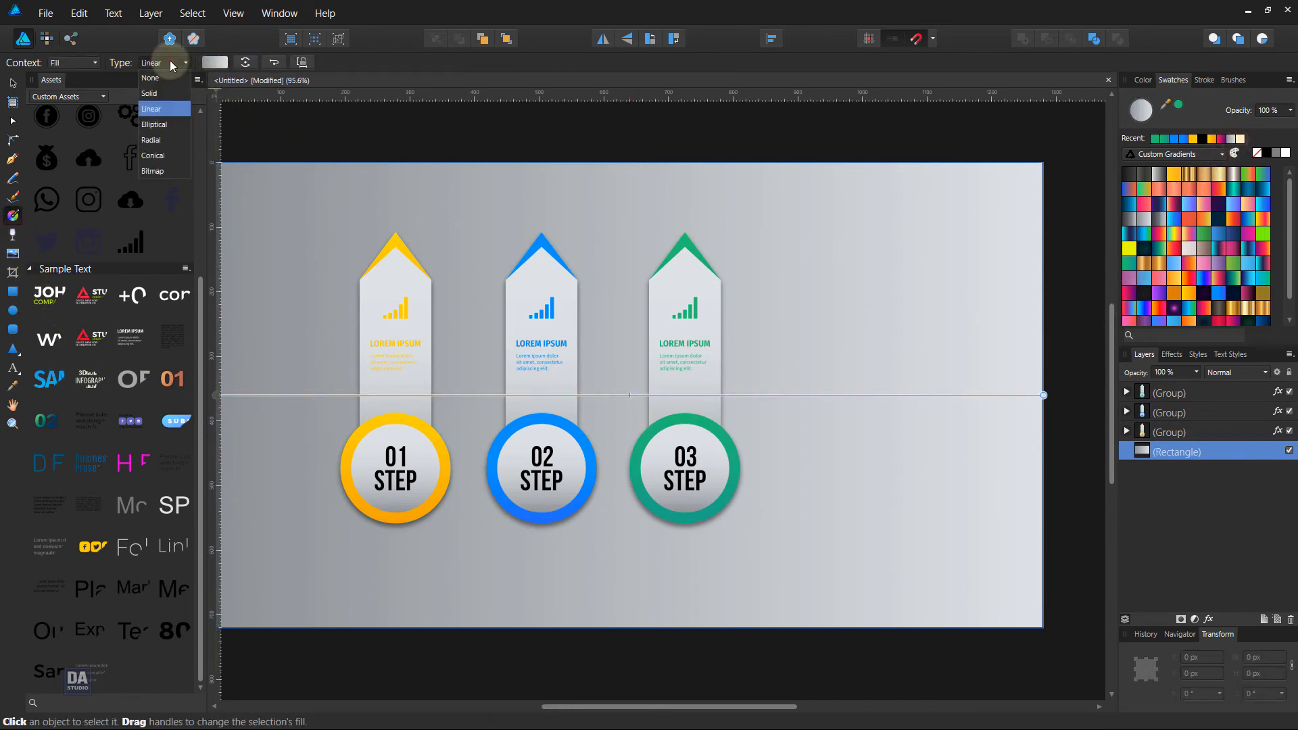
pyautogui.click(168, 123)
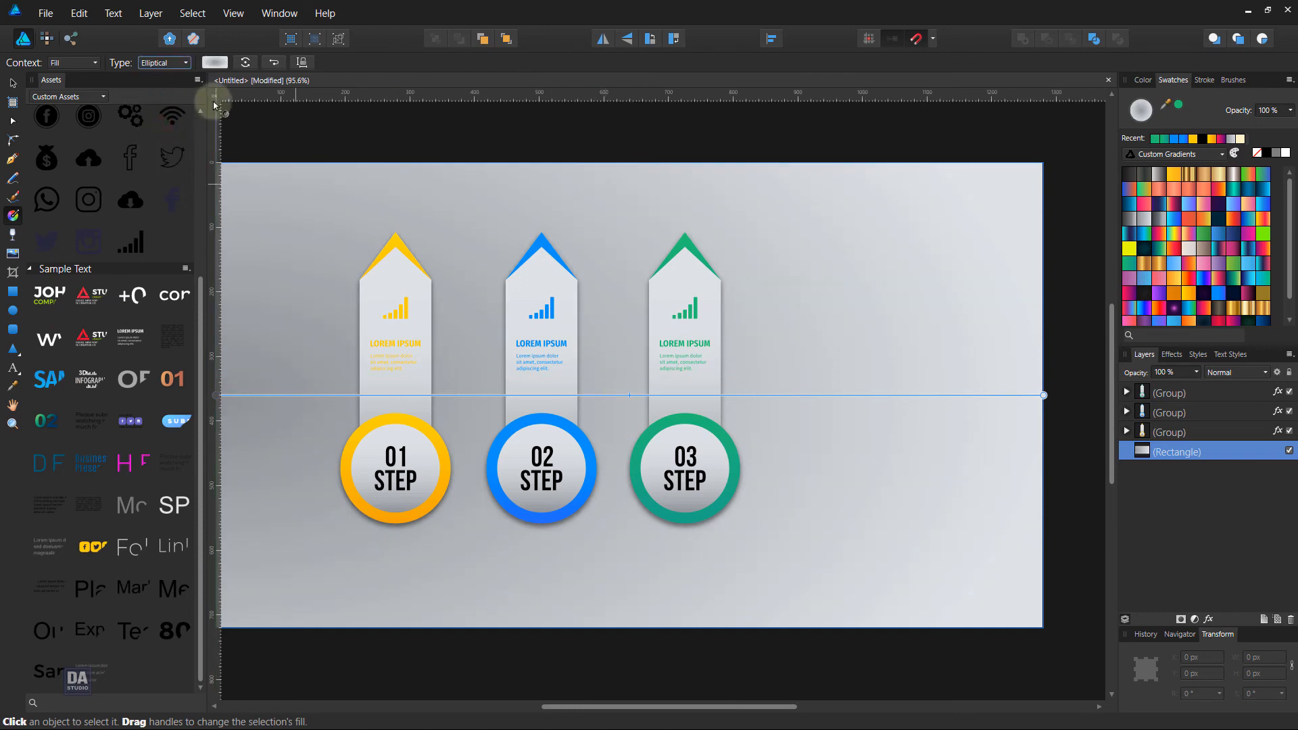
pyautogui.click(274, 63)
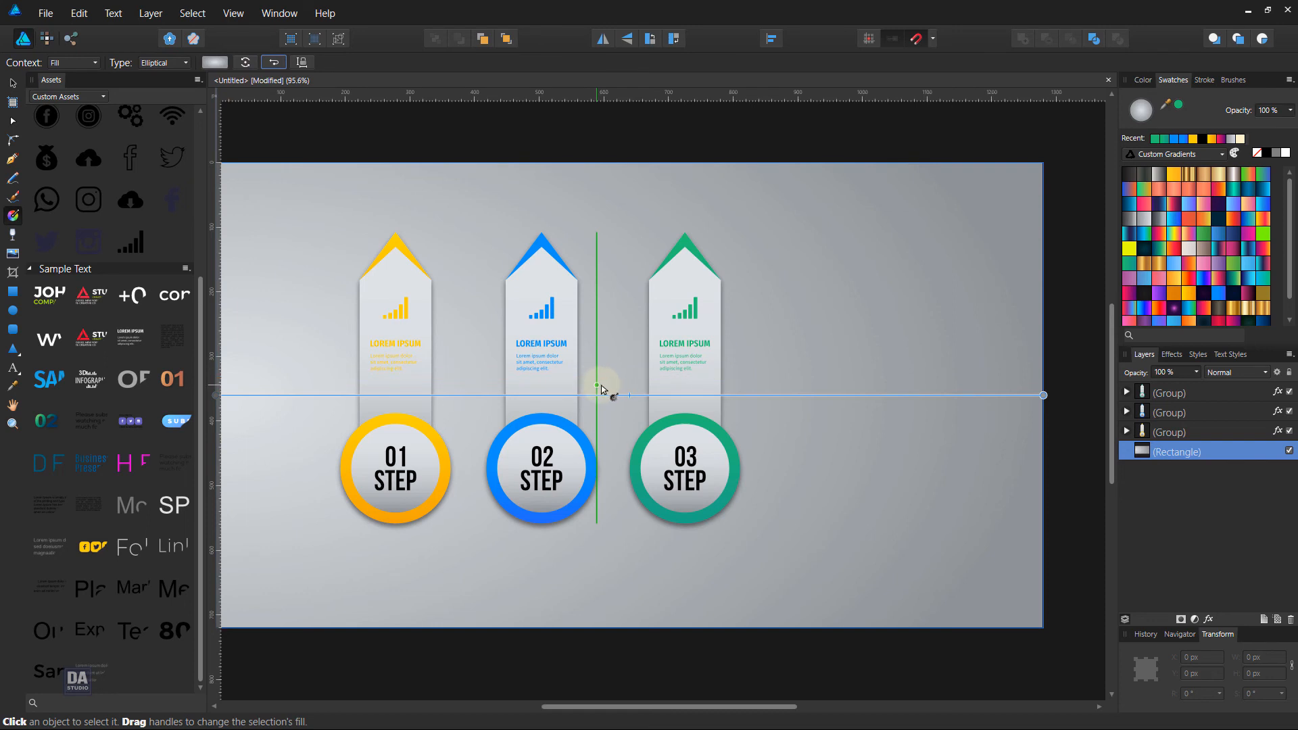
pyautogui.scroll(-2, 600, 400)
pyautogui.moveTo(355, 396); pyautogui.dragTo(1015, 423)
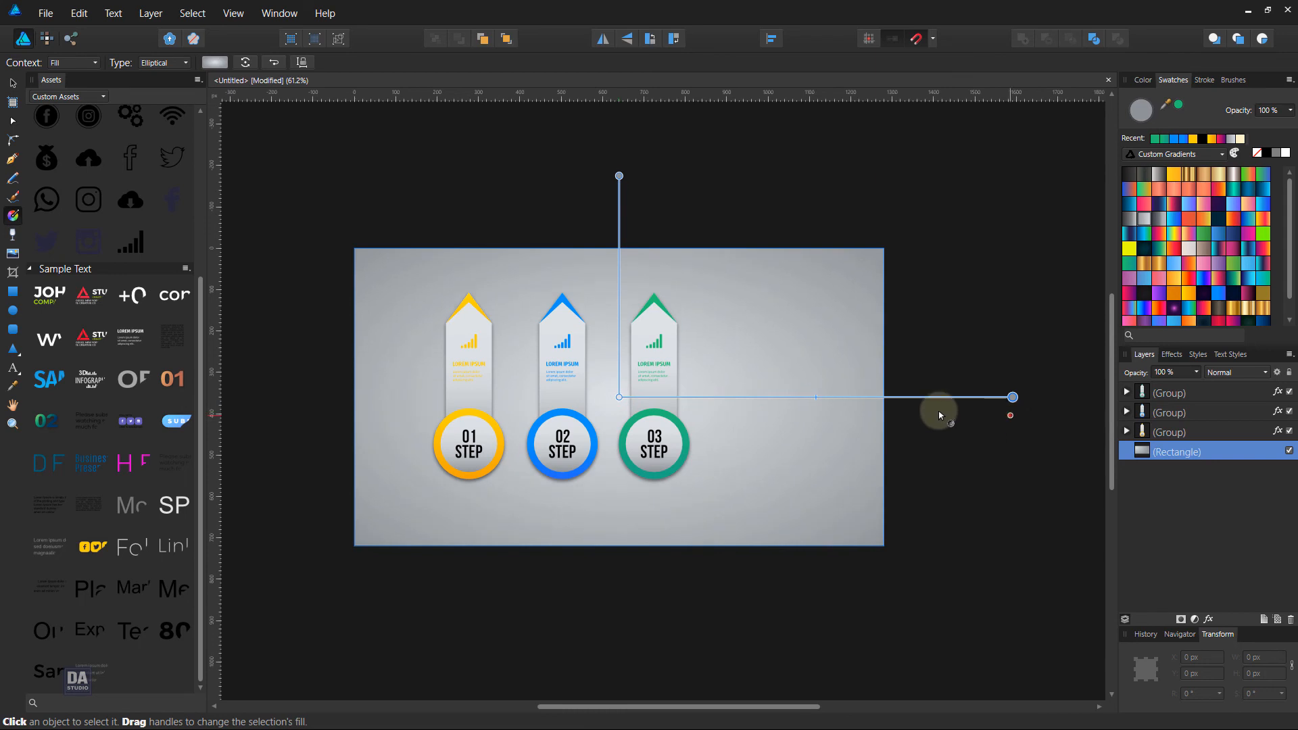
pyautogui.click(13, 84)
pyautogui.click(423, 202)
# Move the three tower groups together to the page centre and enlarge them proportionally to about 803 × 585 px.
pyautogui.keyDown('ctrl'); pyautogui.scroll(2, 430, 212); pyautogui.keyUp('ctrl')
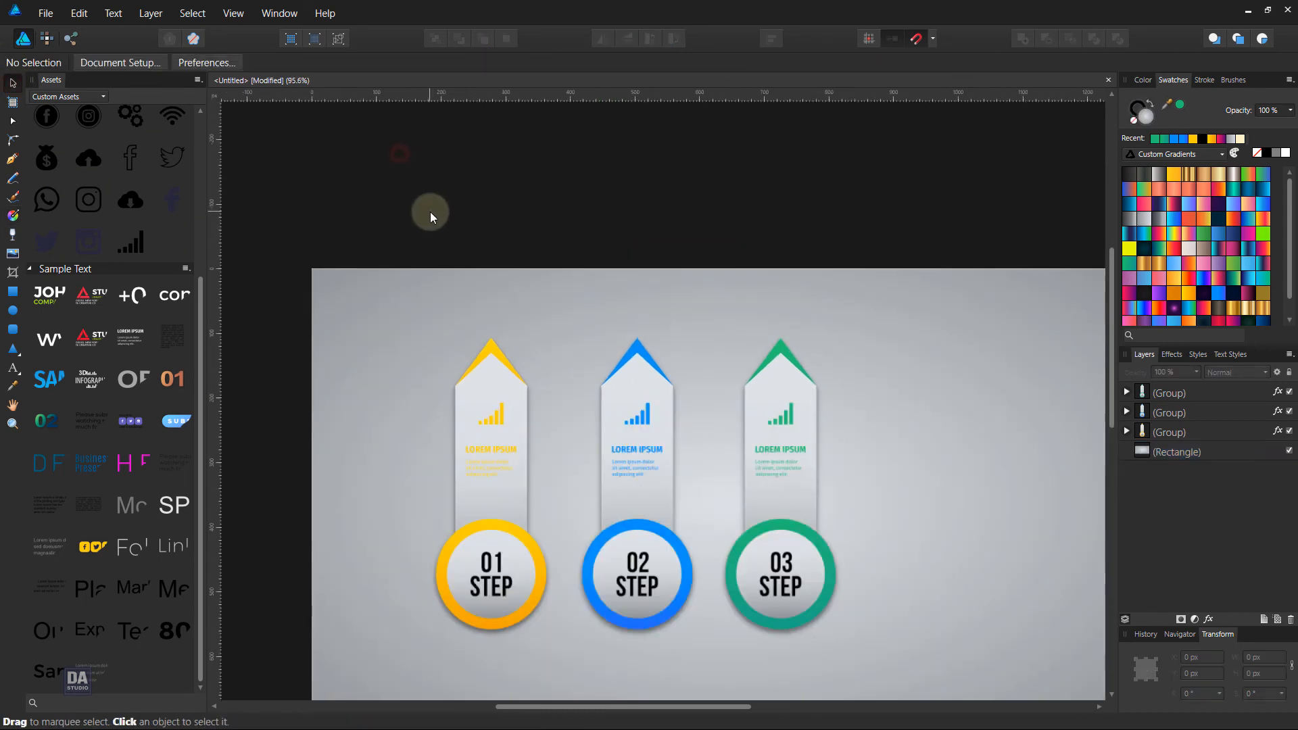
pyautogui.moveTo(719, 474); pyautogui.dragTo(645, 395)
pyautogui.click(711, 387)
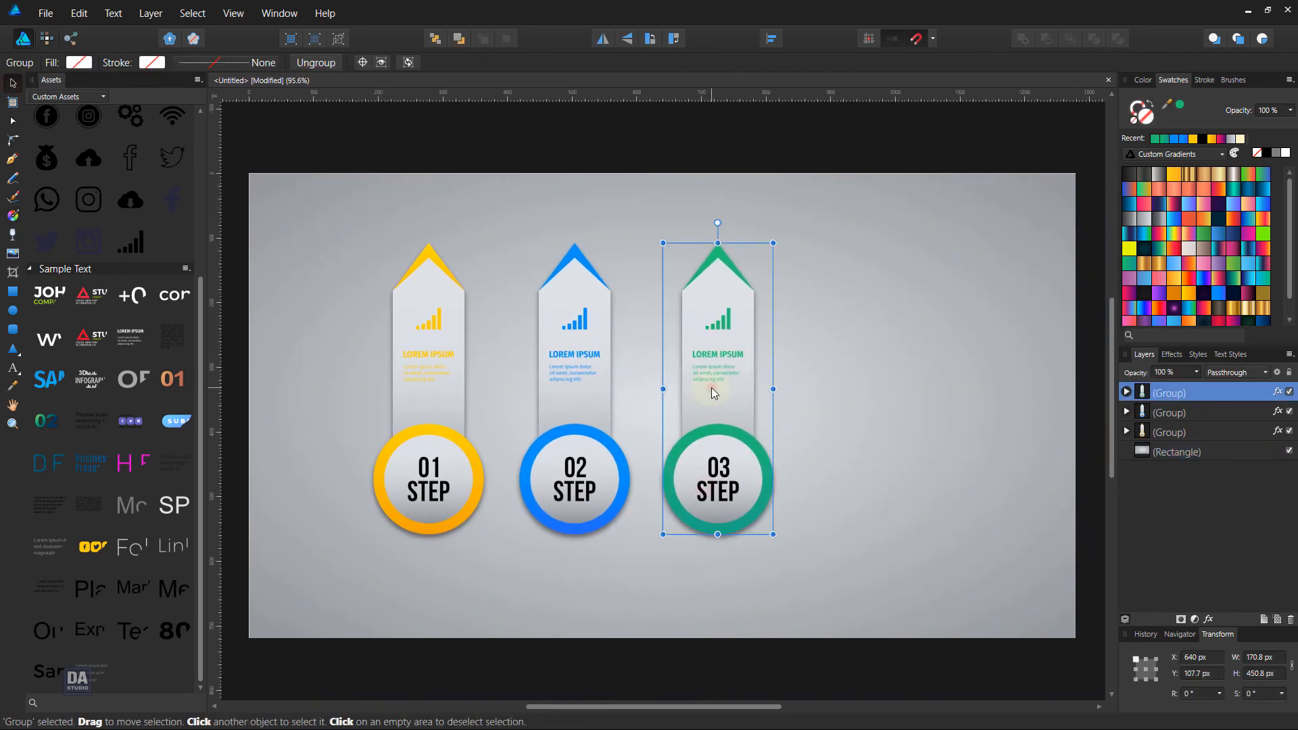
pyautogui.keyDown('shift'); pyautogui.click(595, 419); pyautogui.keyUp('shift')
pyautogui.keyDown('shift'); pyautogui.click(447, 410); pyautogui.keyUp('shift')
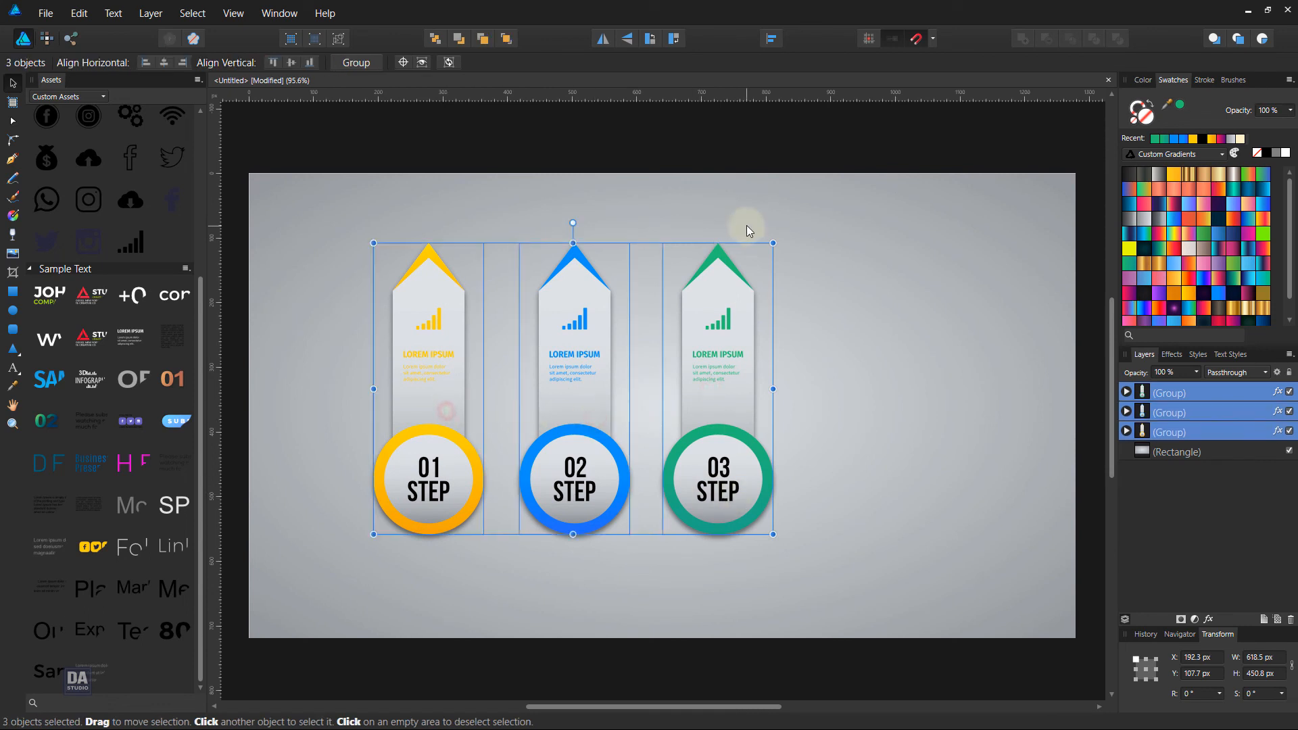
pyautogui.moveTo(718, 389); pyautogui.dragTo(807, 406)
pyautogui.moveTo(861, 552); pyautogui.dragTo(923, 585)
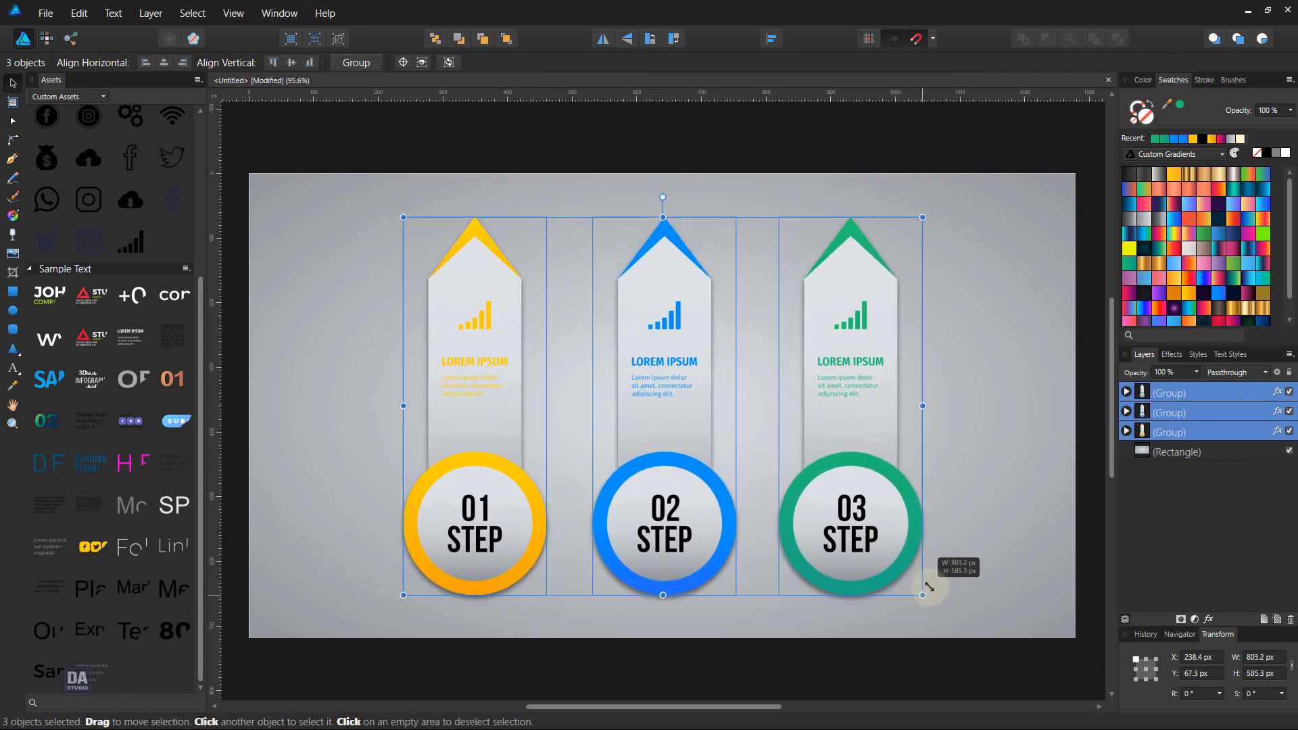
pyautogui.click(870, 673)
# Fill the tower bodies and inner circles of all three elements with white, then clear the selection.
pyautogui.doubleClick(895, 522)
pyautogui.keyDown('shift'); pyautogui.click(882, 400); pyautogui.keyUp('shift')
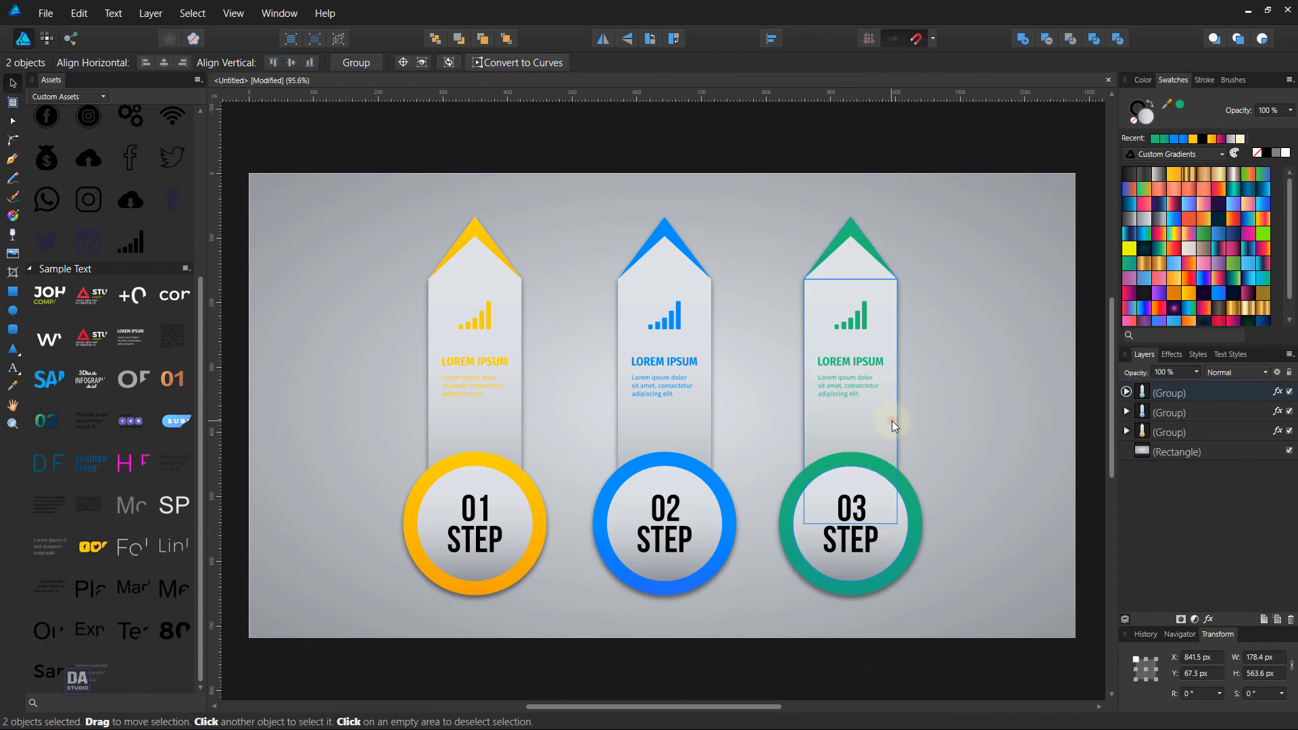
pyautogui.keyDown('shift'); pyautogui.click(691, 428); pyautogui.keyUp('shift')
pyautogui.keyDown('shift'); pyautogui.click(696, 491); pyautogui.keyUp('shift')
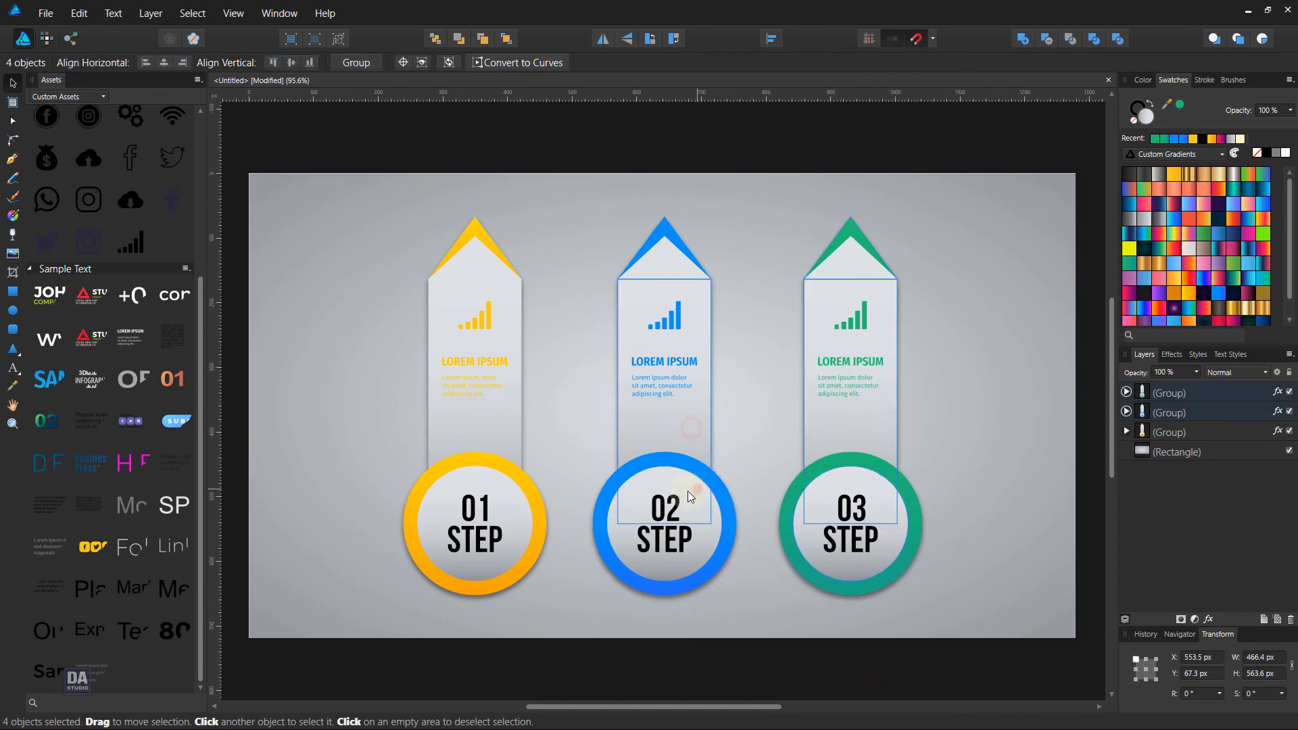
pyautogui.keyDown('shift'); pyautogui.click(514, 506); pyautogui.keyUp('shift')
pyautogui.keyDown('shift'); pyautogui.click(504, 422); pyautogui.keyUp('shift')
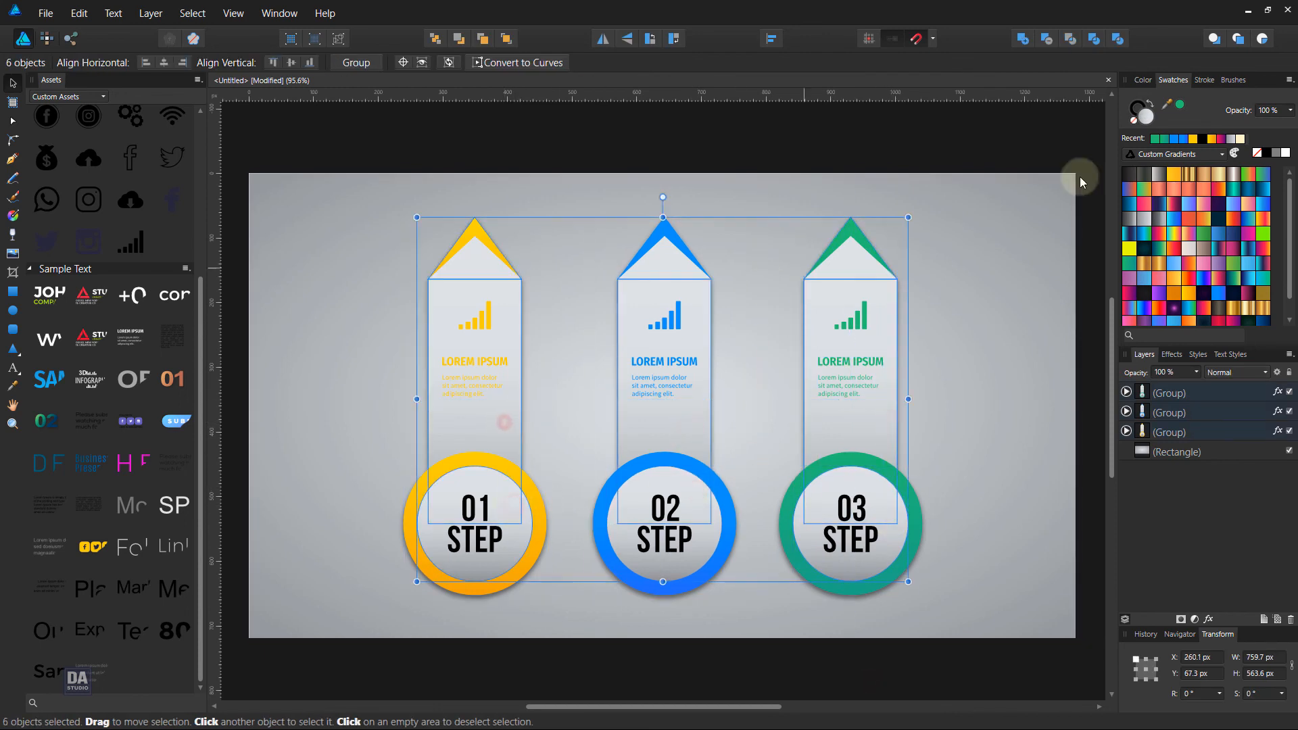
pyautogui.click(1288, 156)
pyautogui.click(1011, 151)
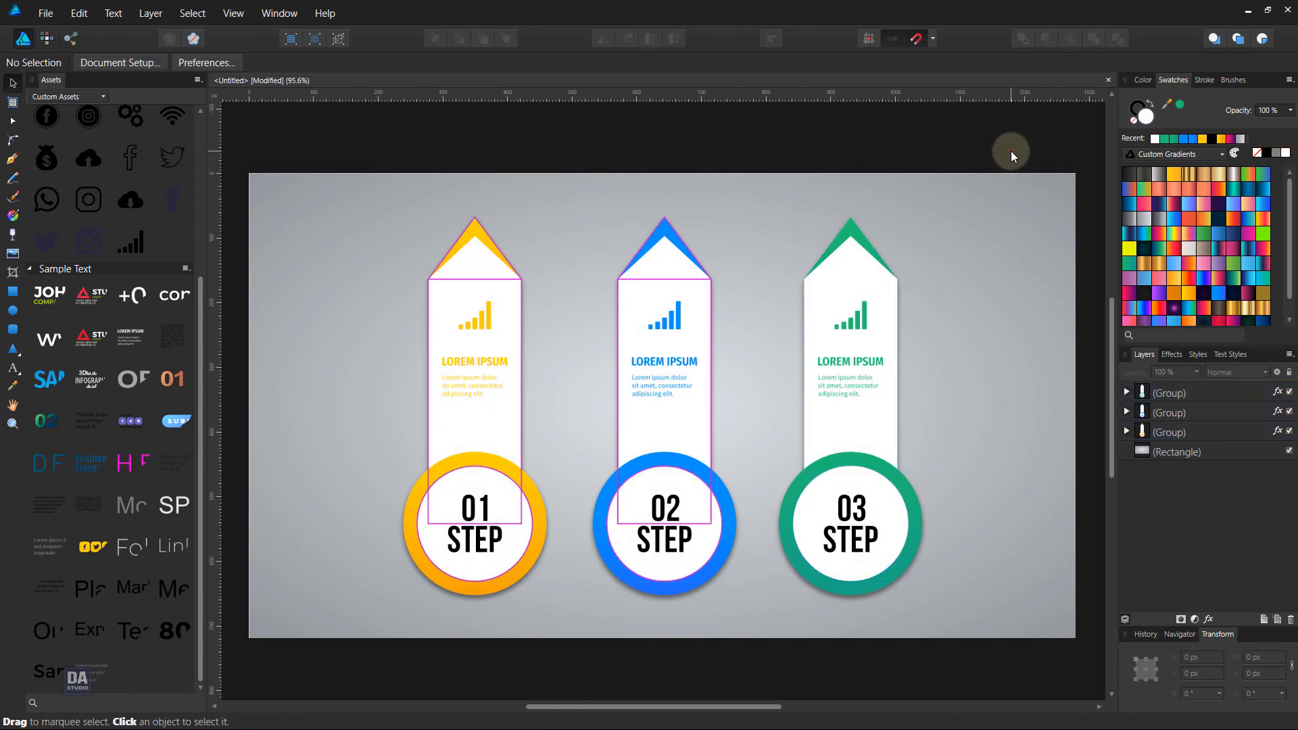